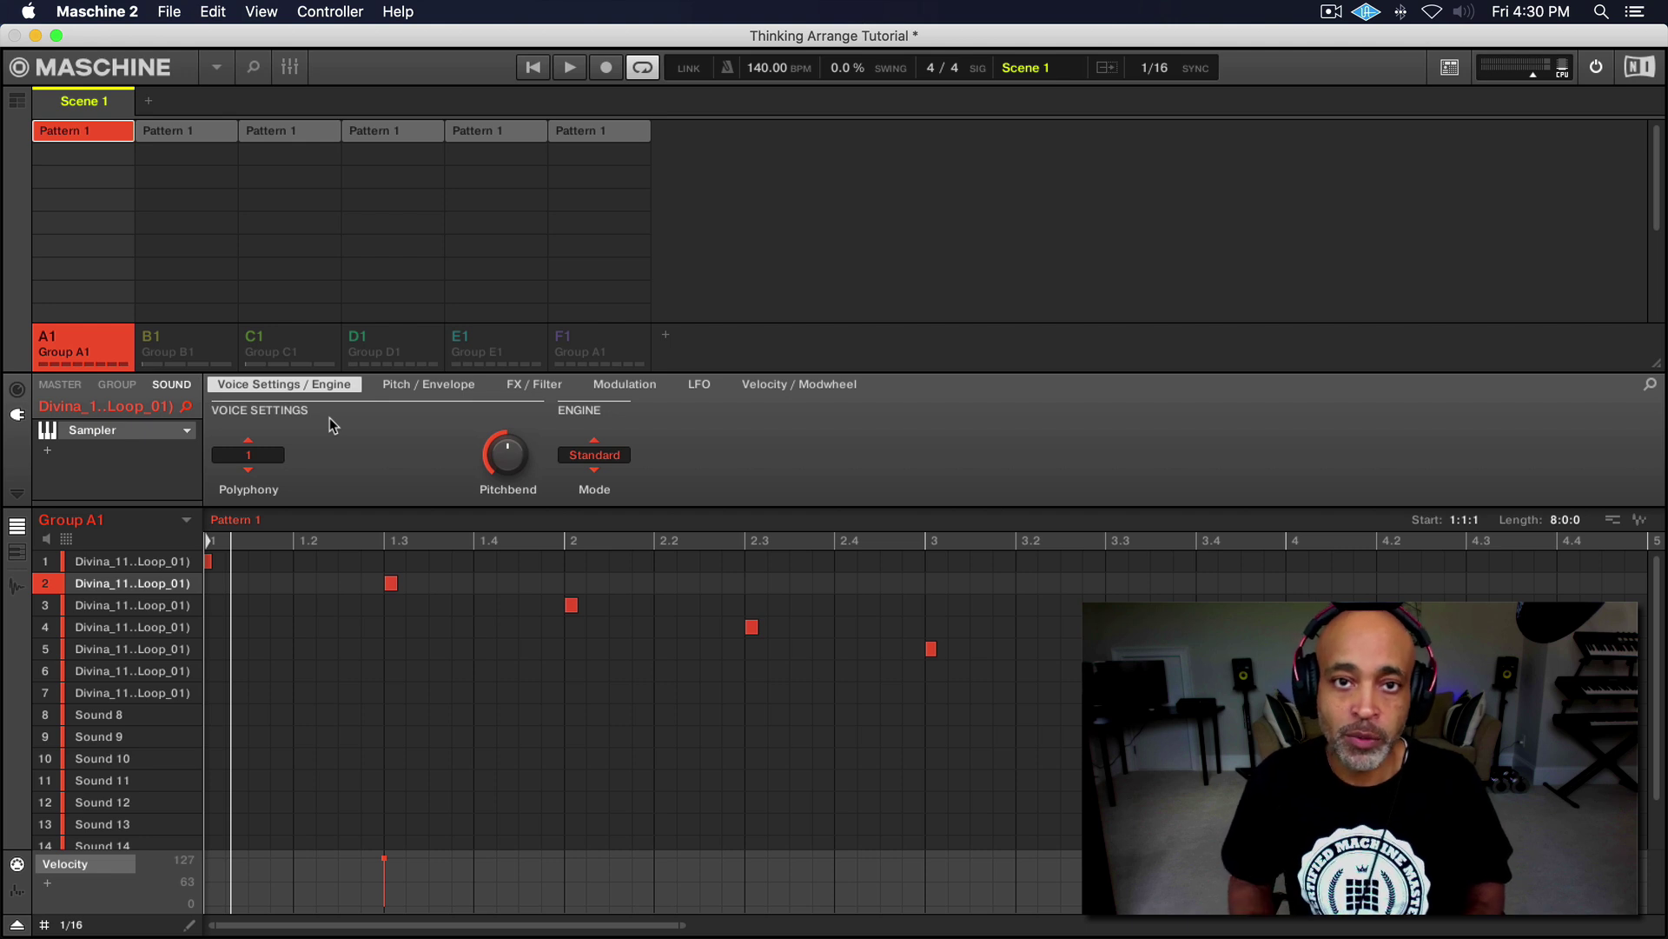
- Play back group A1's chopped sample pattern and rename the group as Main Sample
key(space)
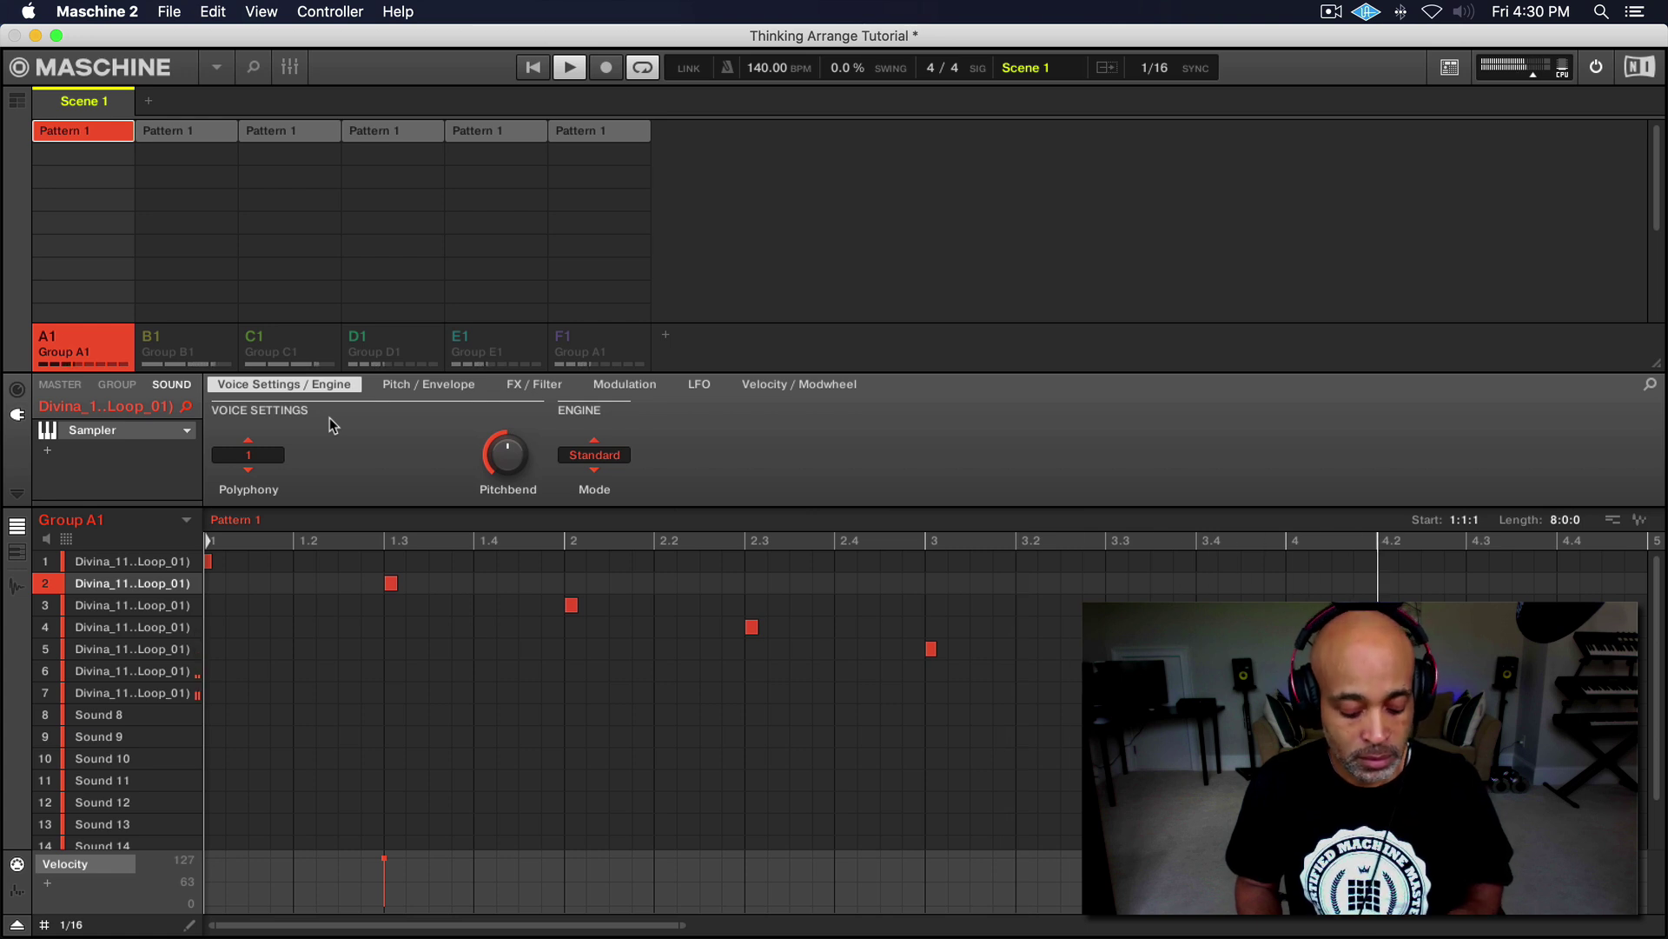
key(space)
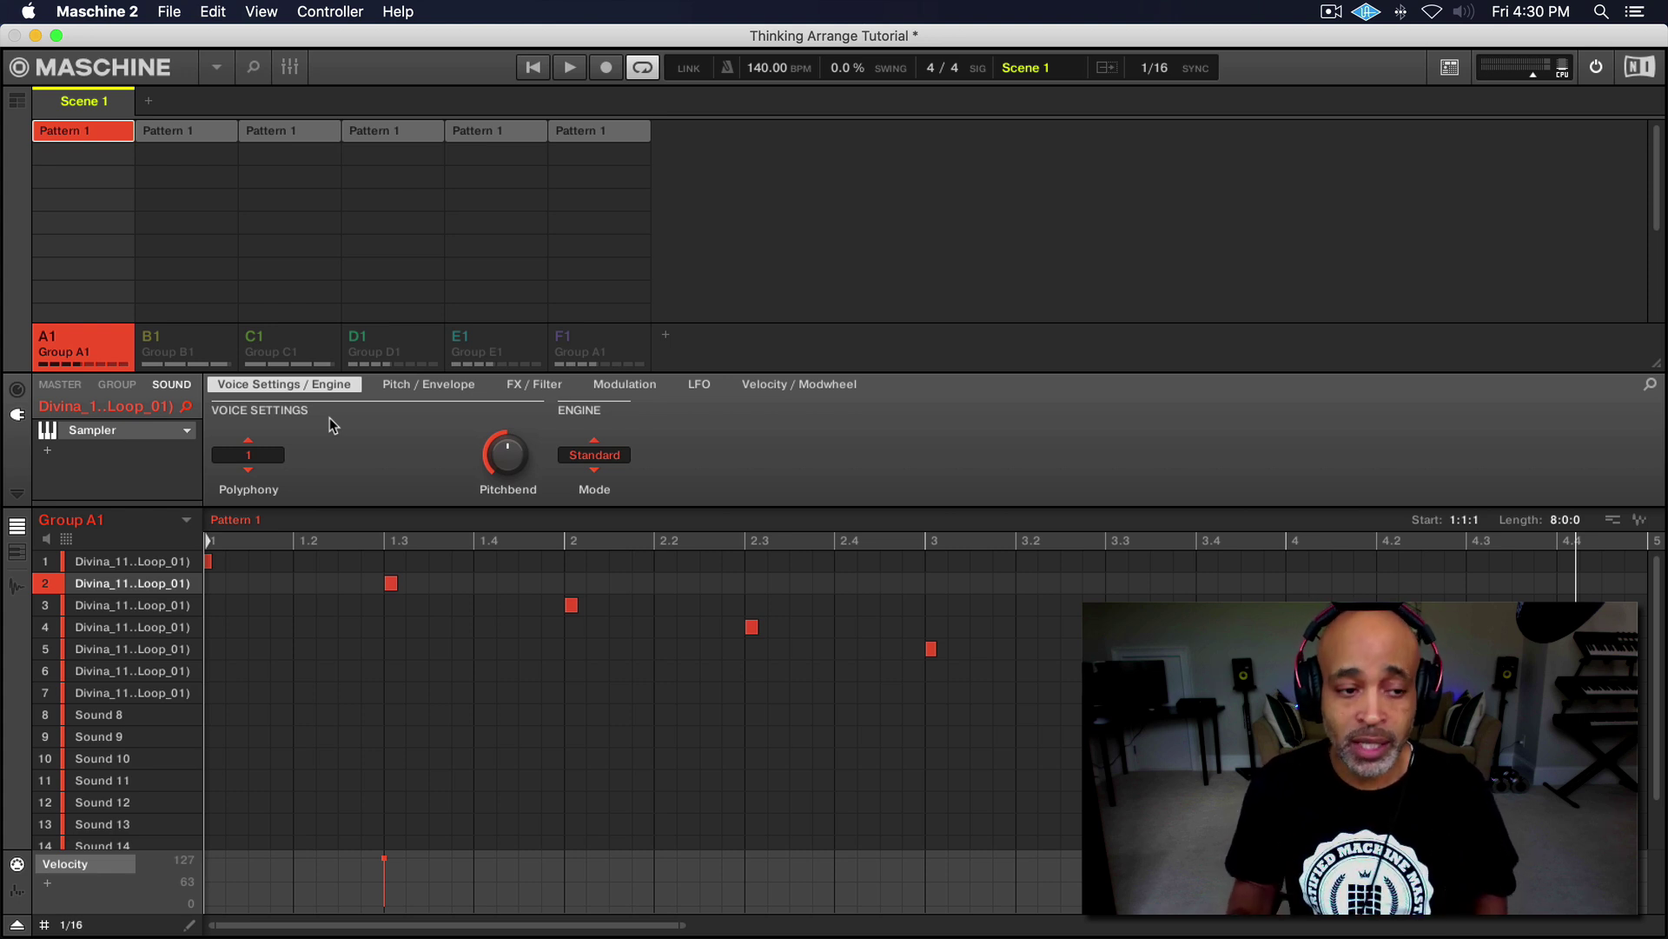
double_click(65, 352)
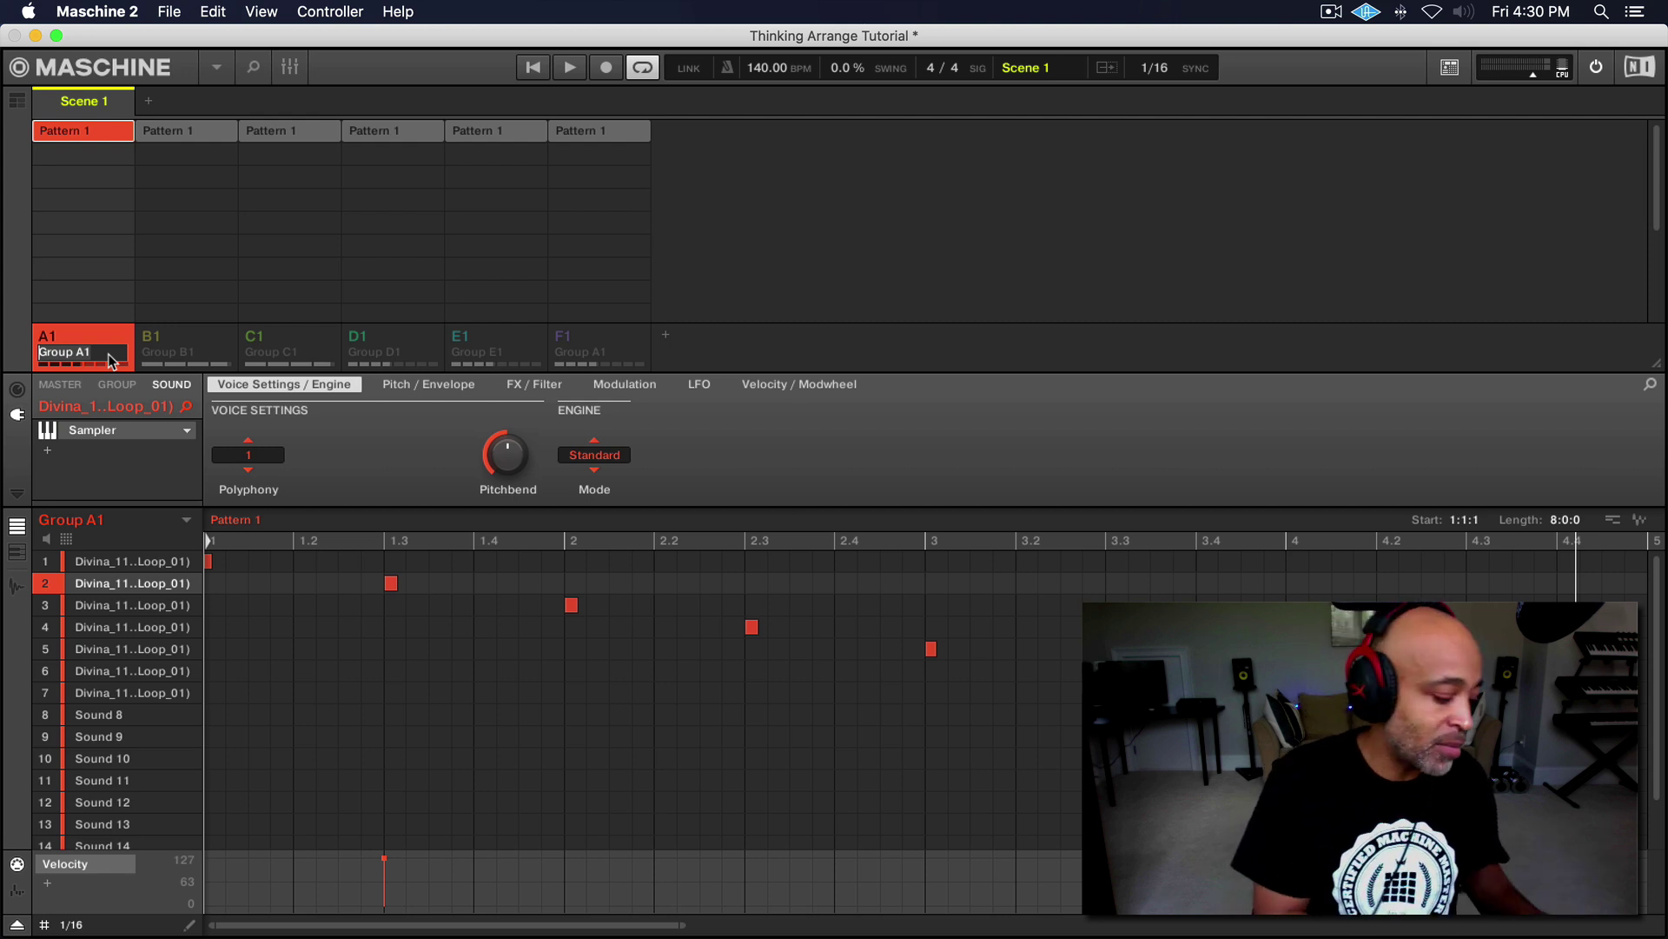
text(Main )
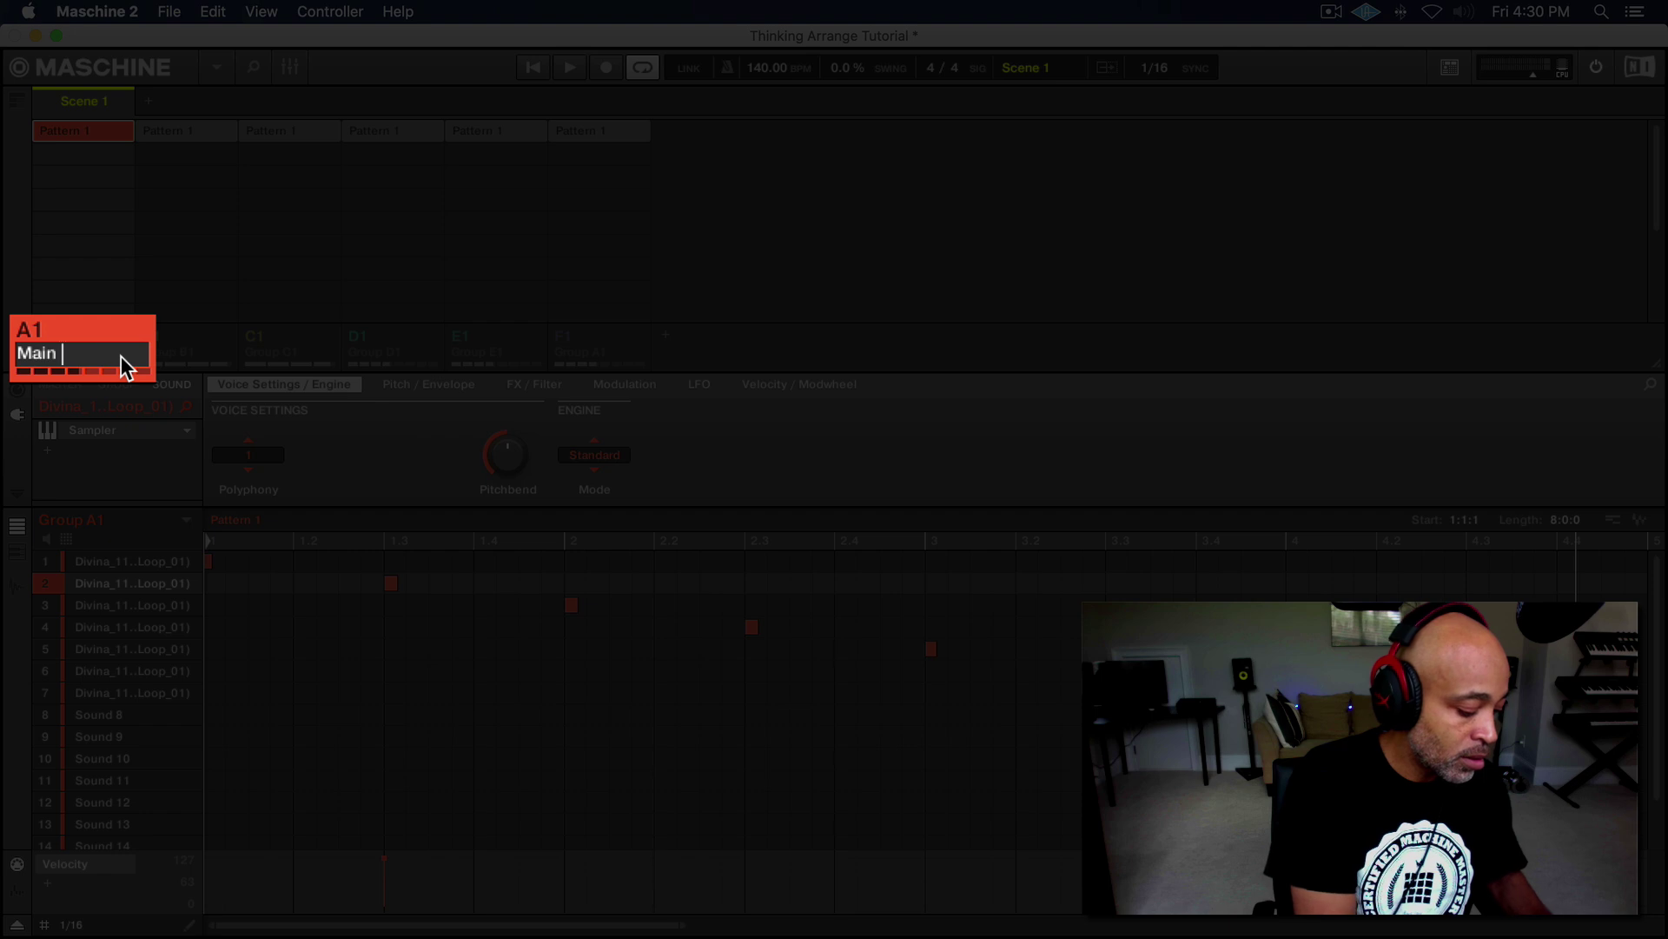
text(Sample)
key(Return)
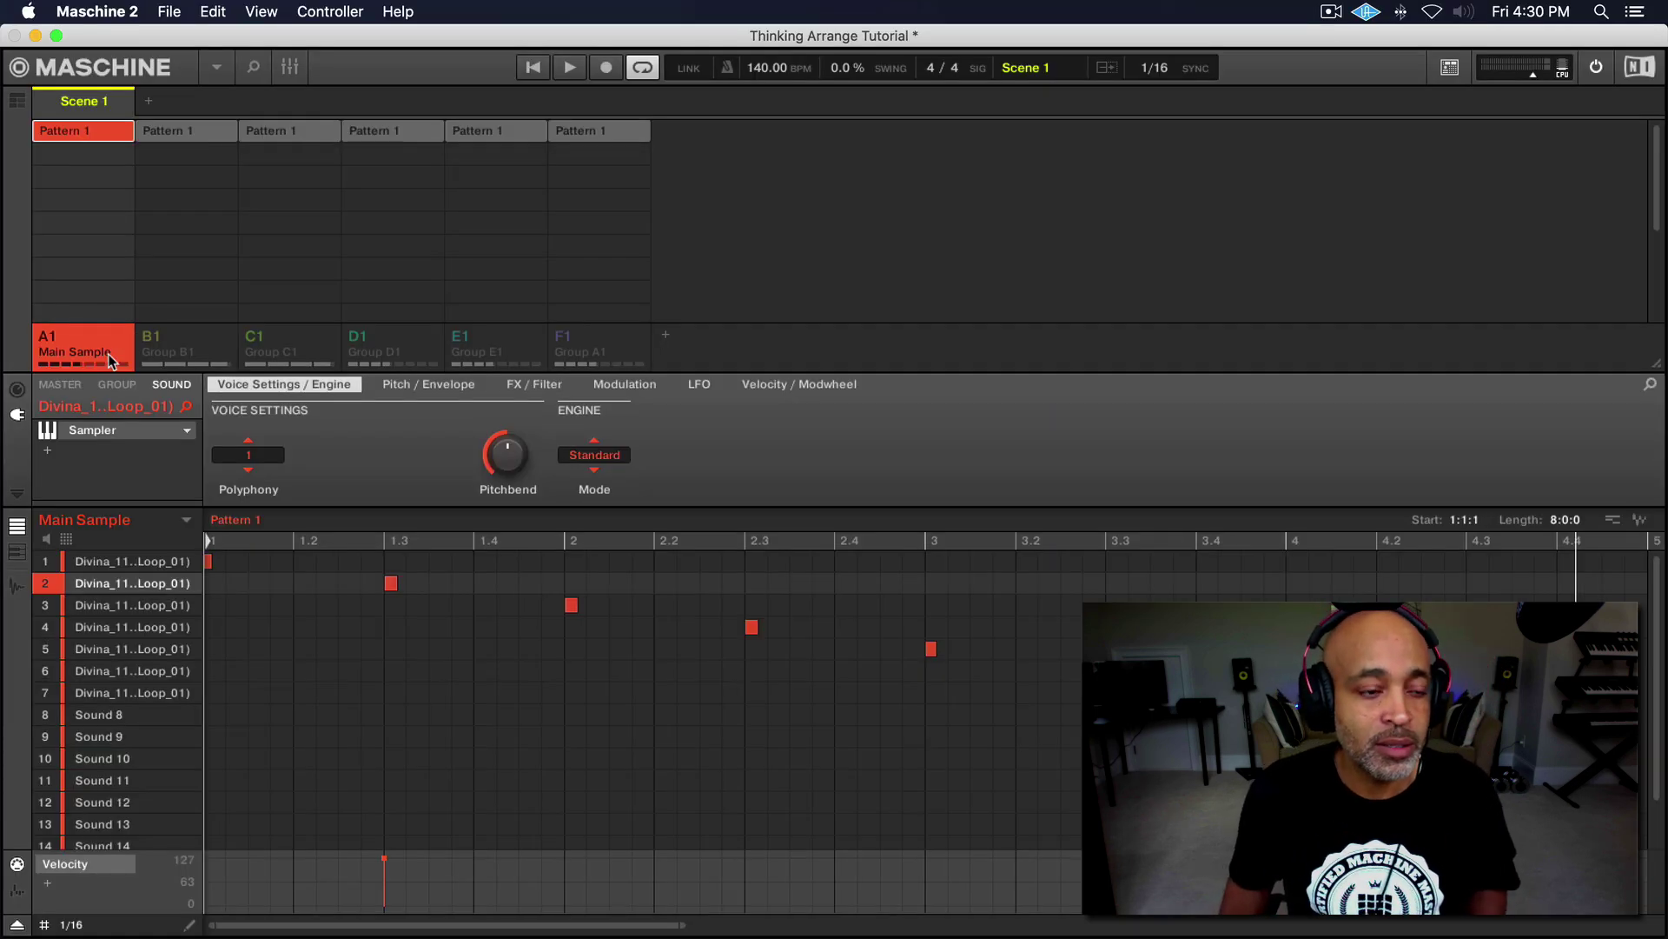
- Audition group B1 on its own and rename it as Drums
click(184, 365)
key(space)
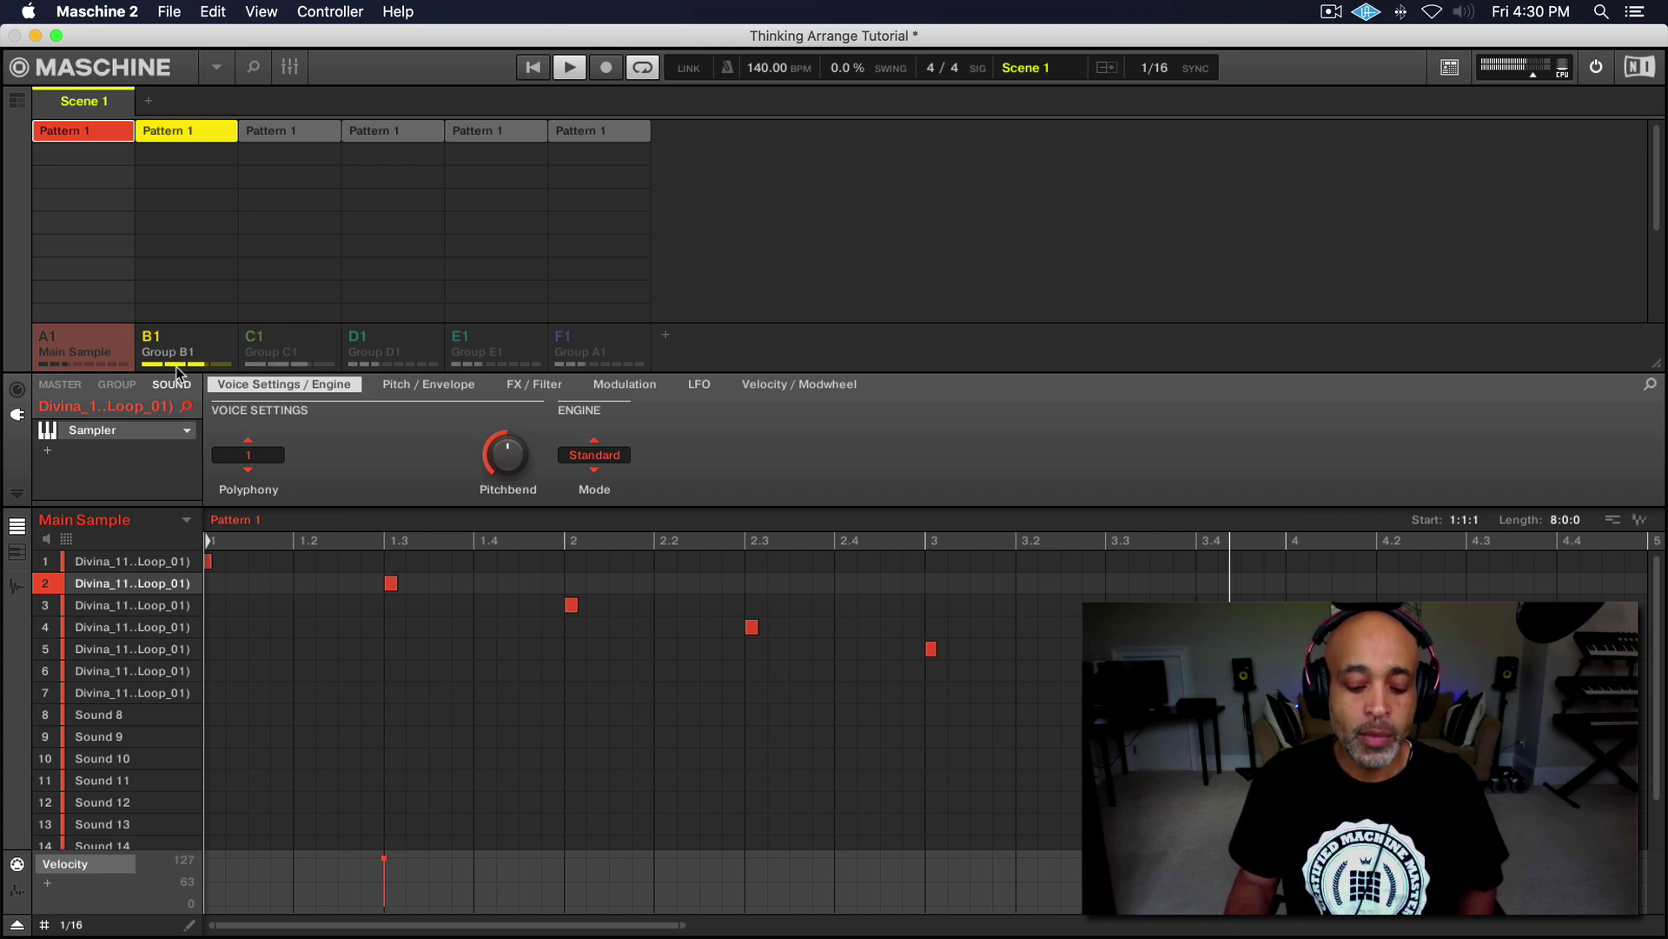
key(space)
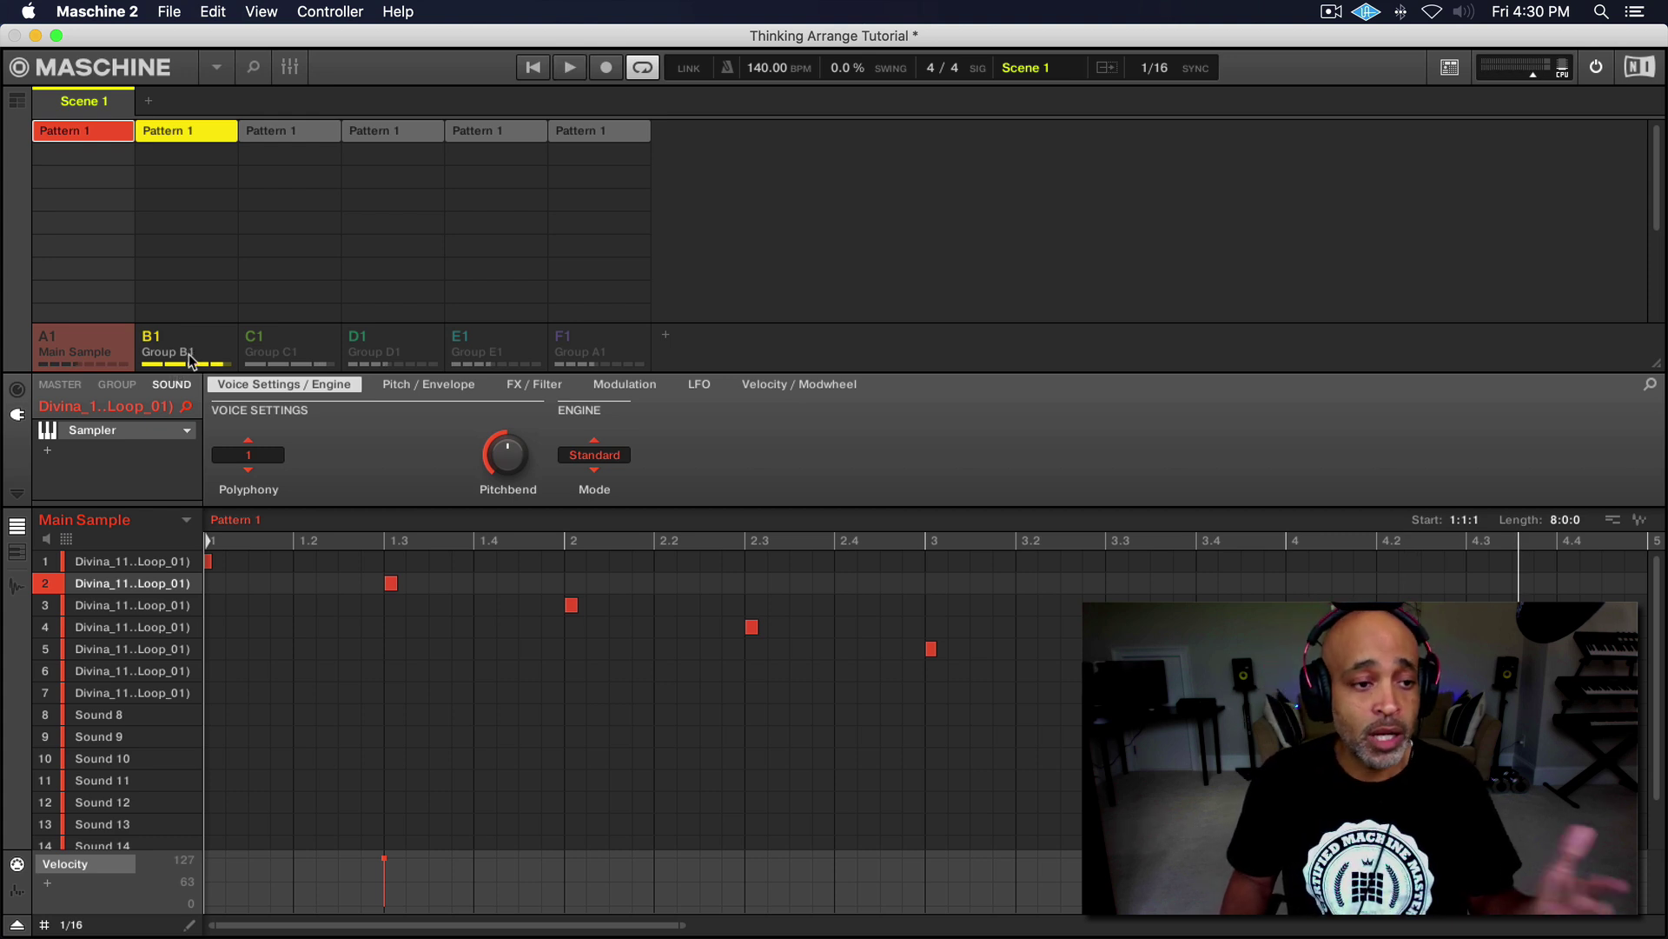
double_click(173, 358)
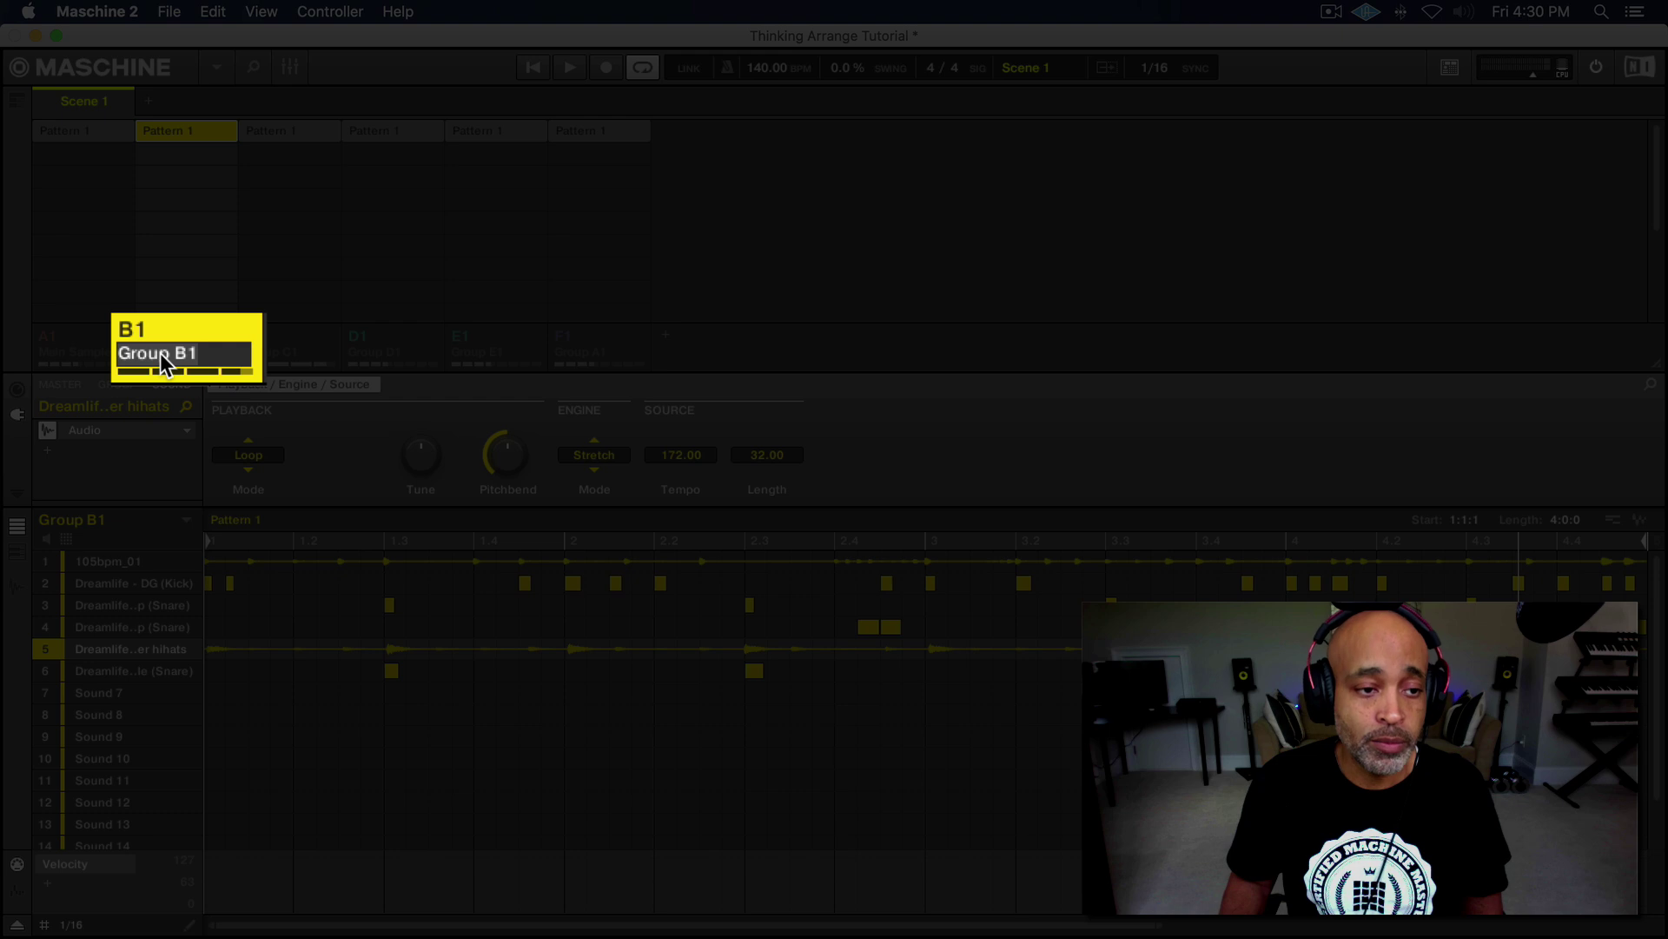
text(Drums)
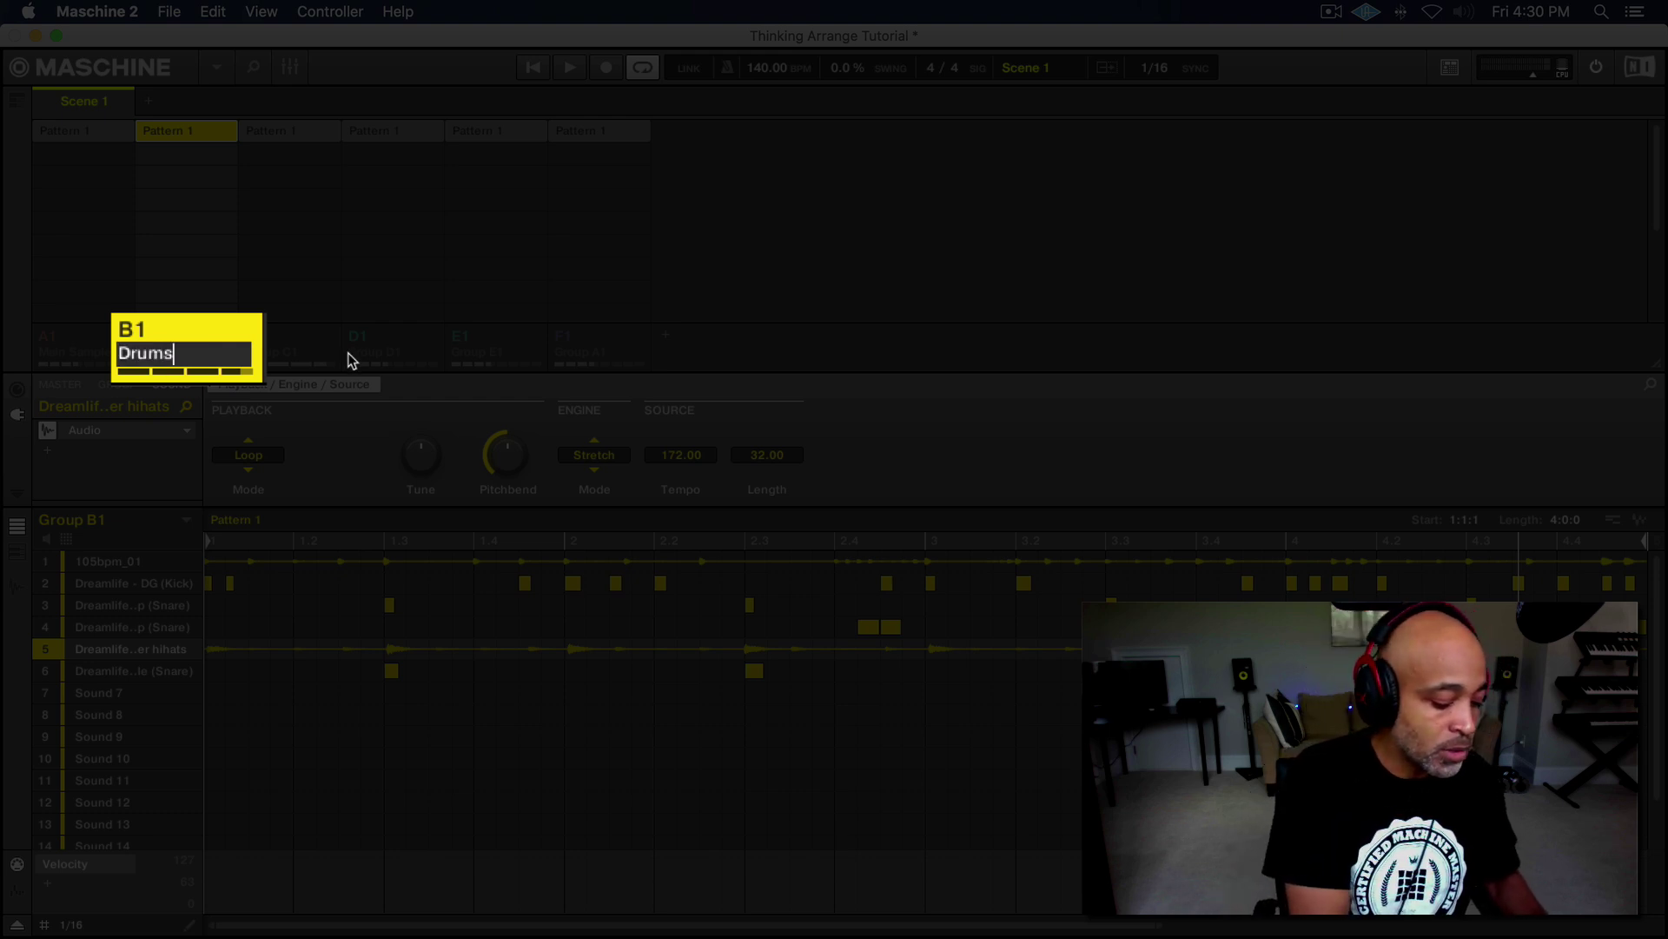
key(Return)
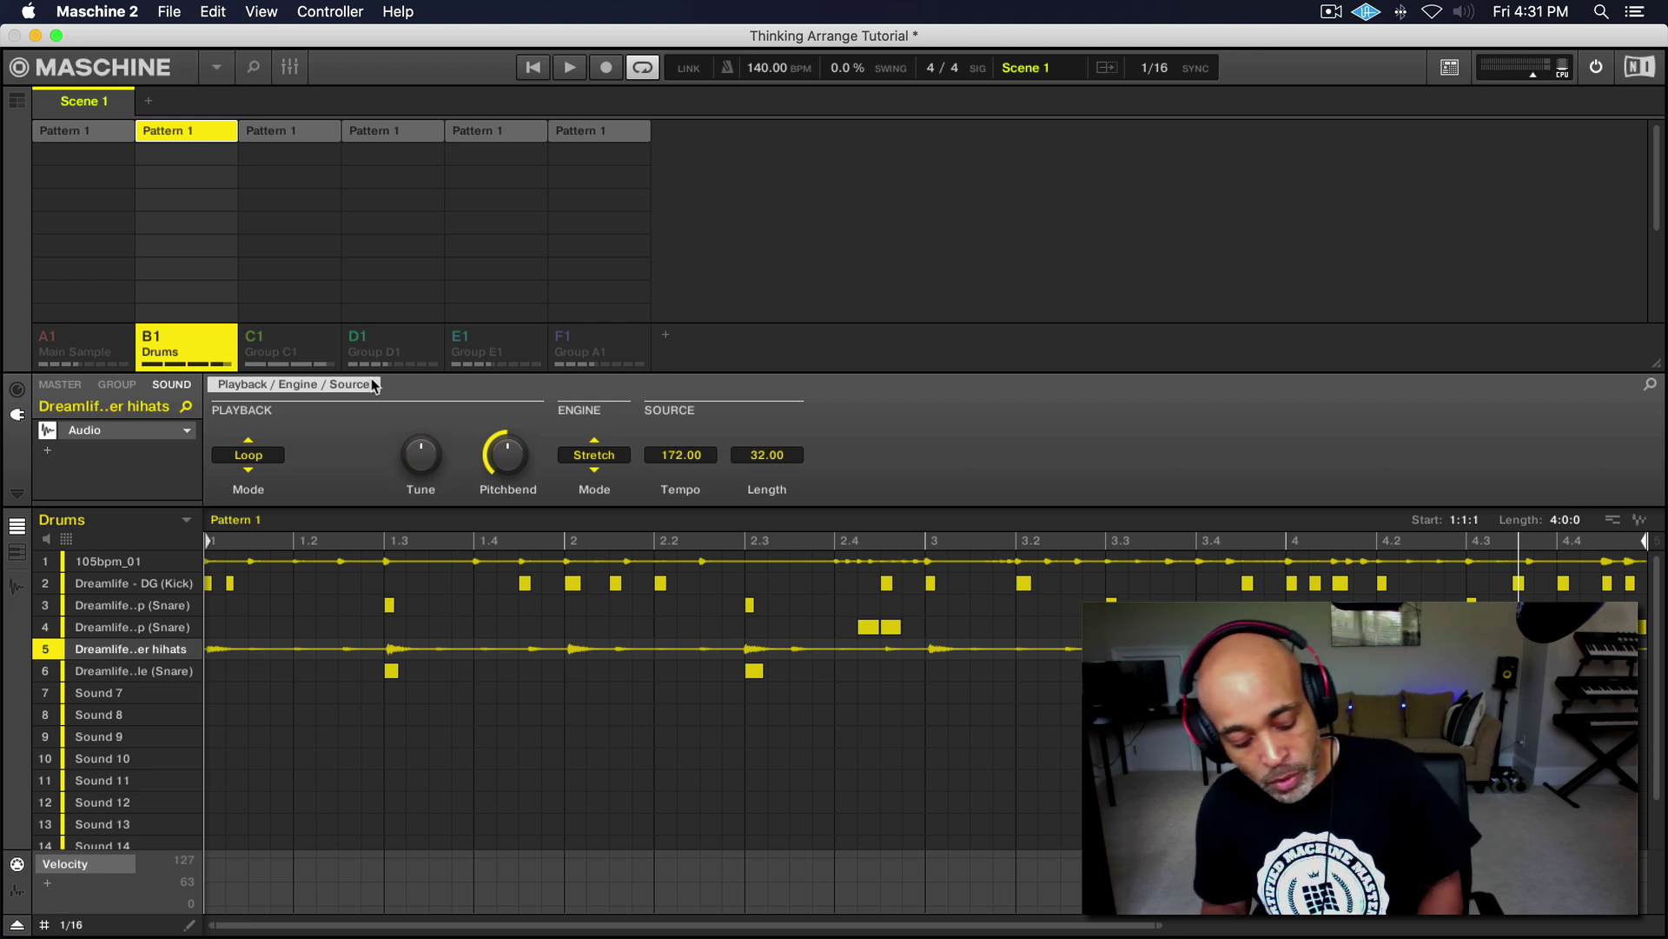
- Audition group C1, which holds the Omnisphere sound, on its own and rename it as Piano
click(337, 365)
key(space)
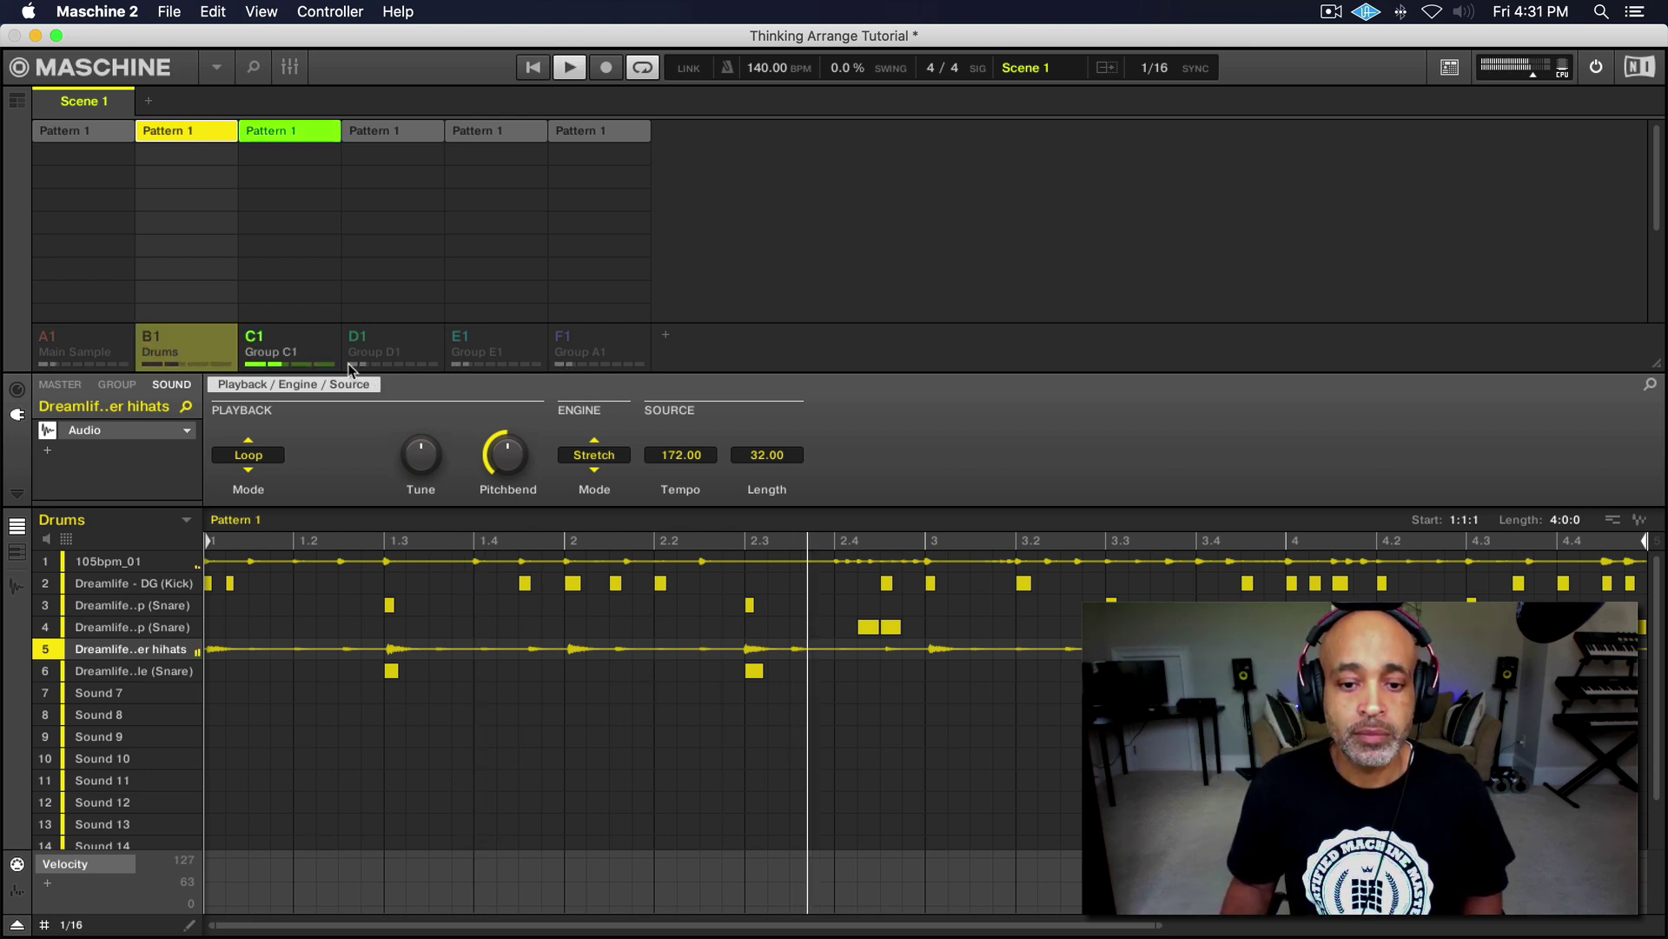
key(space)
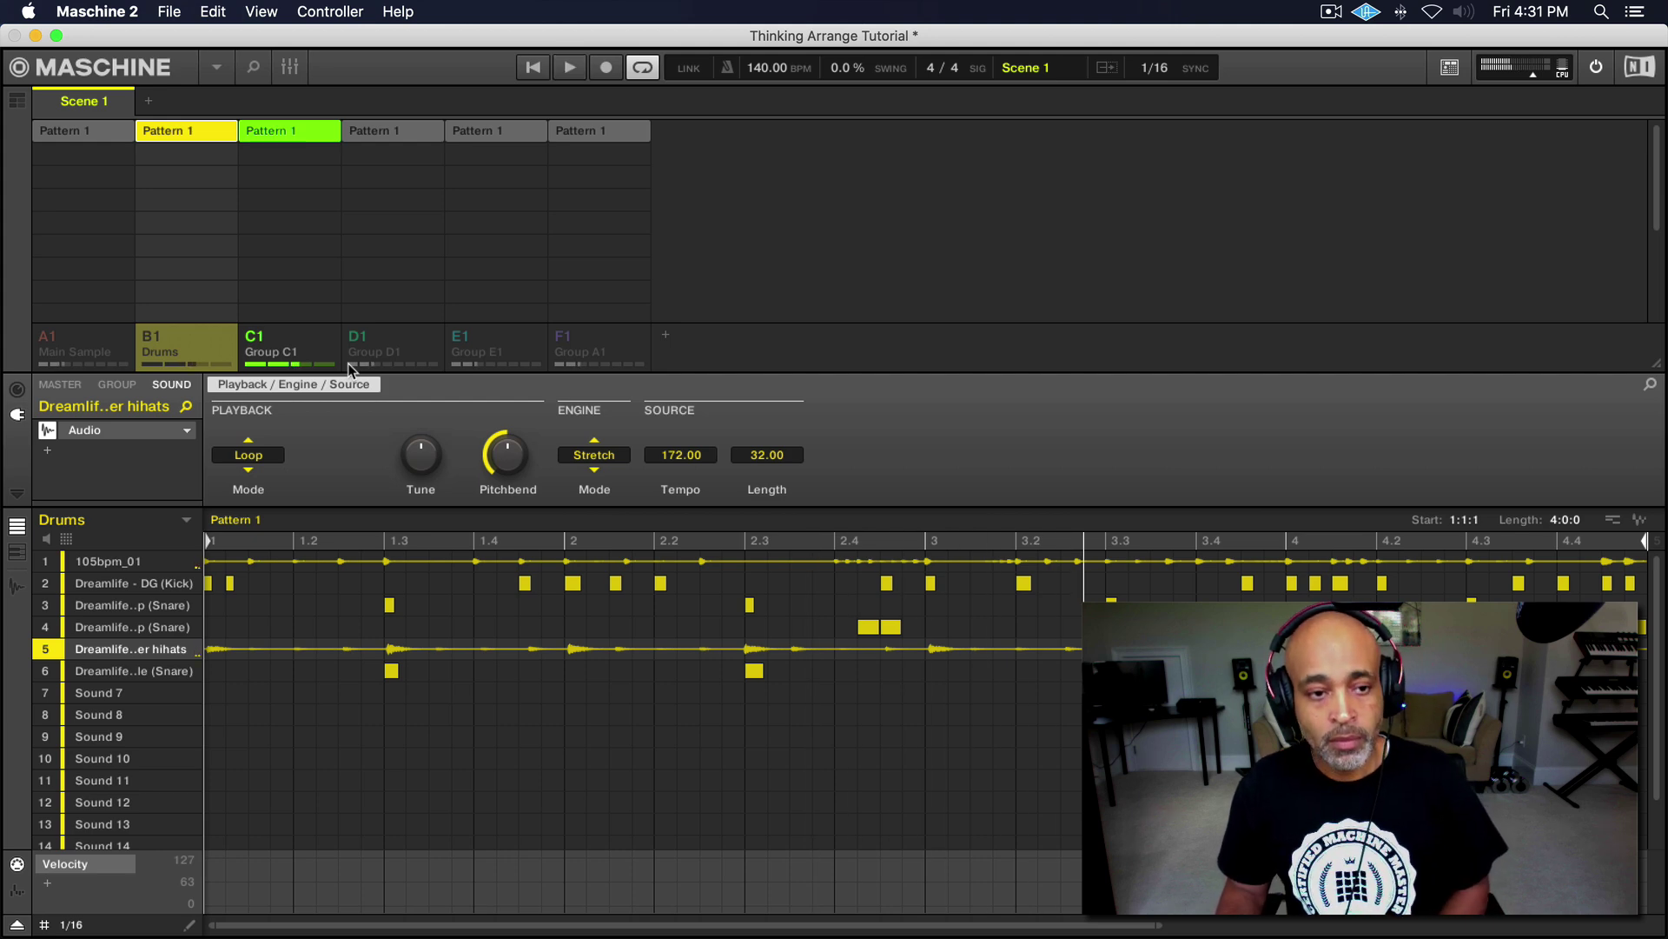
click(276, 358)
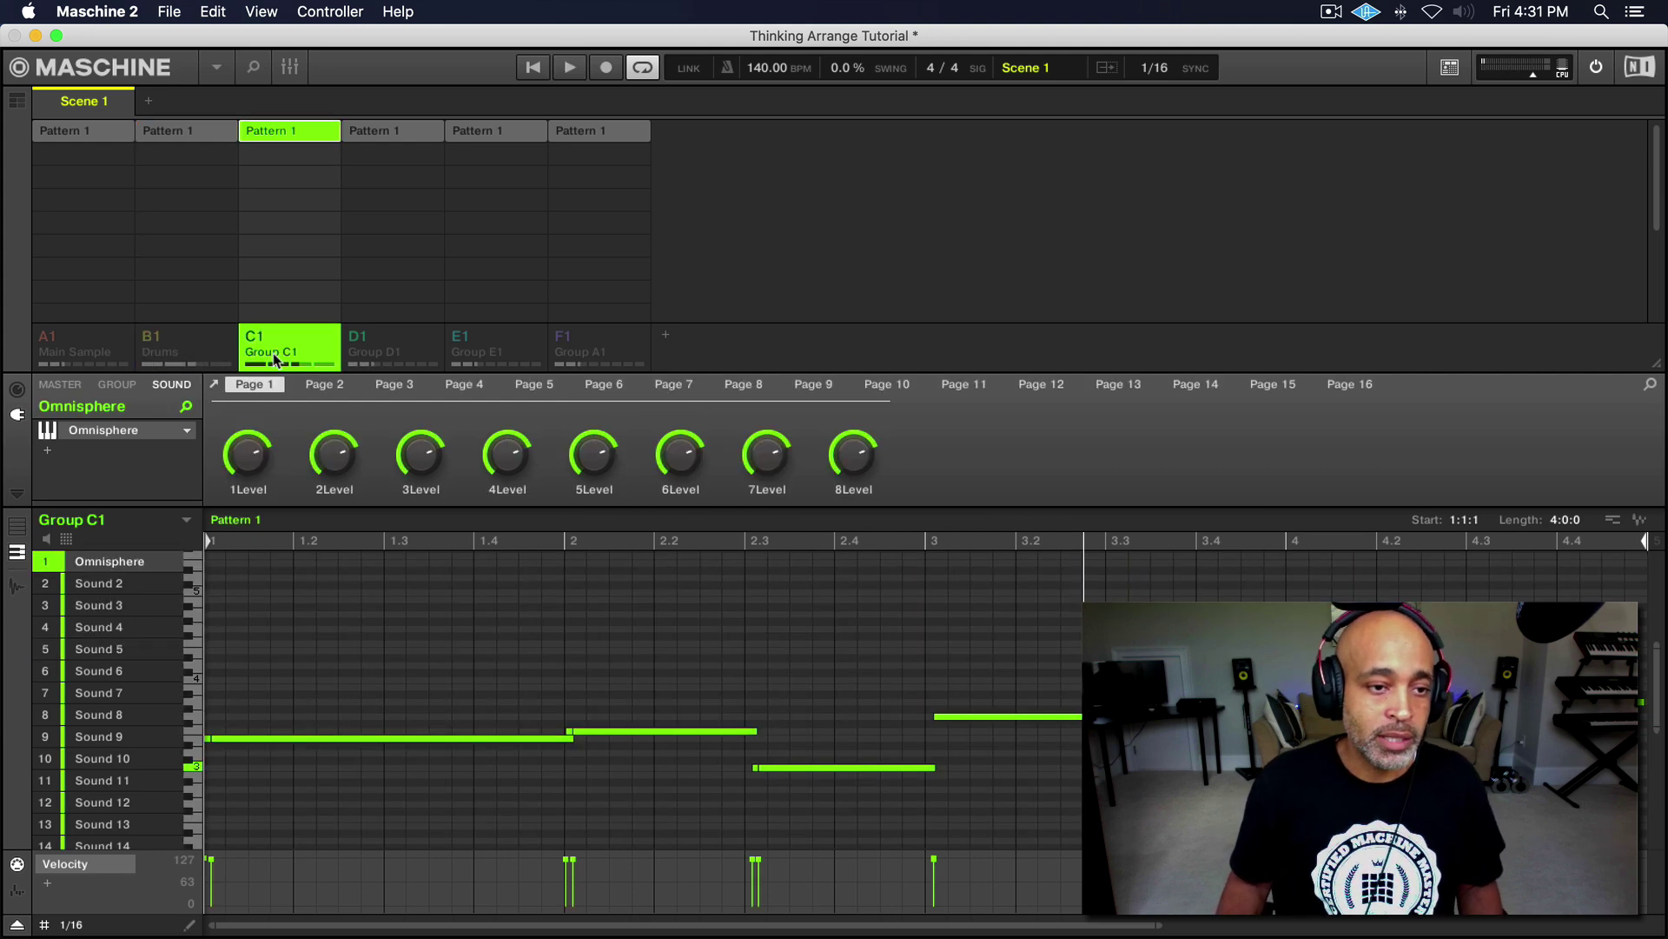
double_click(275, 358)
text(Piano)
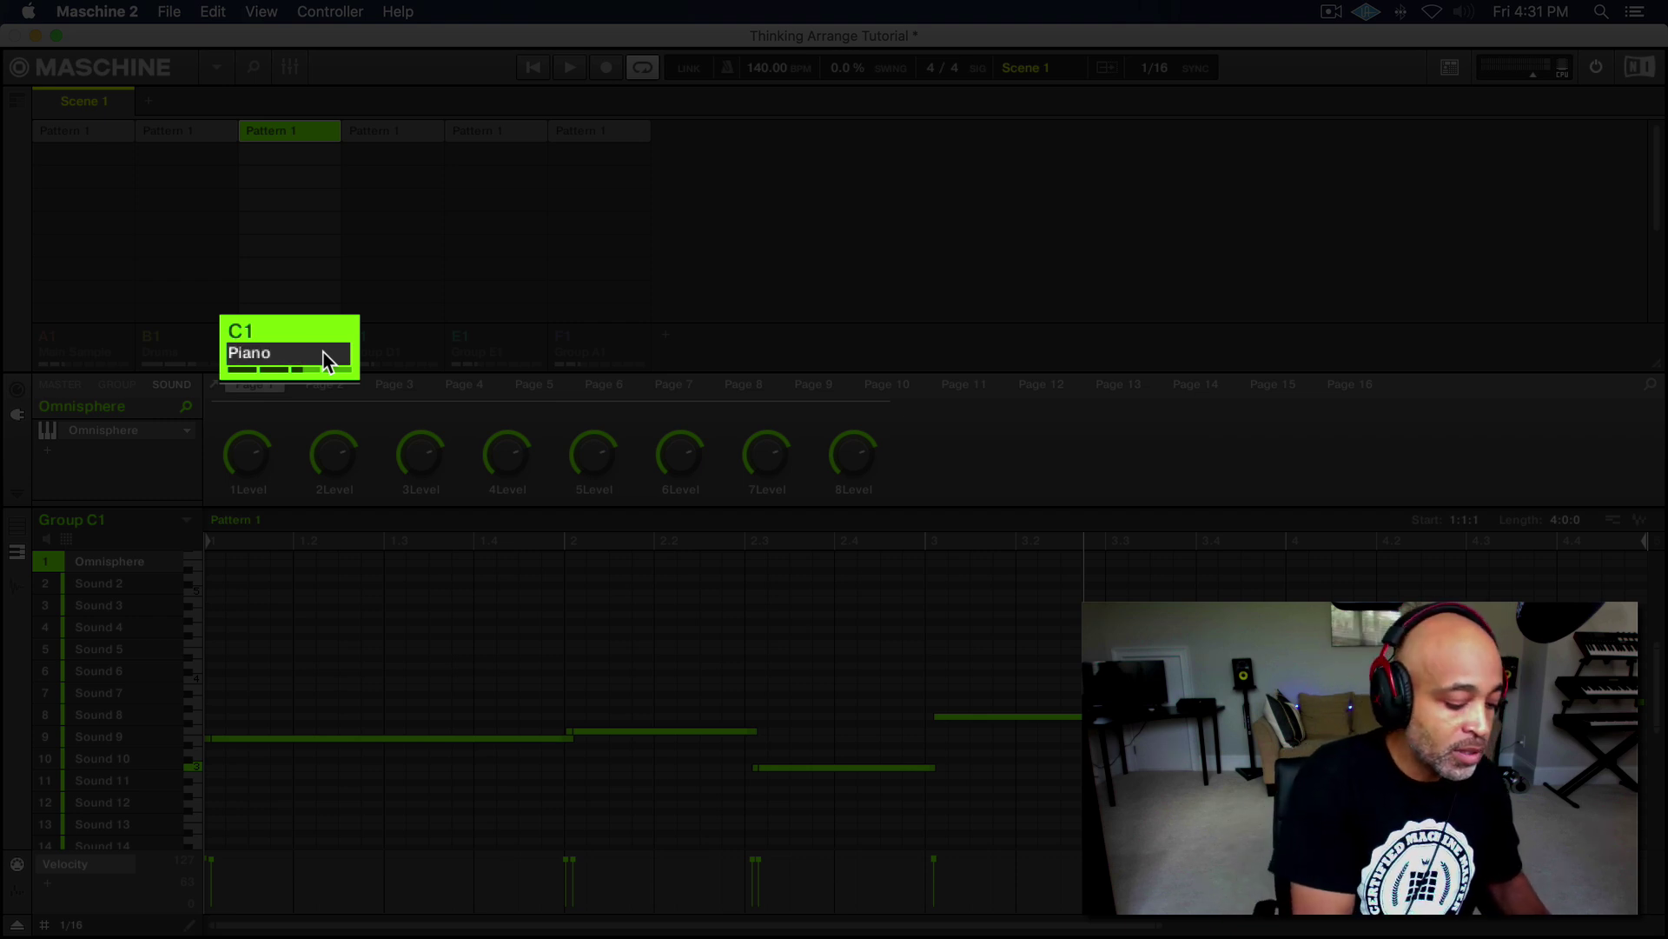
key(Return)
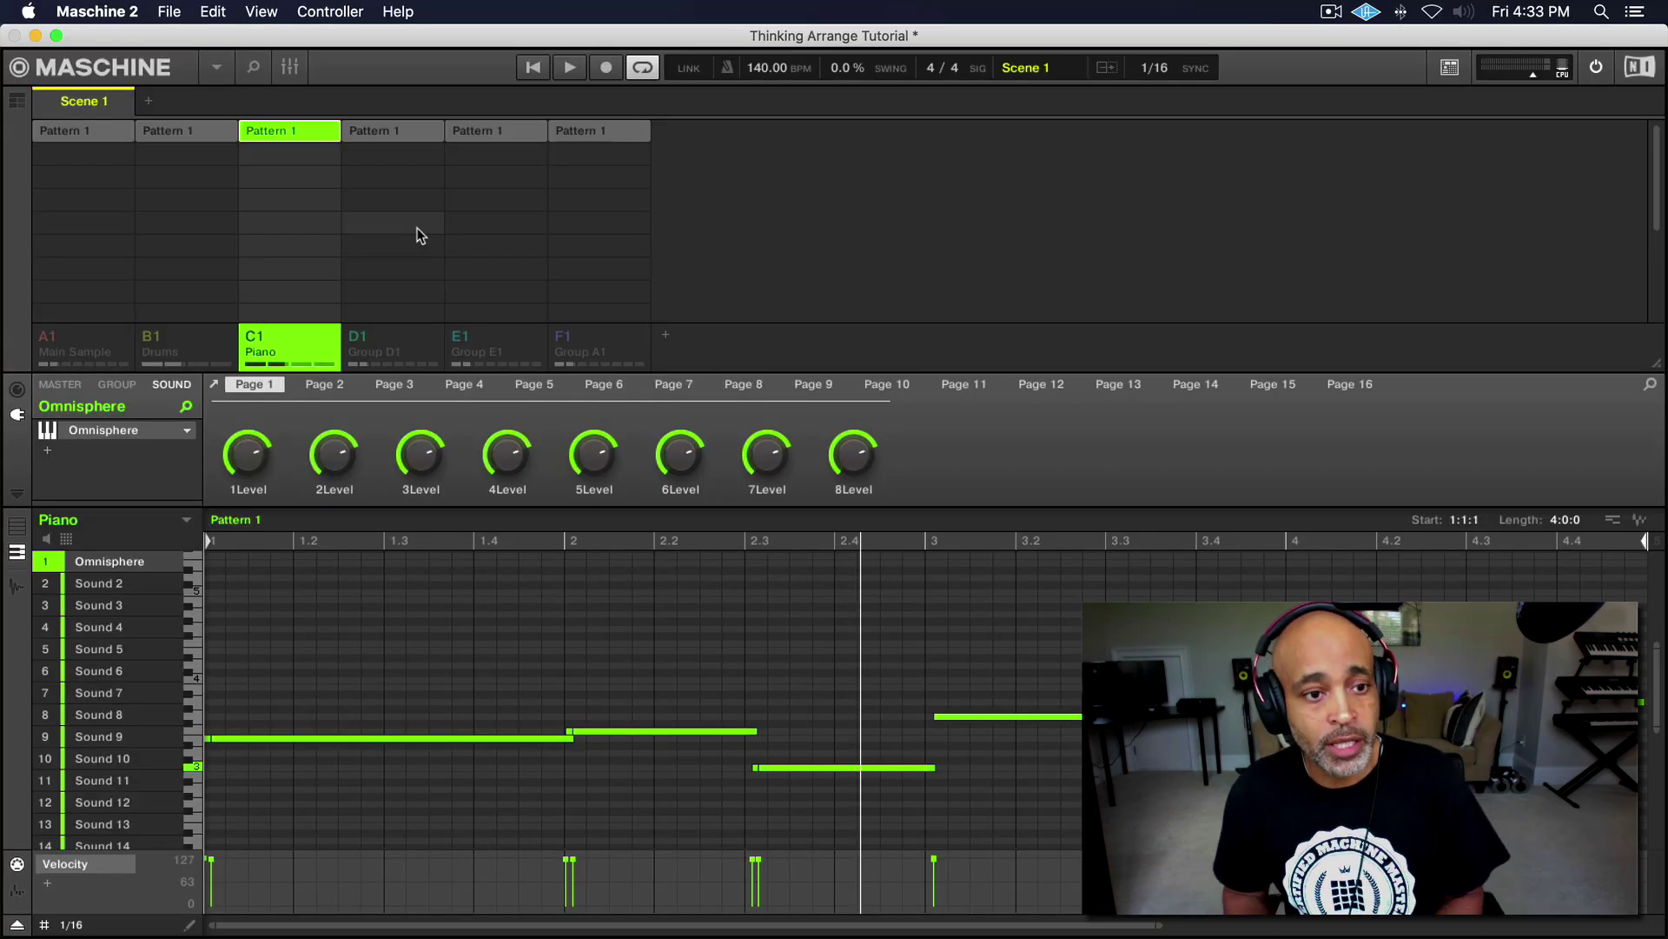
- Audition group D1, which holds the TRITON sound, on its own and rename it as Synth
click(420, 234)
key(space)
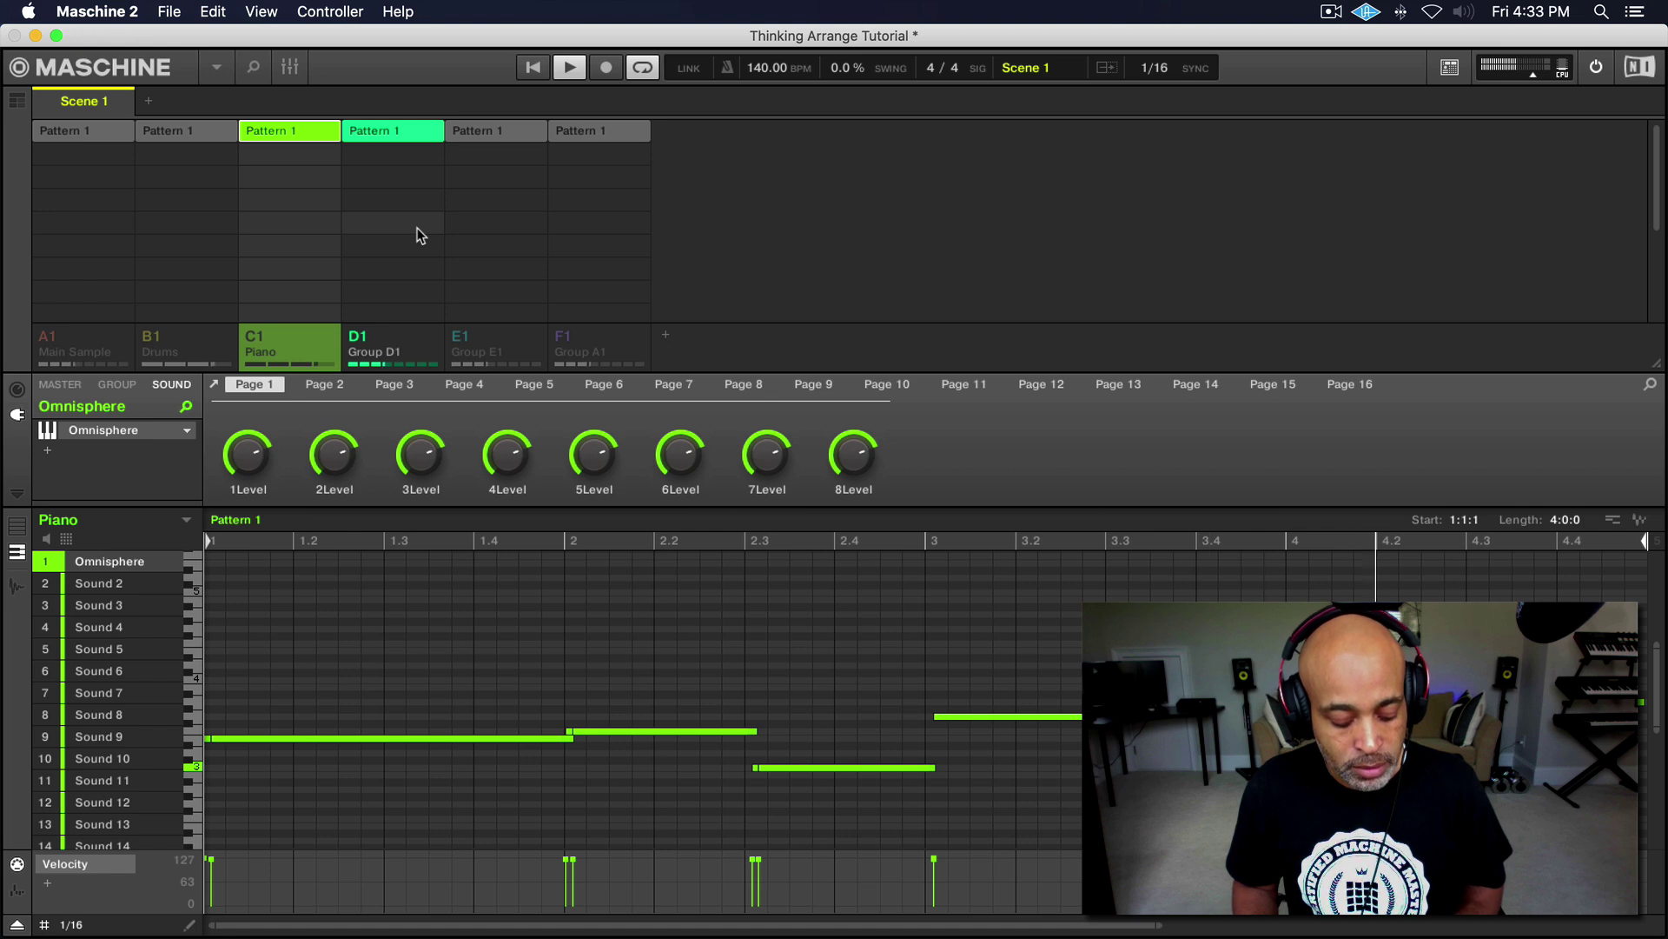
key(space)
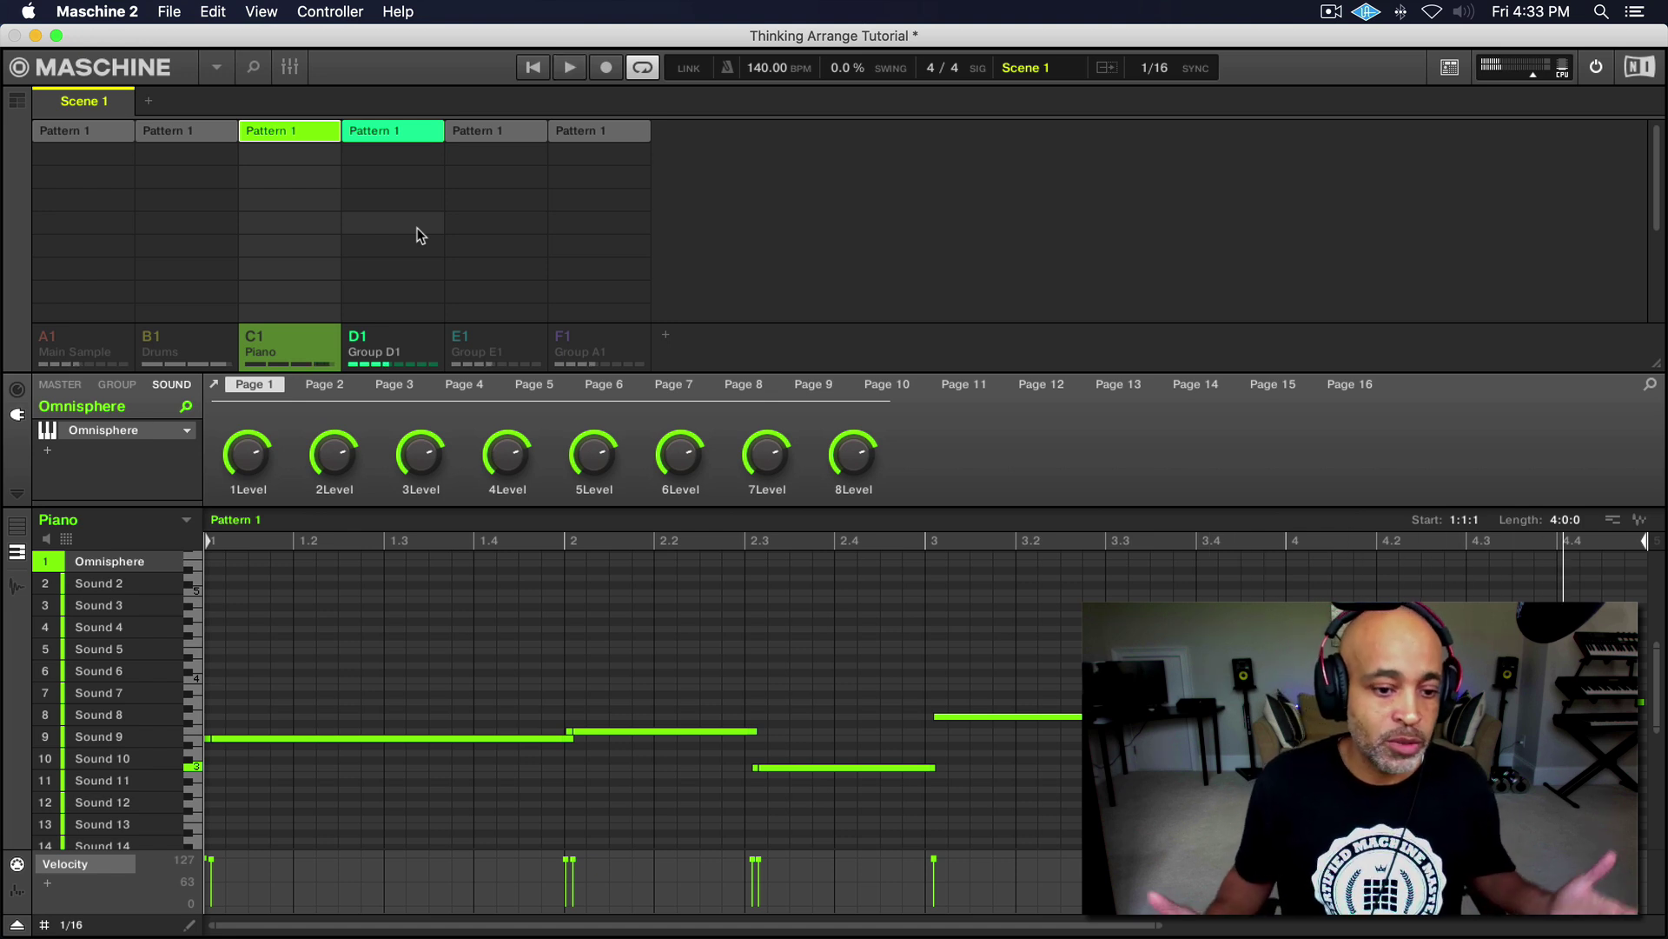
click(378, 352)
double_click(378, 352)
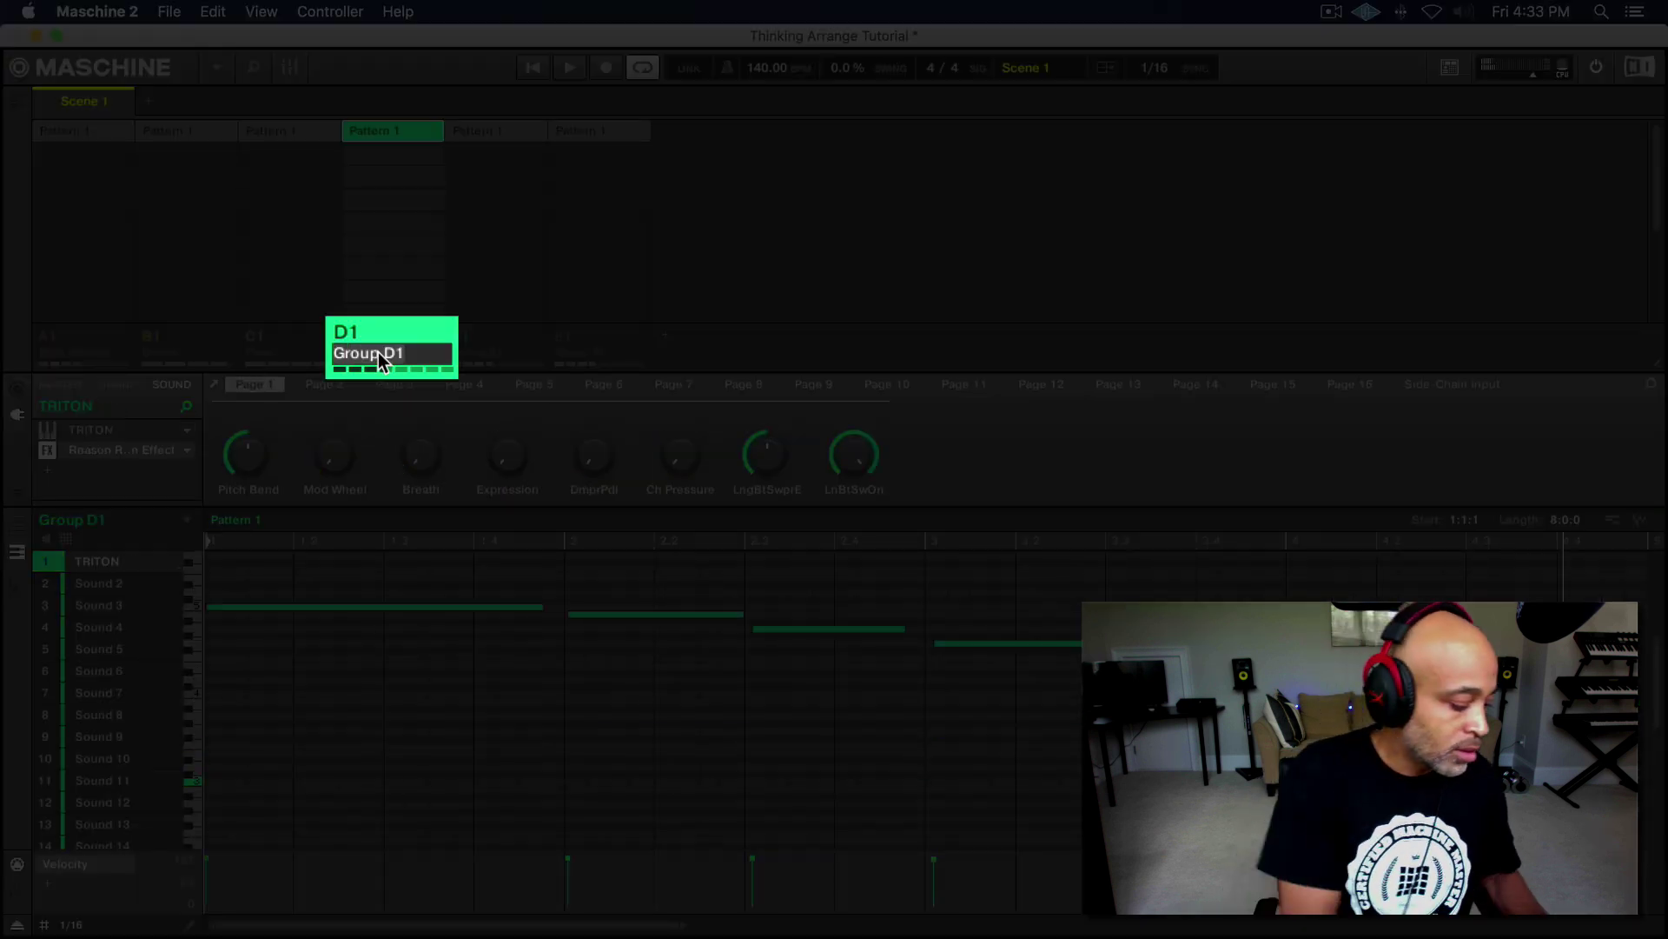
text(Synth)
key(Return)
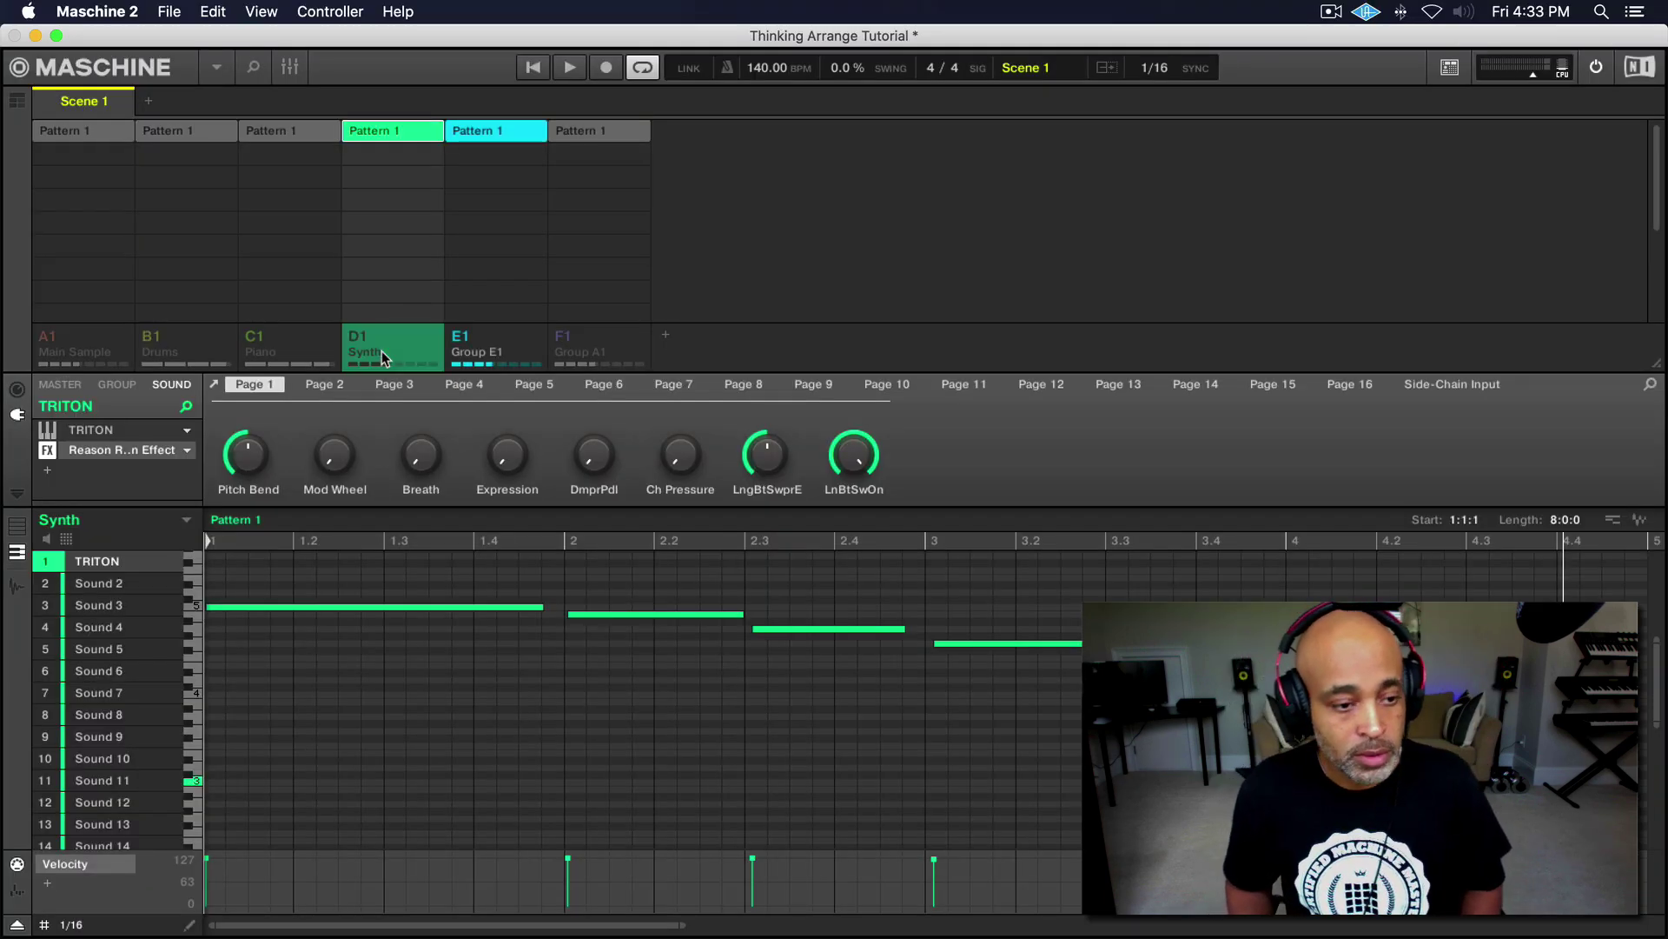
- Audition group E1, which holds the Arcade sound, on its own and rename it as Vox
key(space)
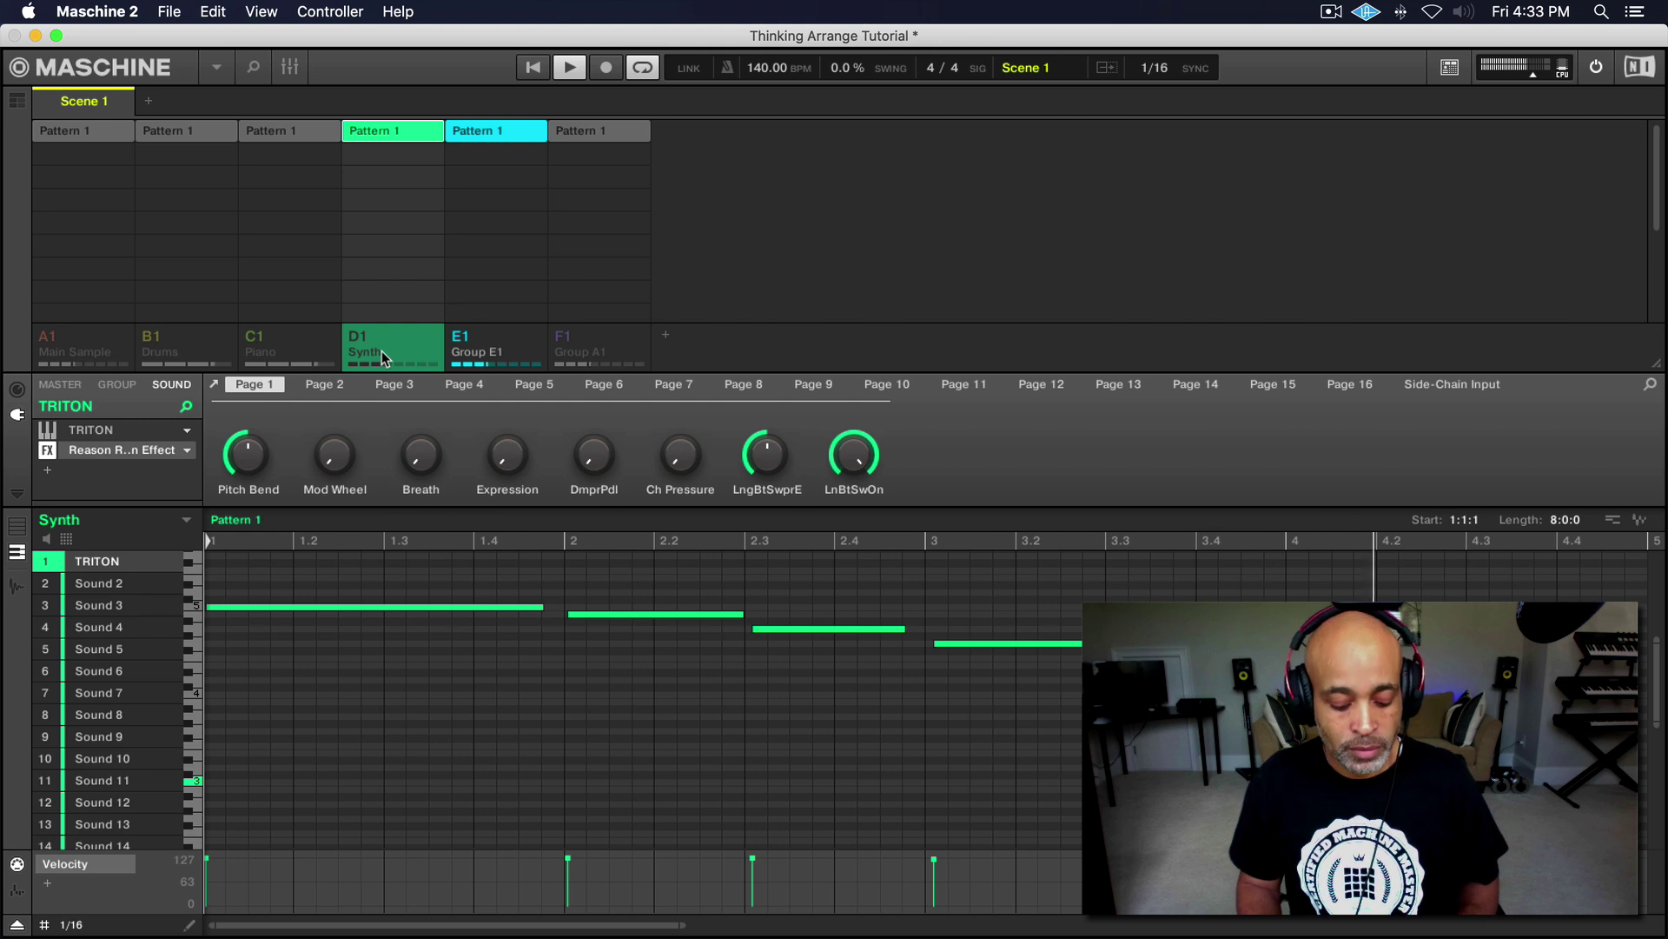
key(space)
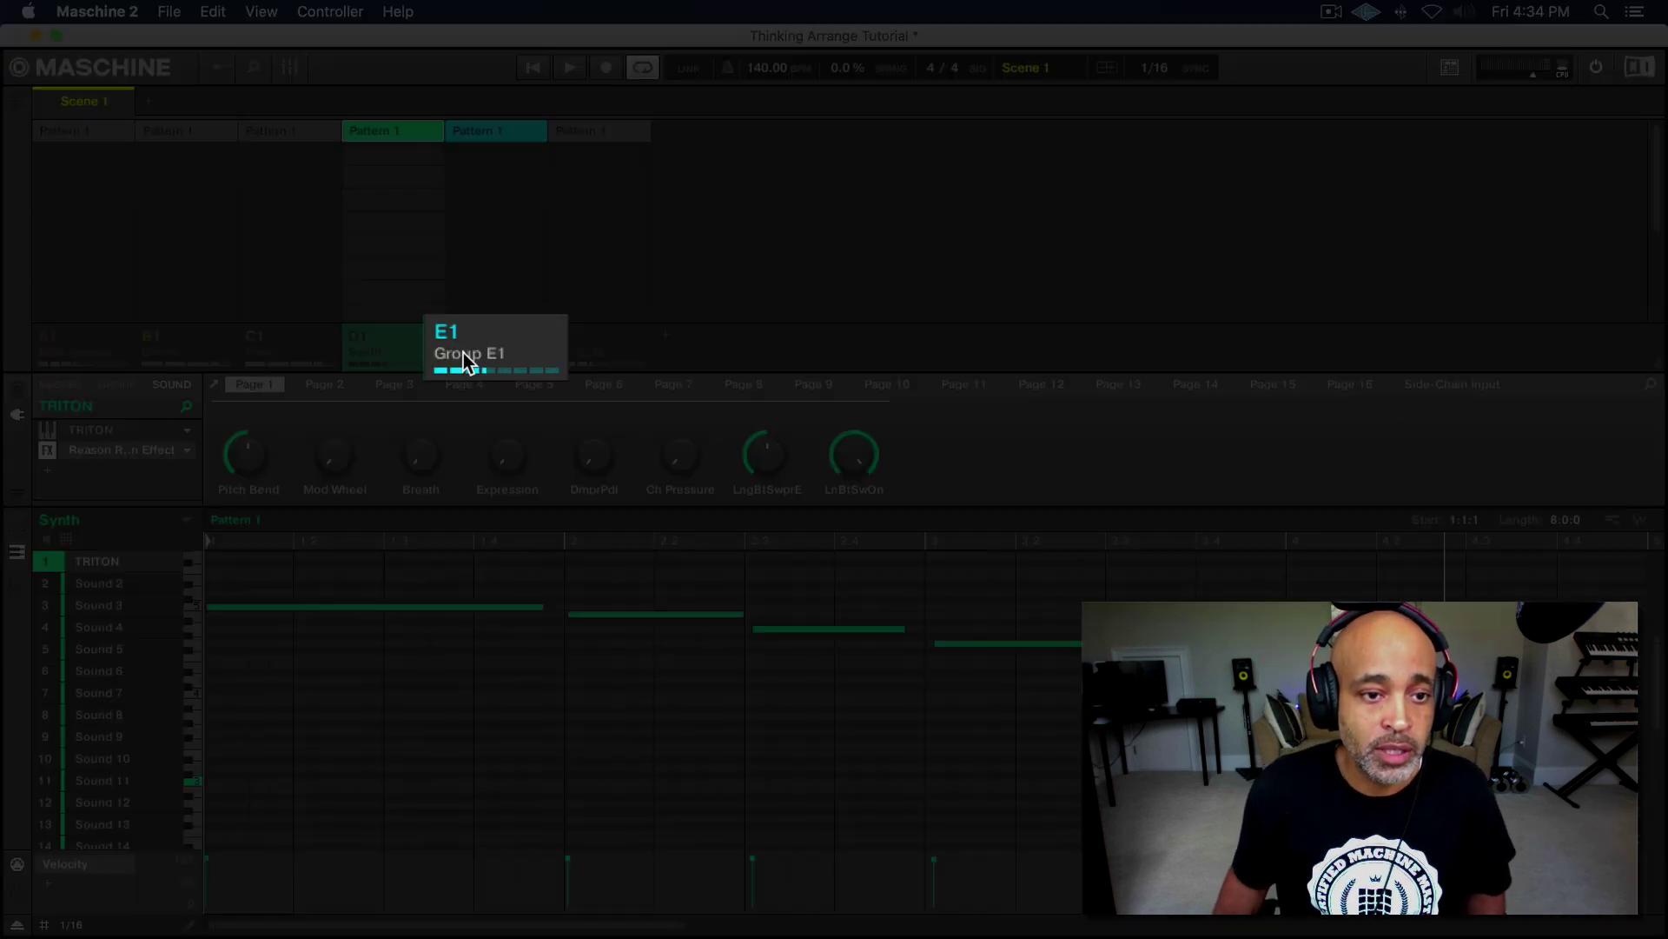
click(462, 353)
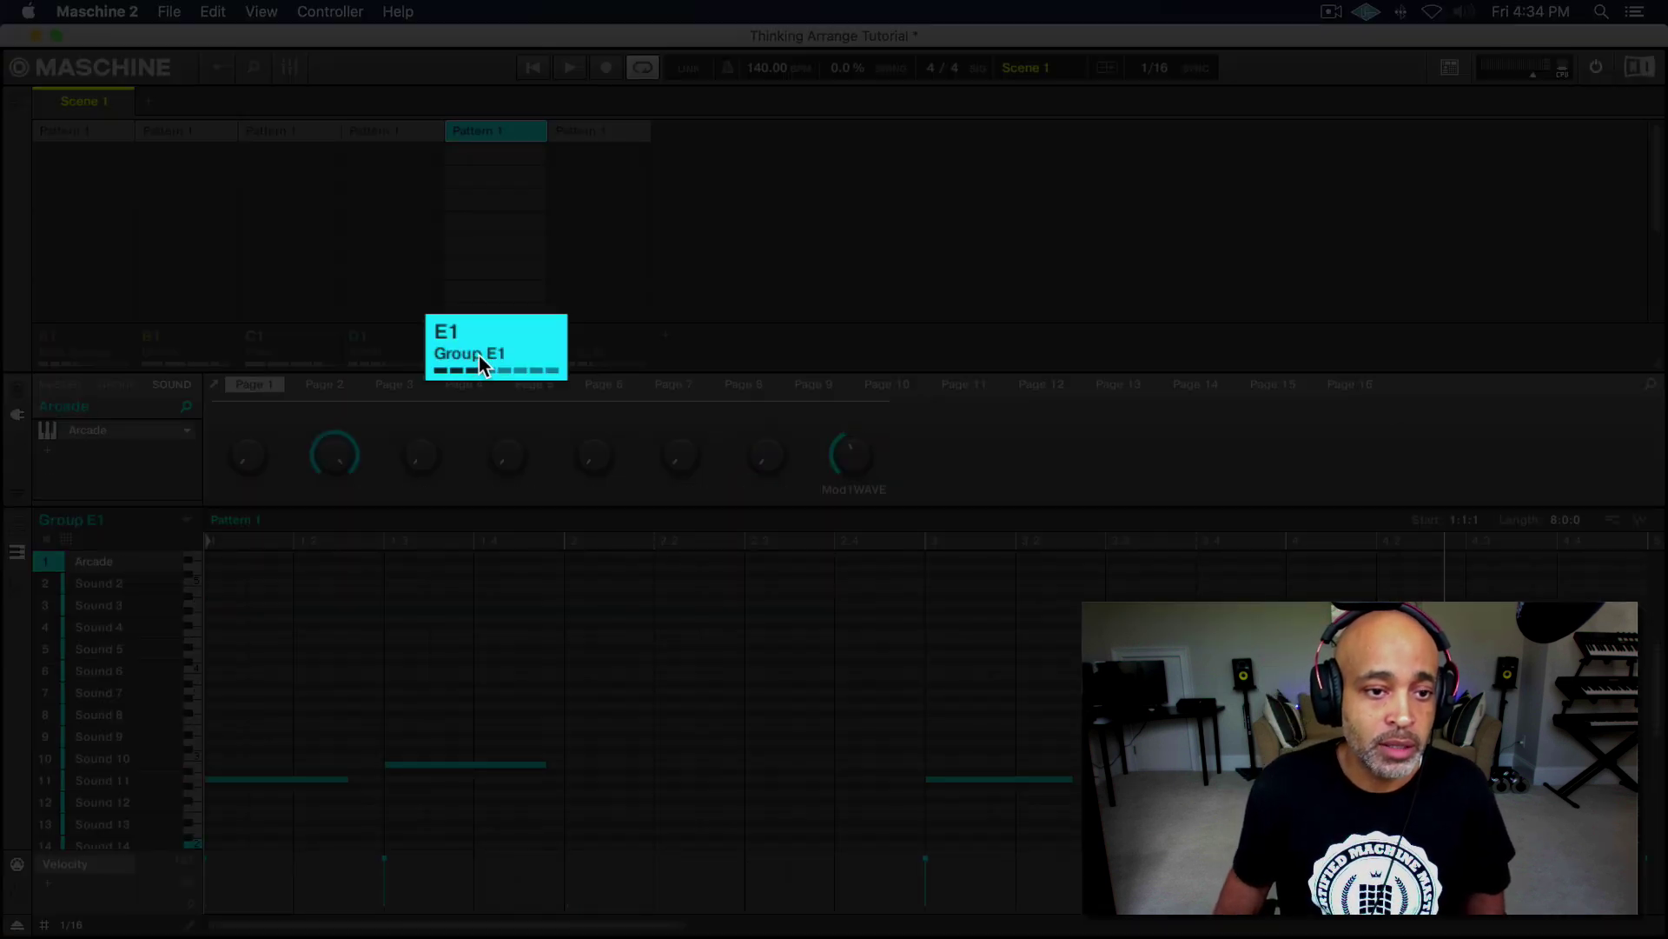
double_click(478, 357)
text(Vox)
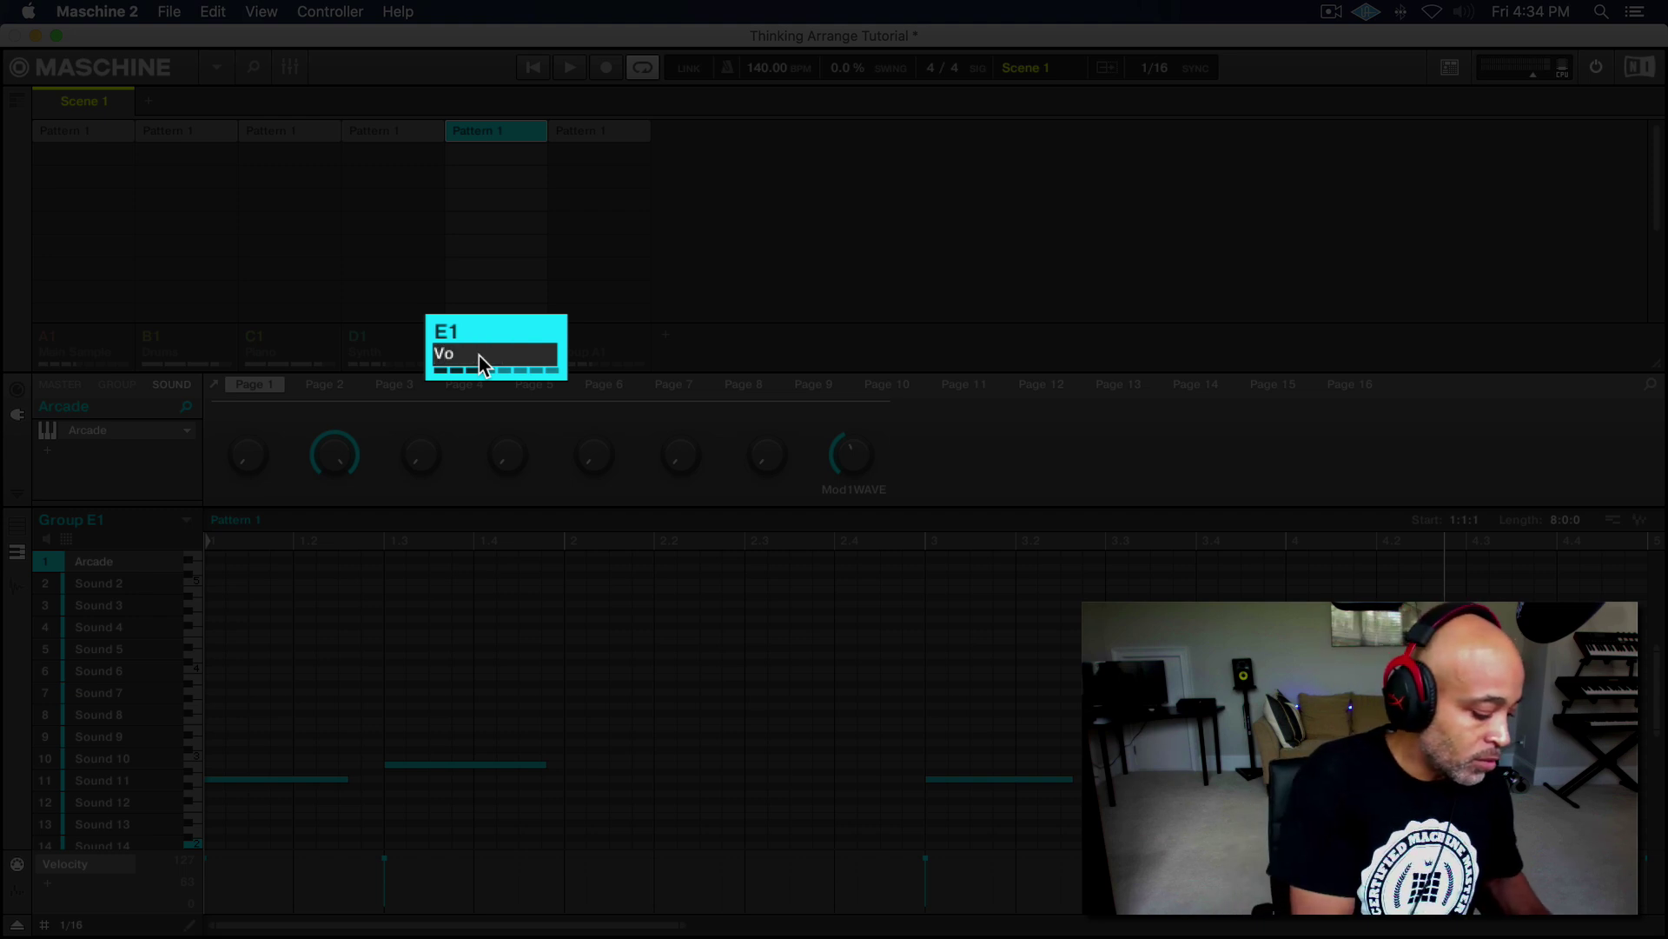
key(Return)
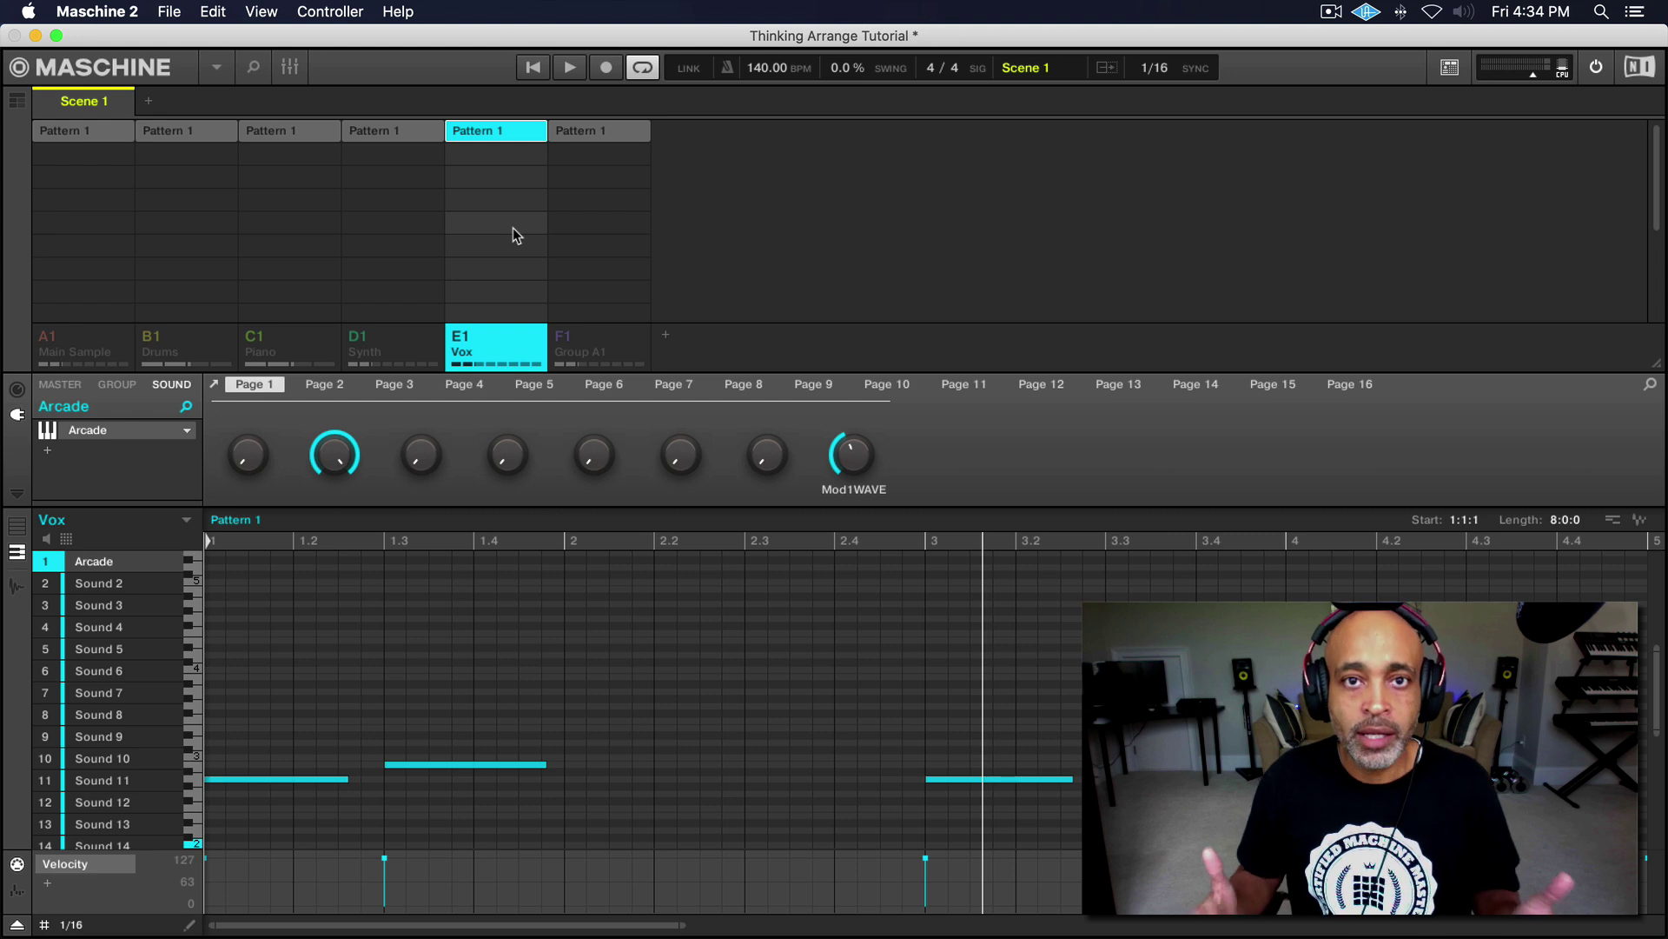
- Finish auditioning the duplicate sample group in F1 and rename it as SAmple Low pass
key(space)
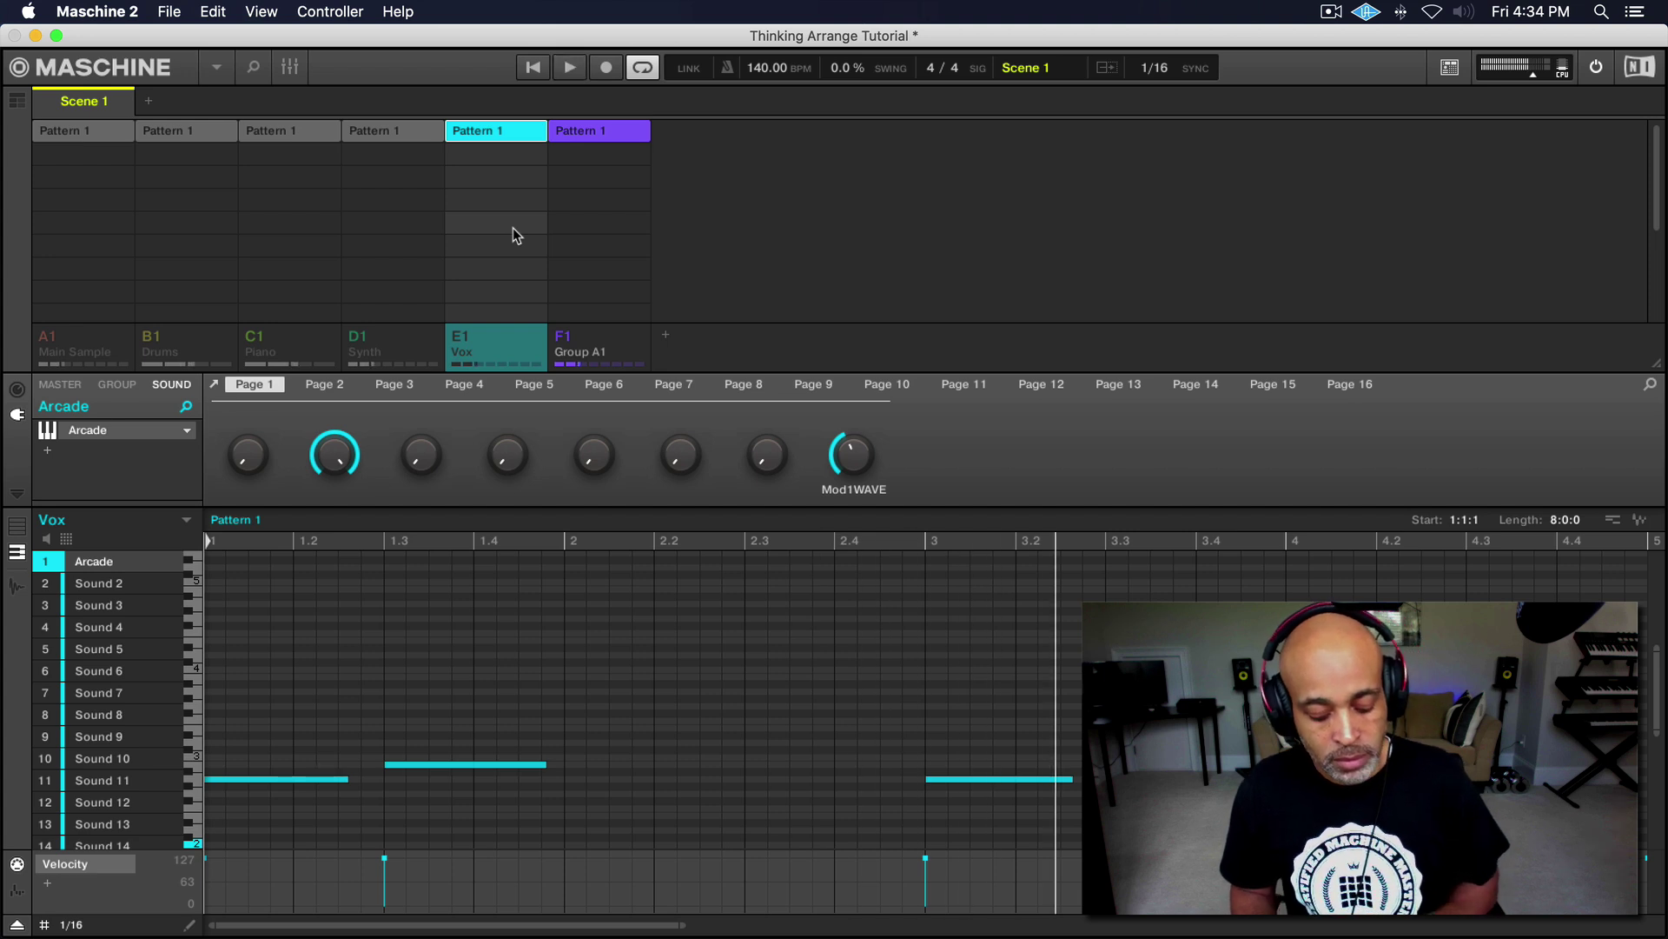
double_click(583, 359)
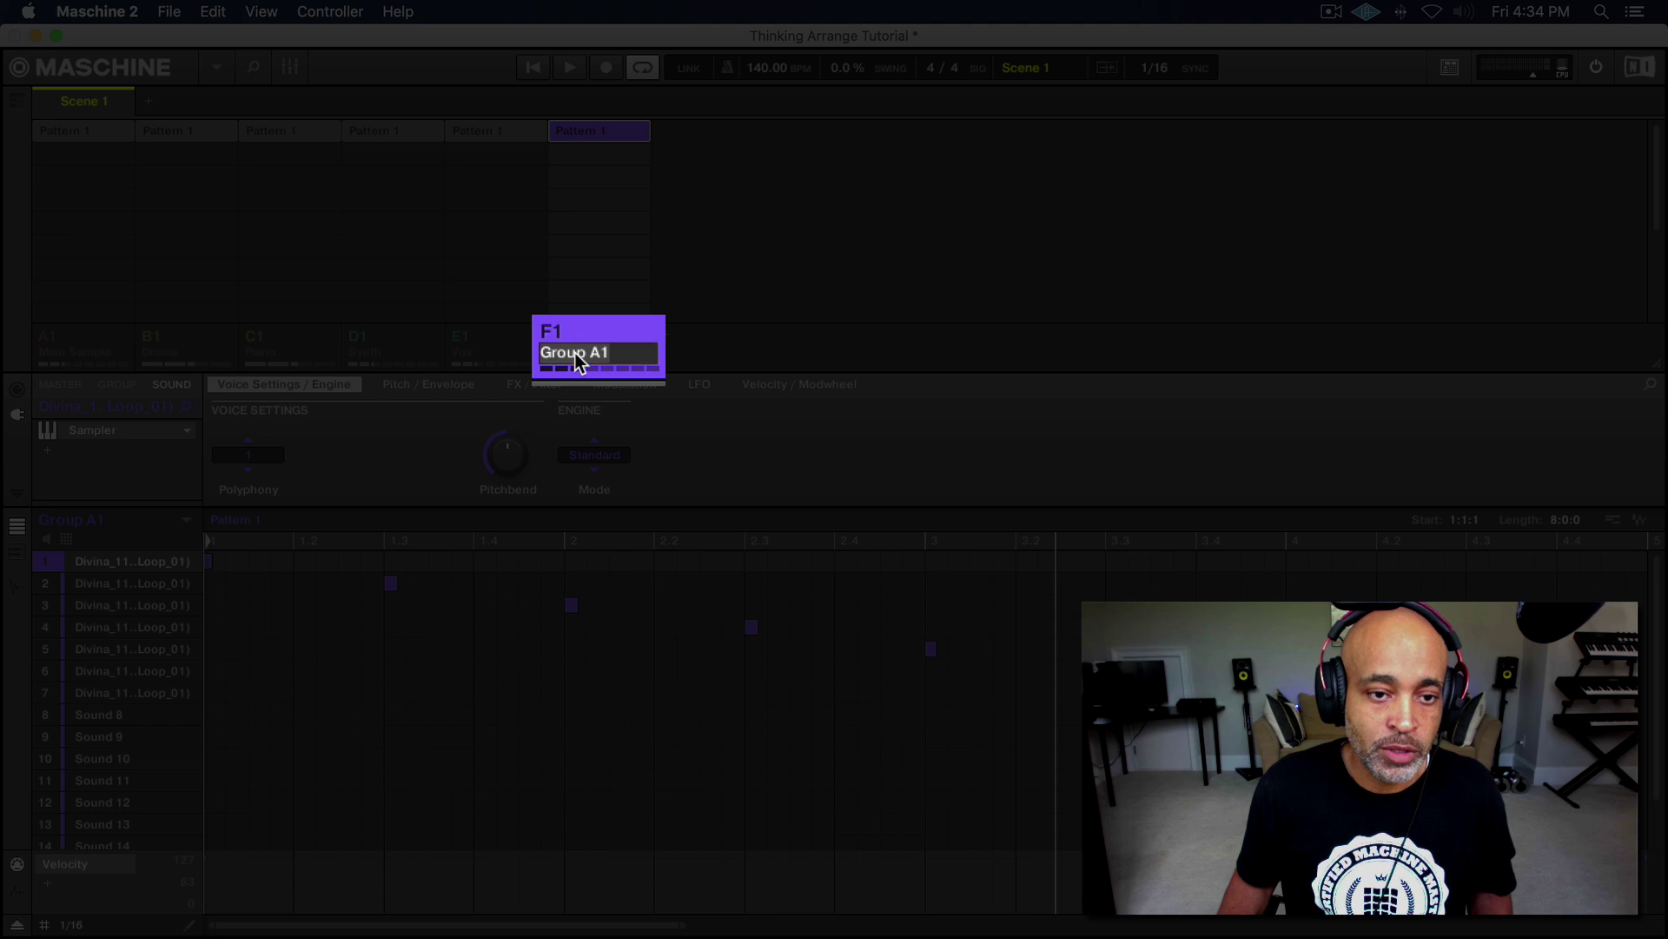
text(SA)
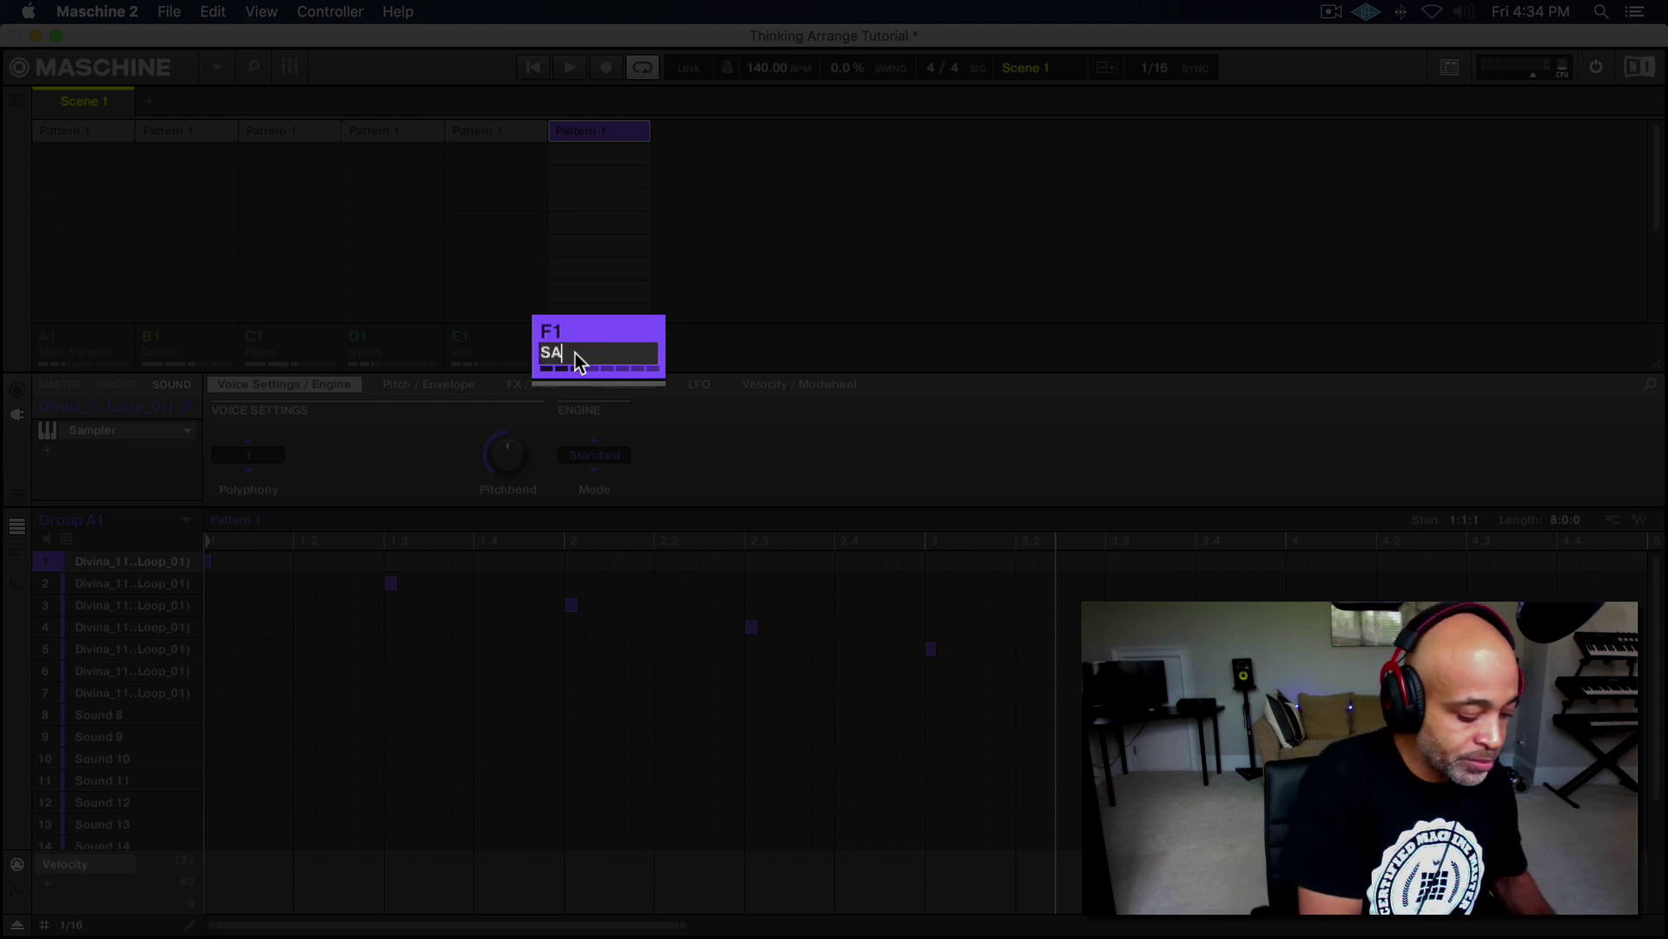
text(mple Lopa)
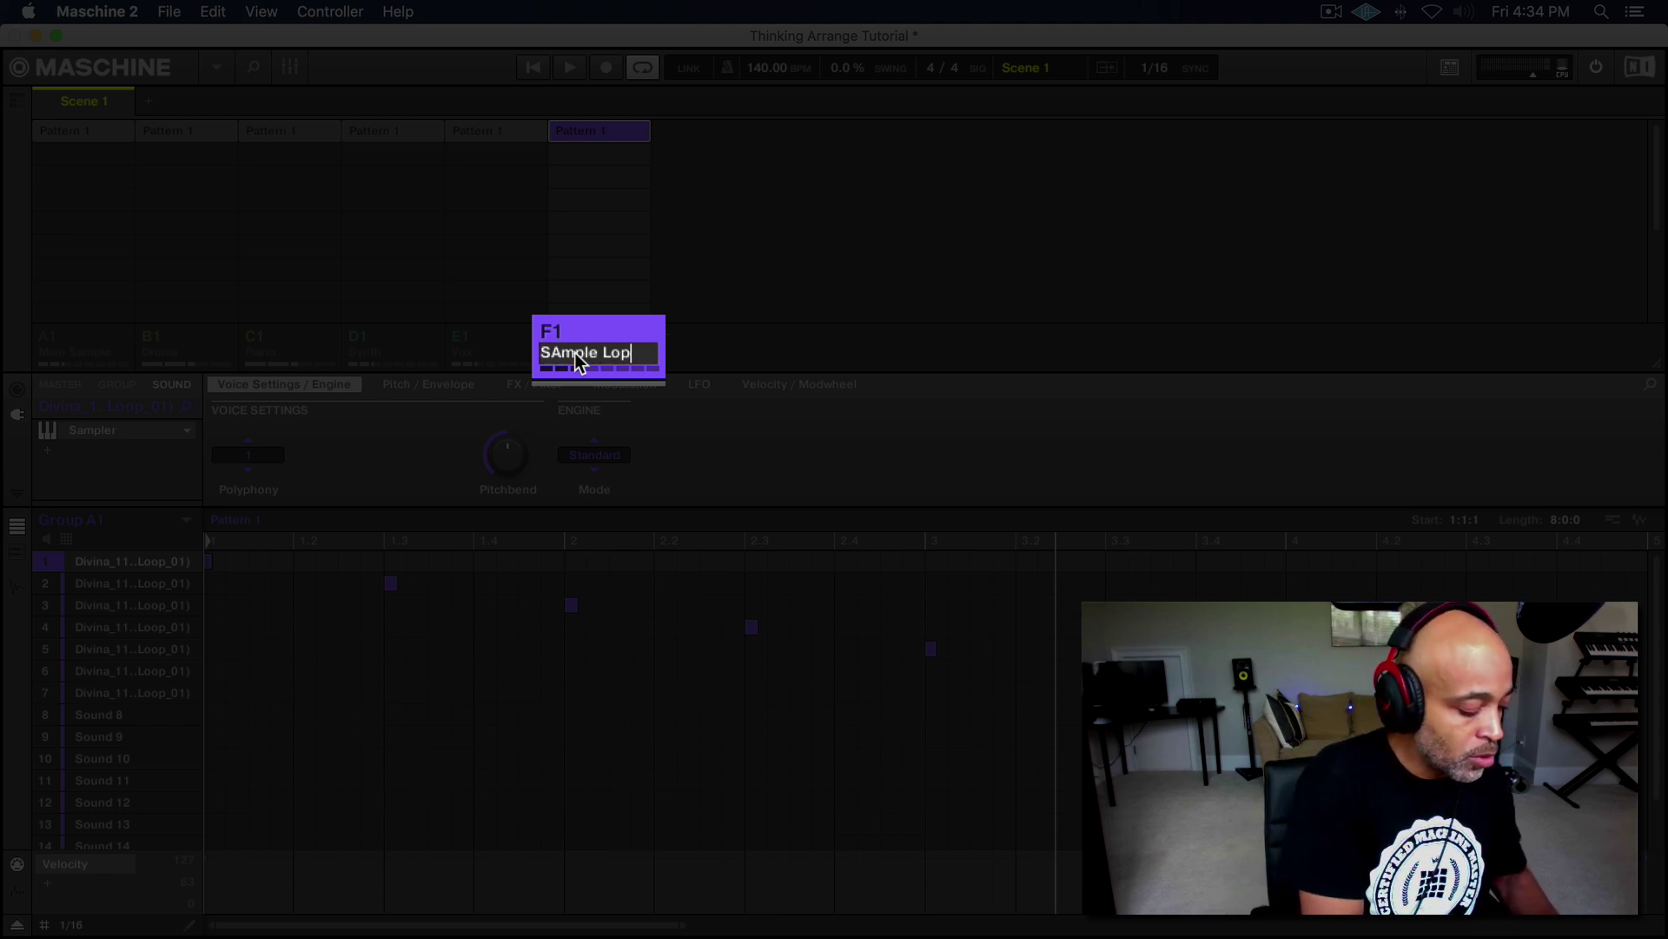
key(BackSpace)
key(BackSpace)
text(w)
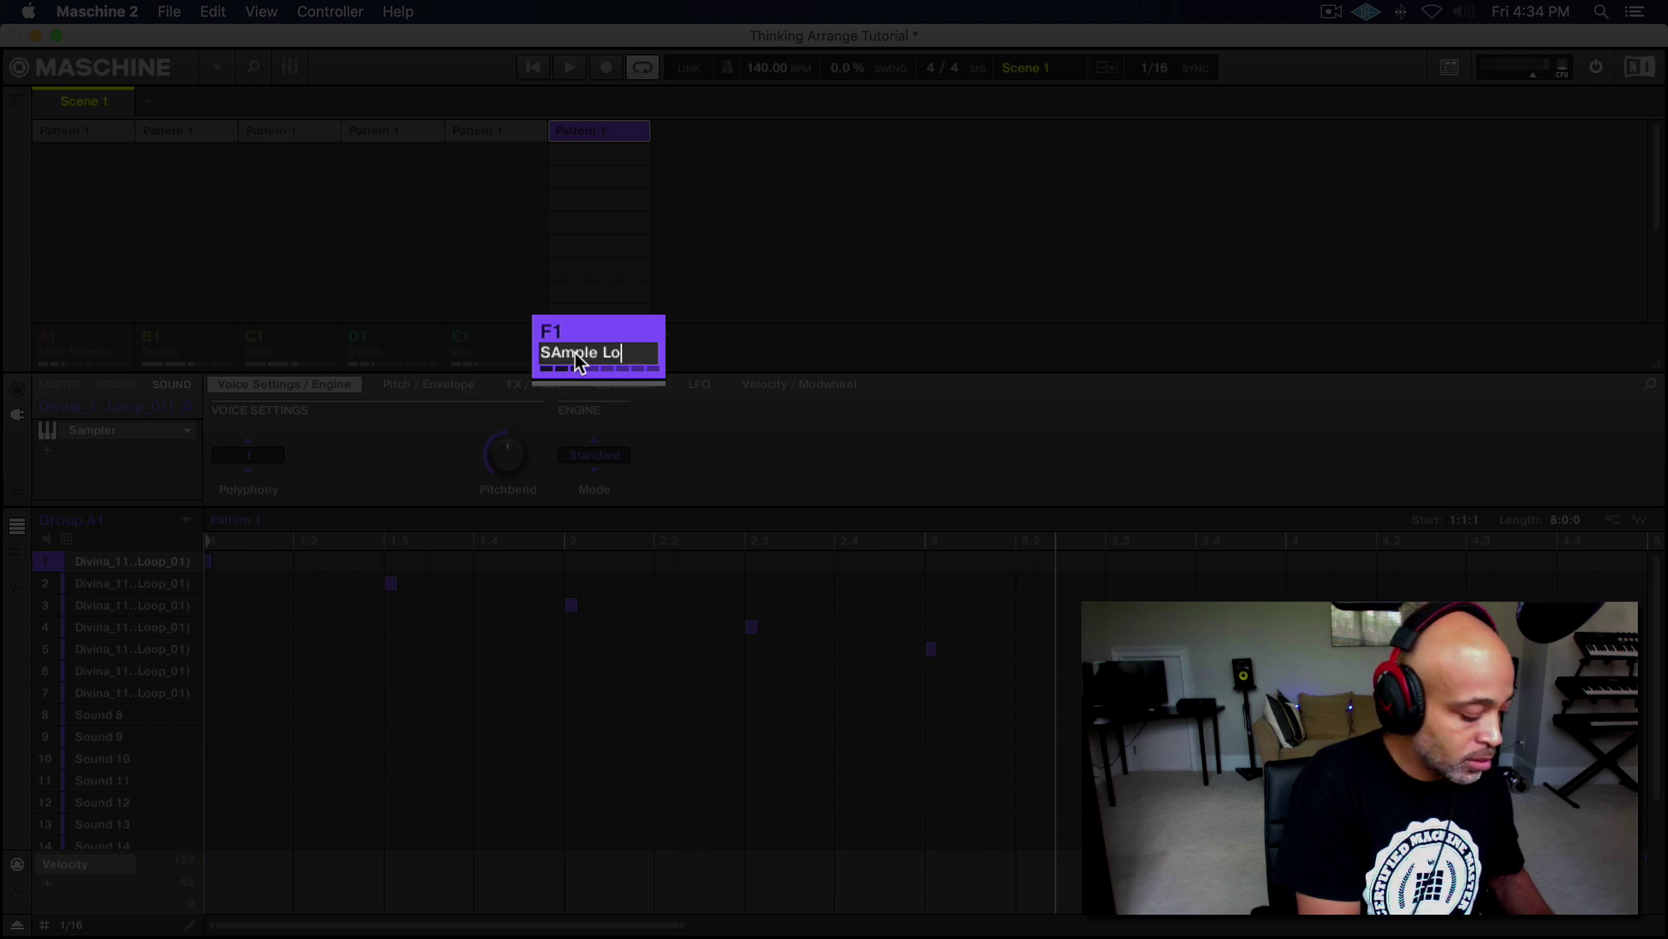
text( pass)
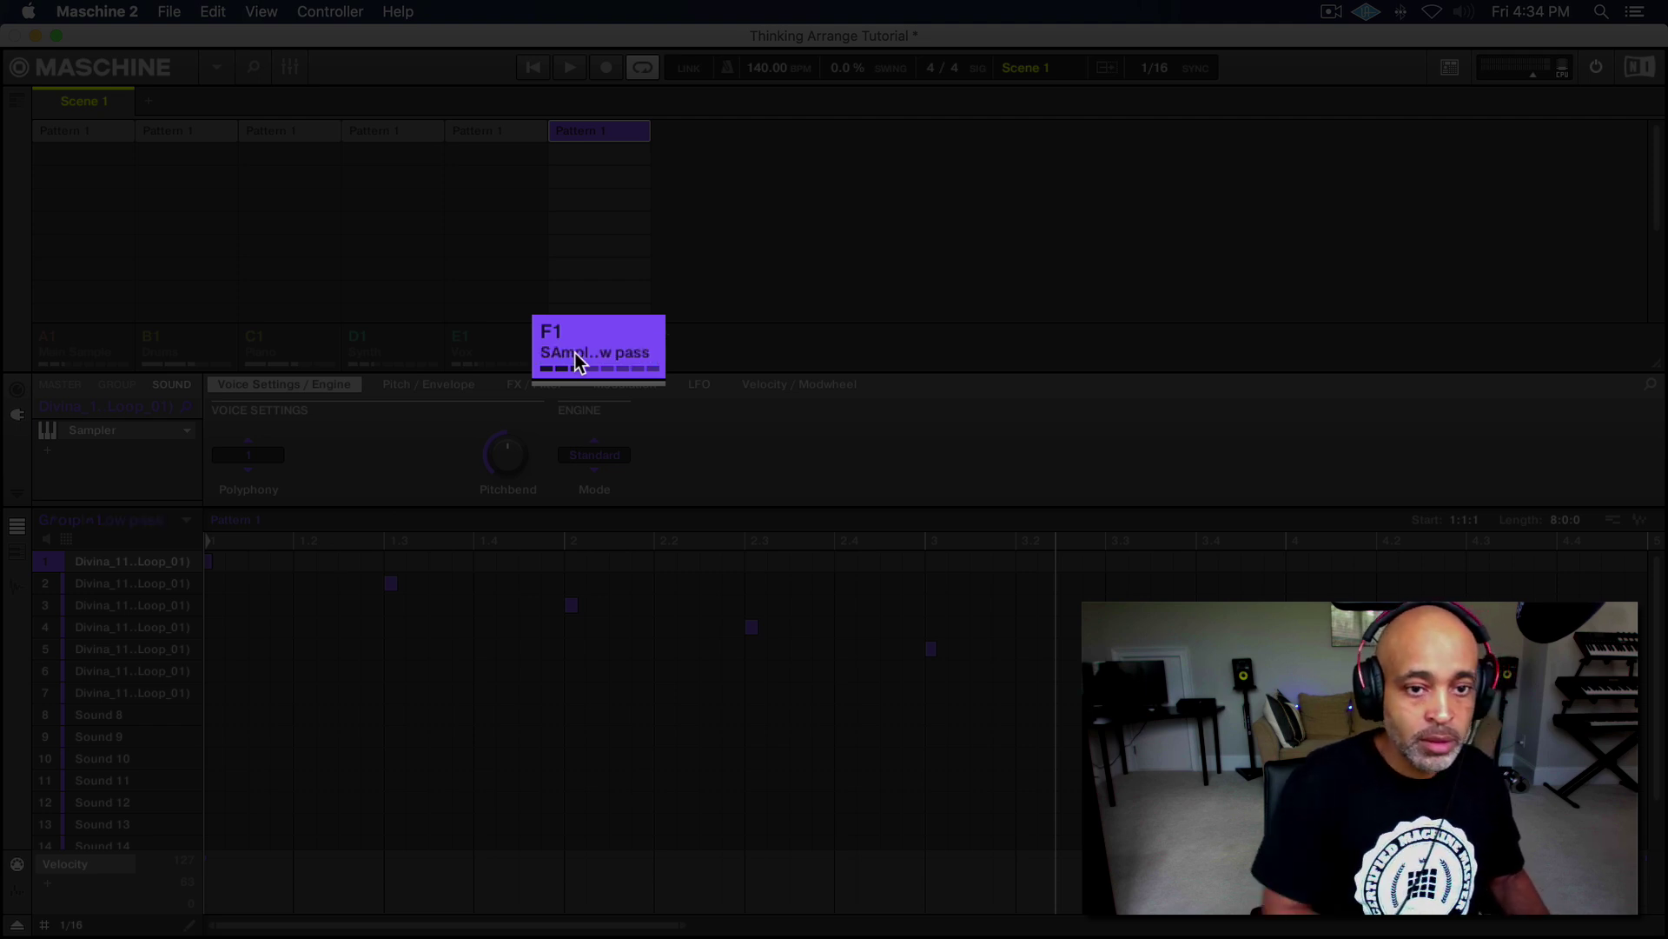
key(Return)
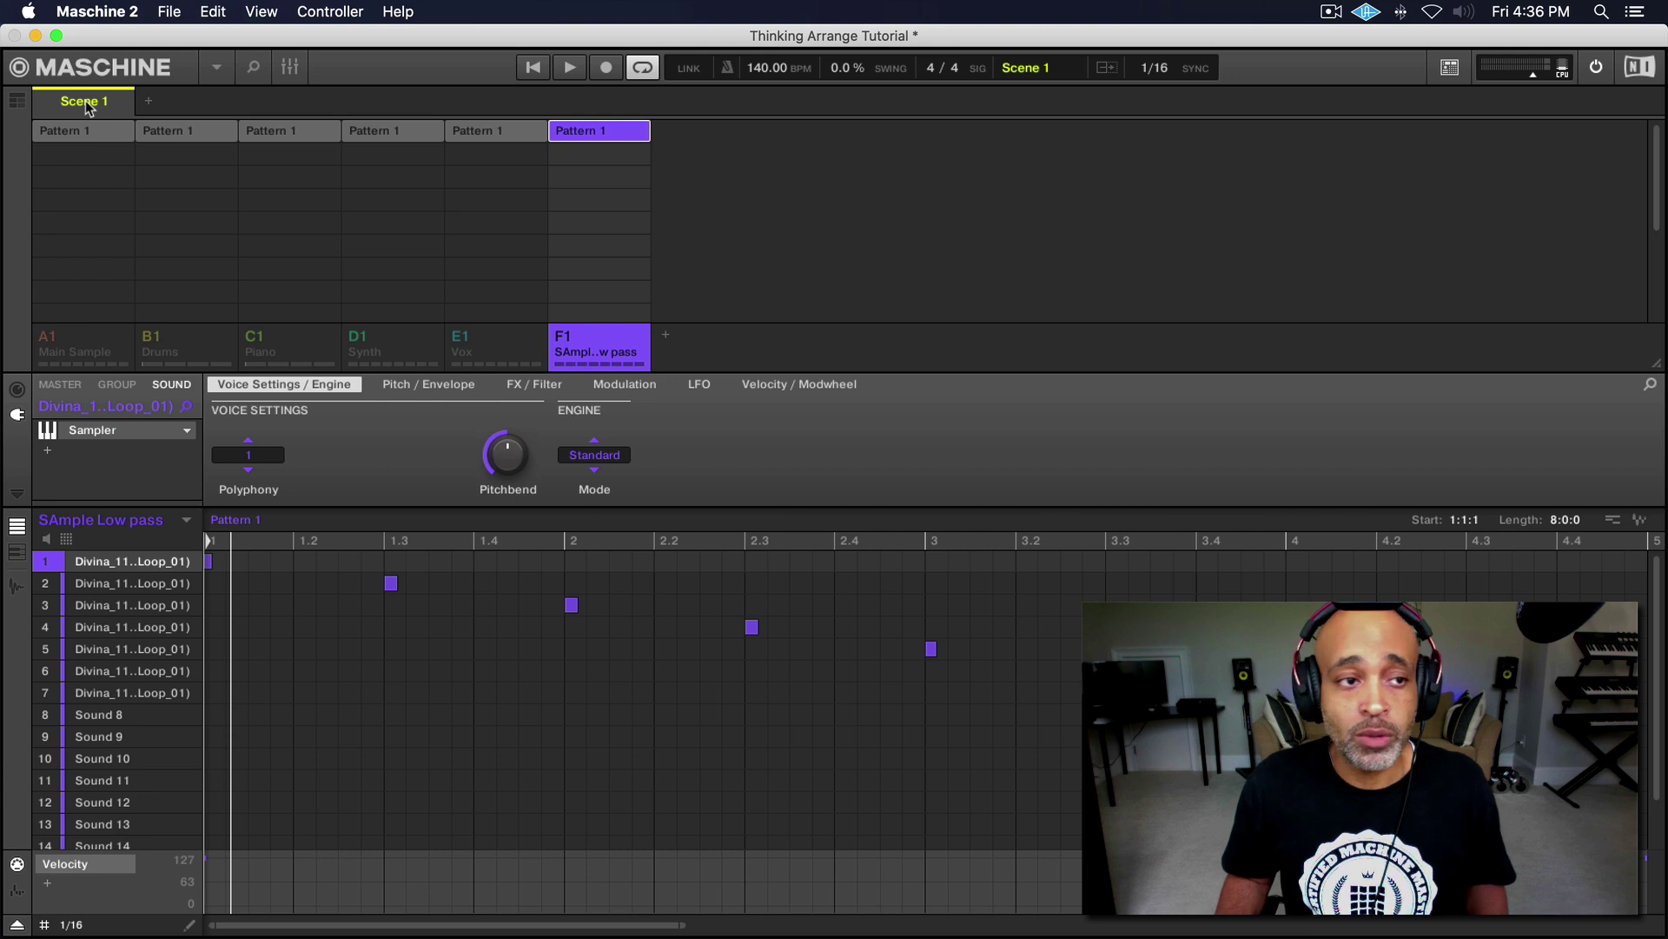
- Rename Scene 1 as Intro, then stop playback and select Pattern 1 of the Drums group
double_click(84, 102)
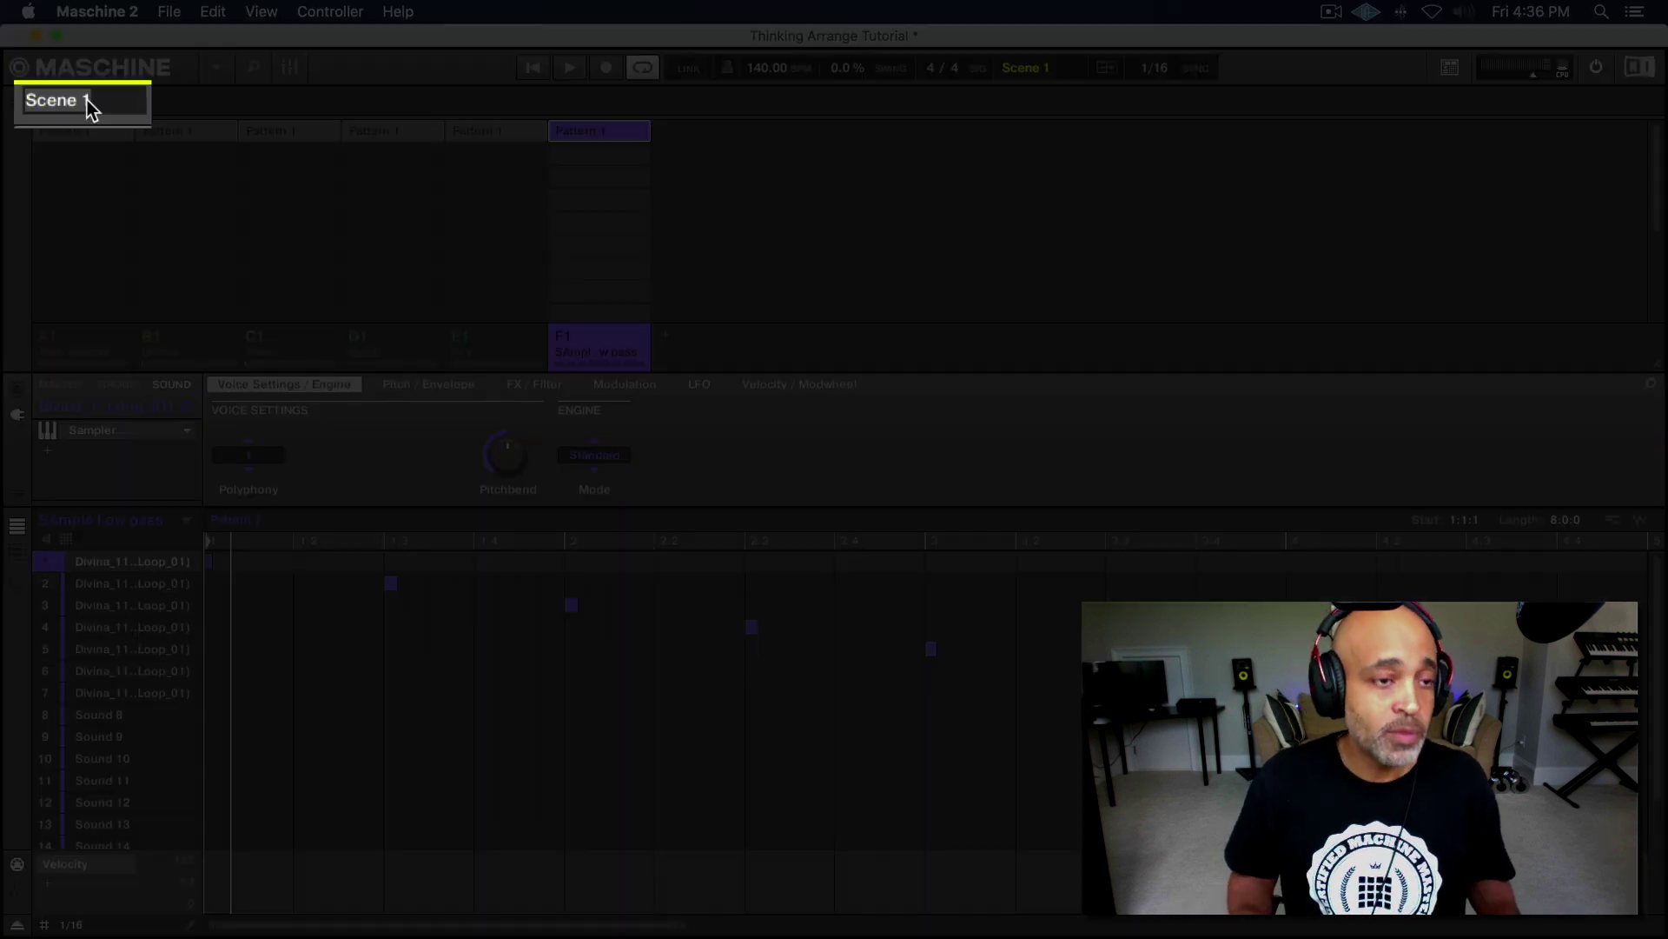
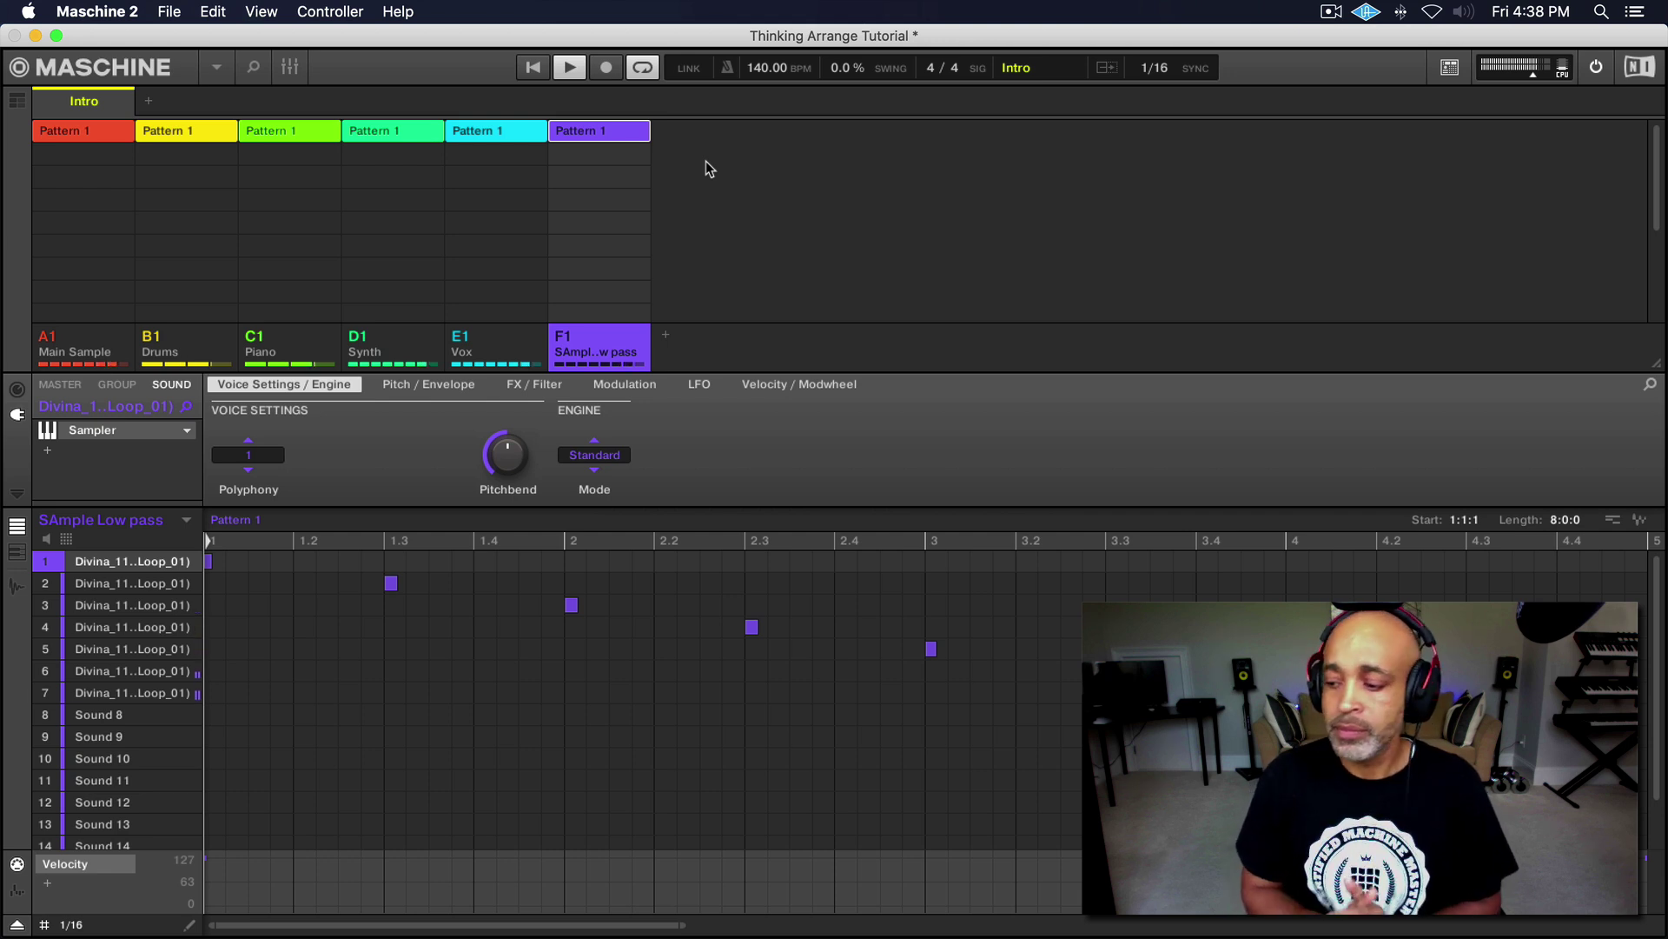
key(space)
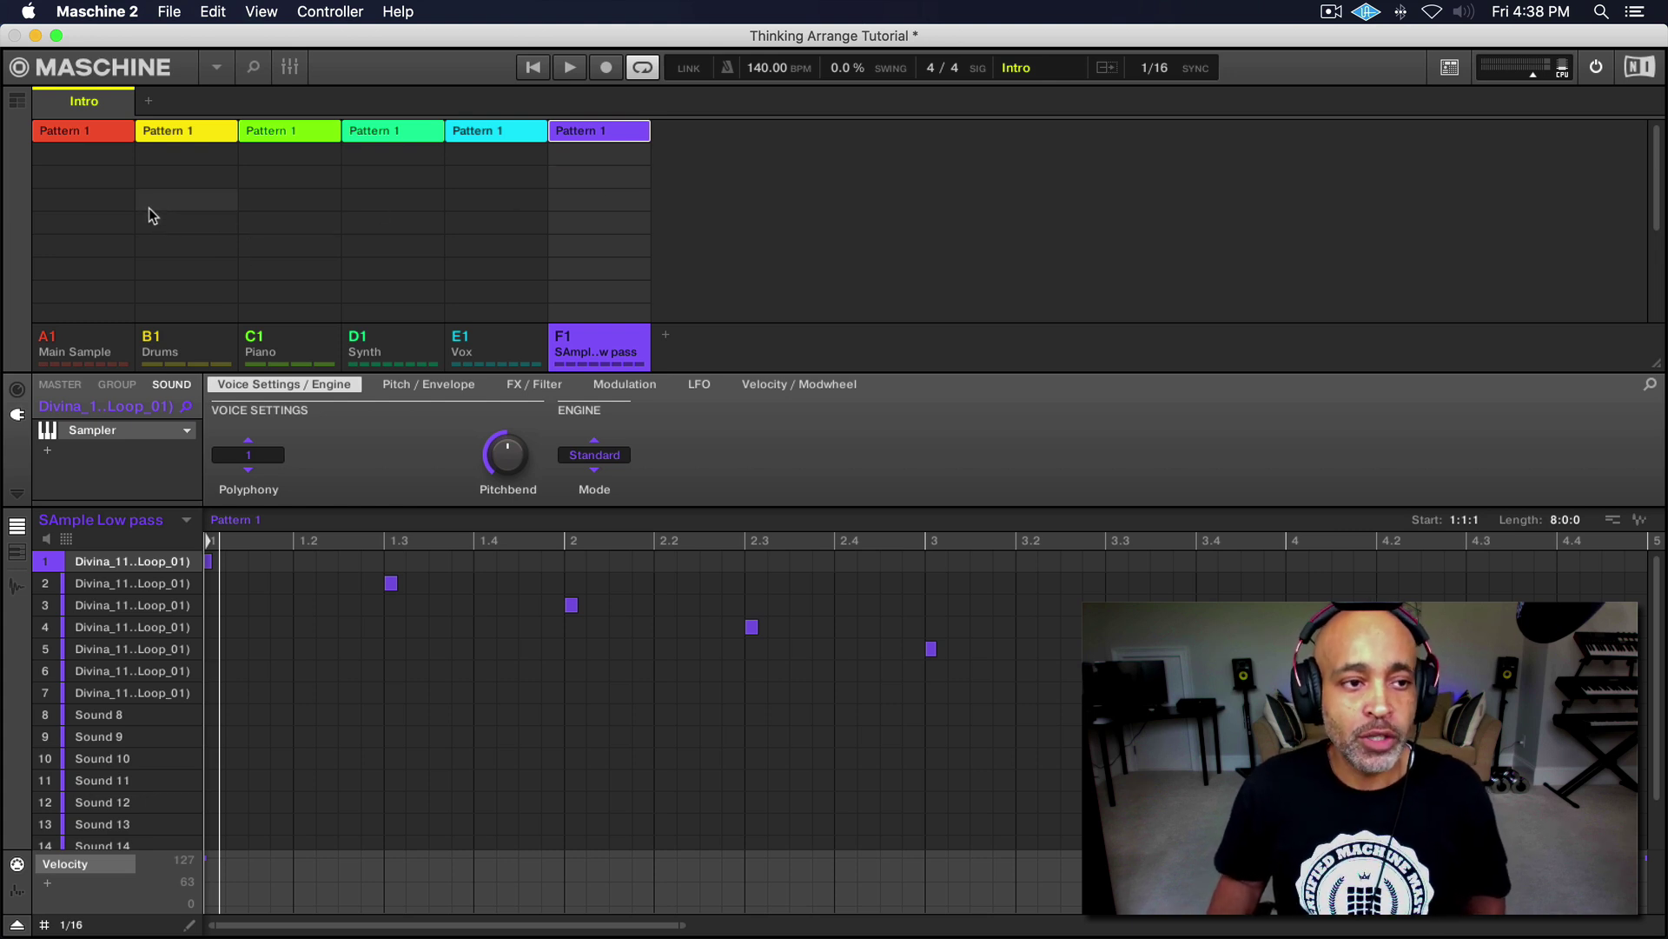
click(185, 132)
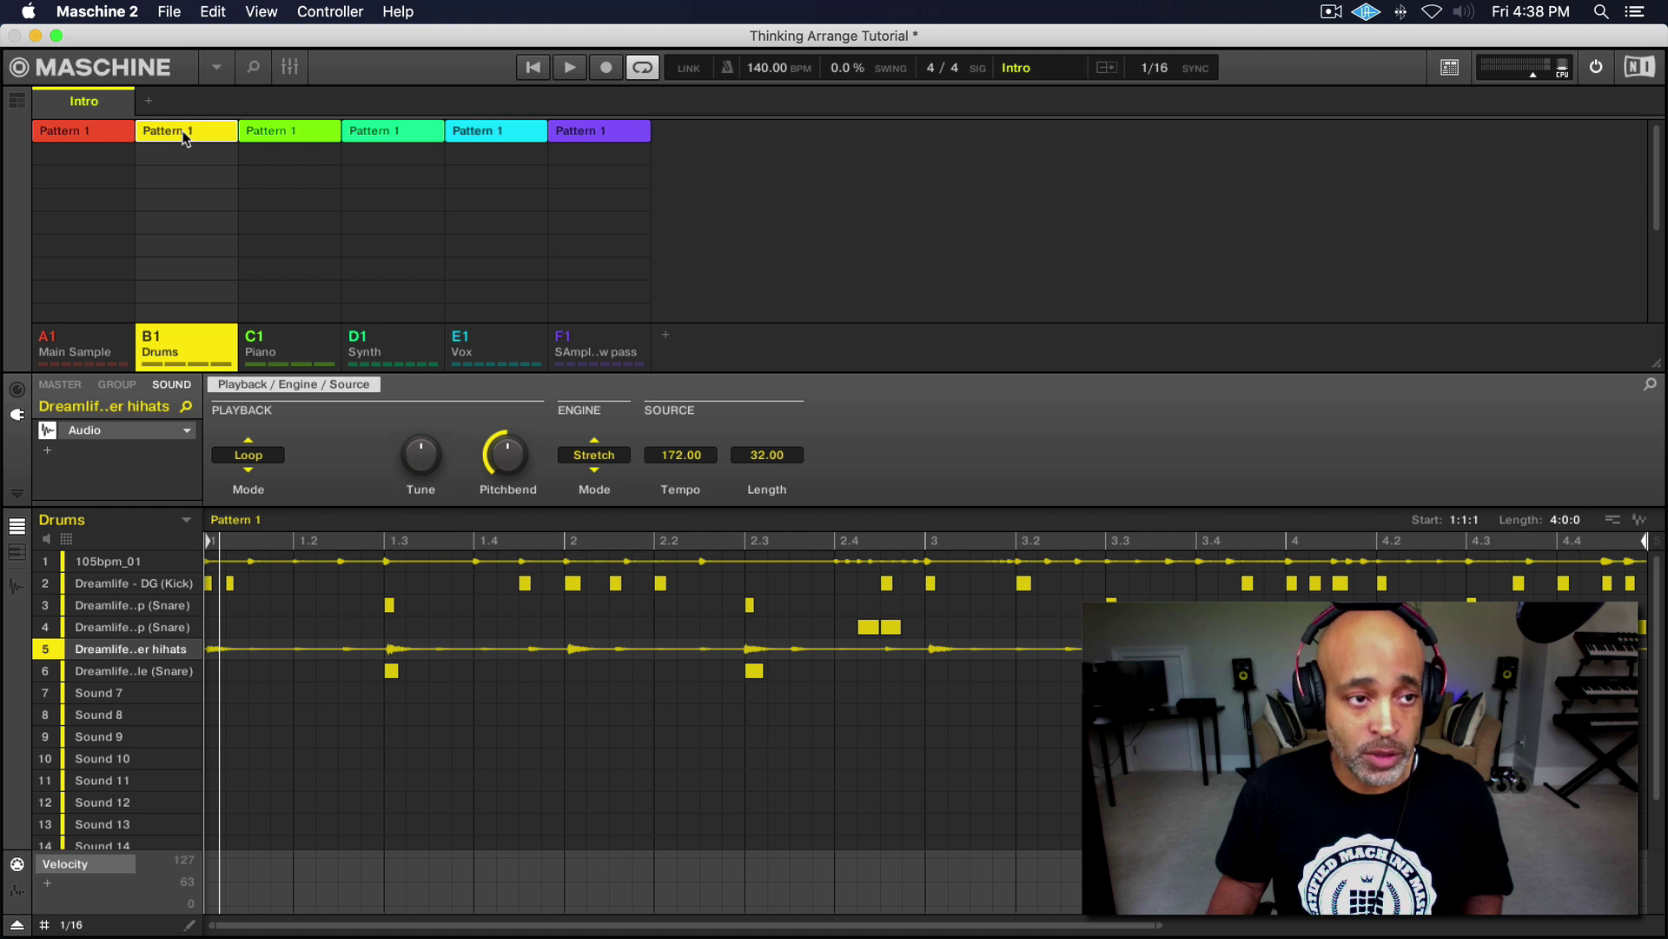
- Take the Drums, Vox and SAmple Low pass patterns out of the Intro scene and audition the remaining groups
click(185, 132)
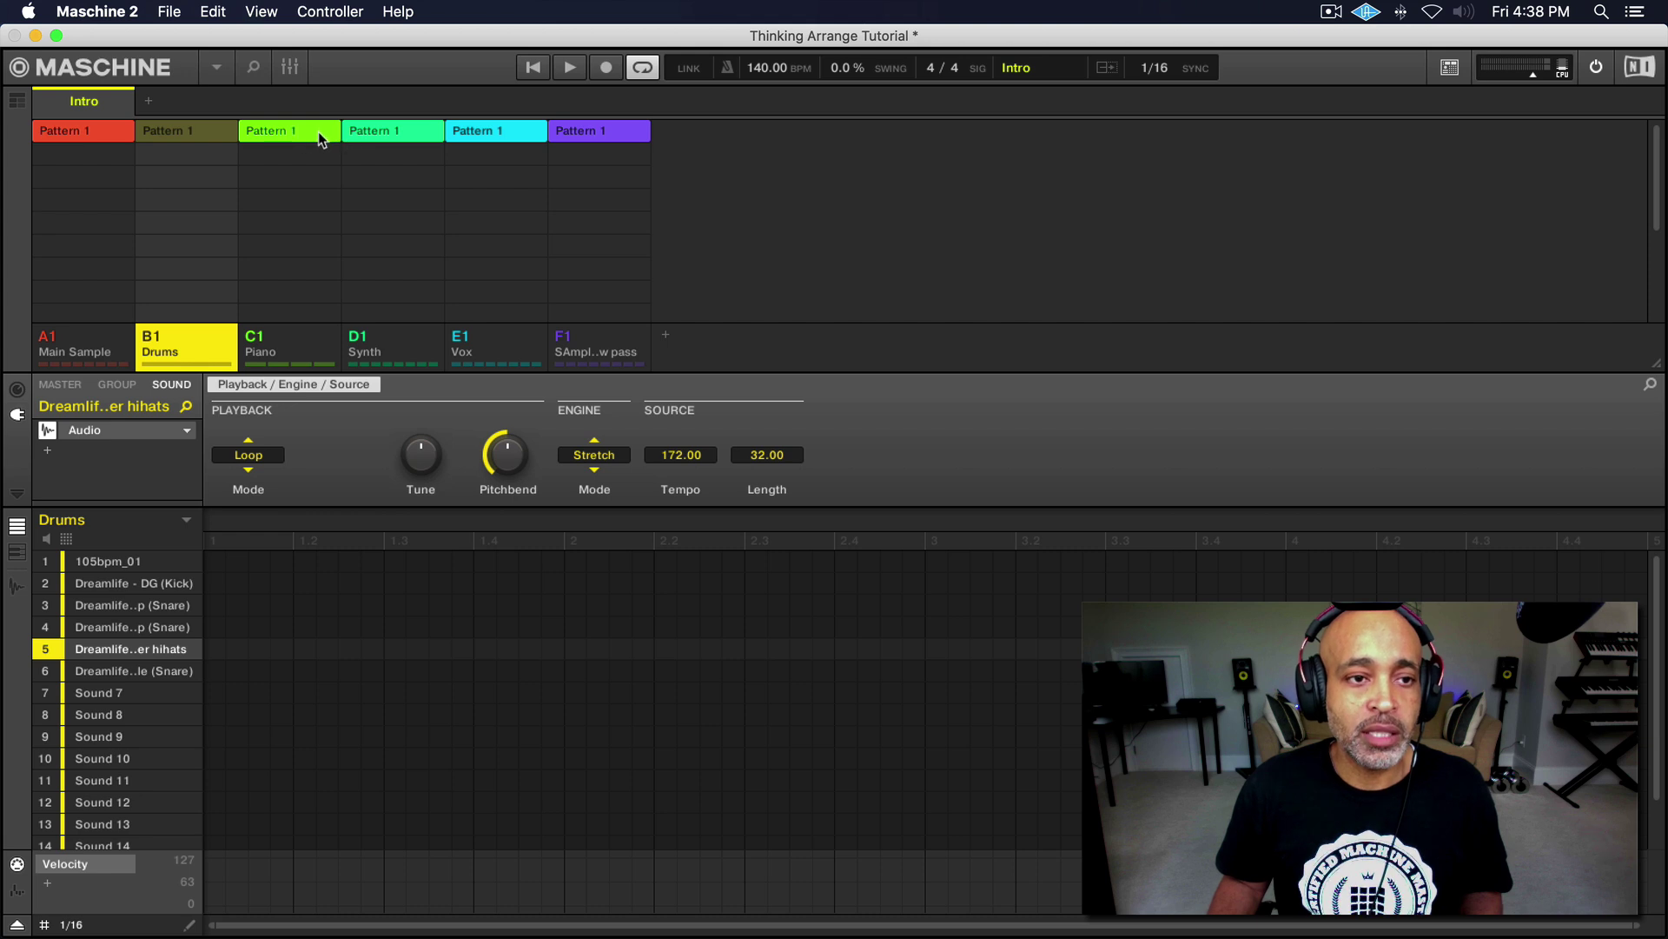
click(492, 132)
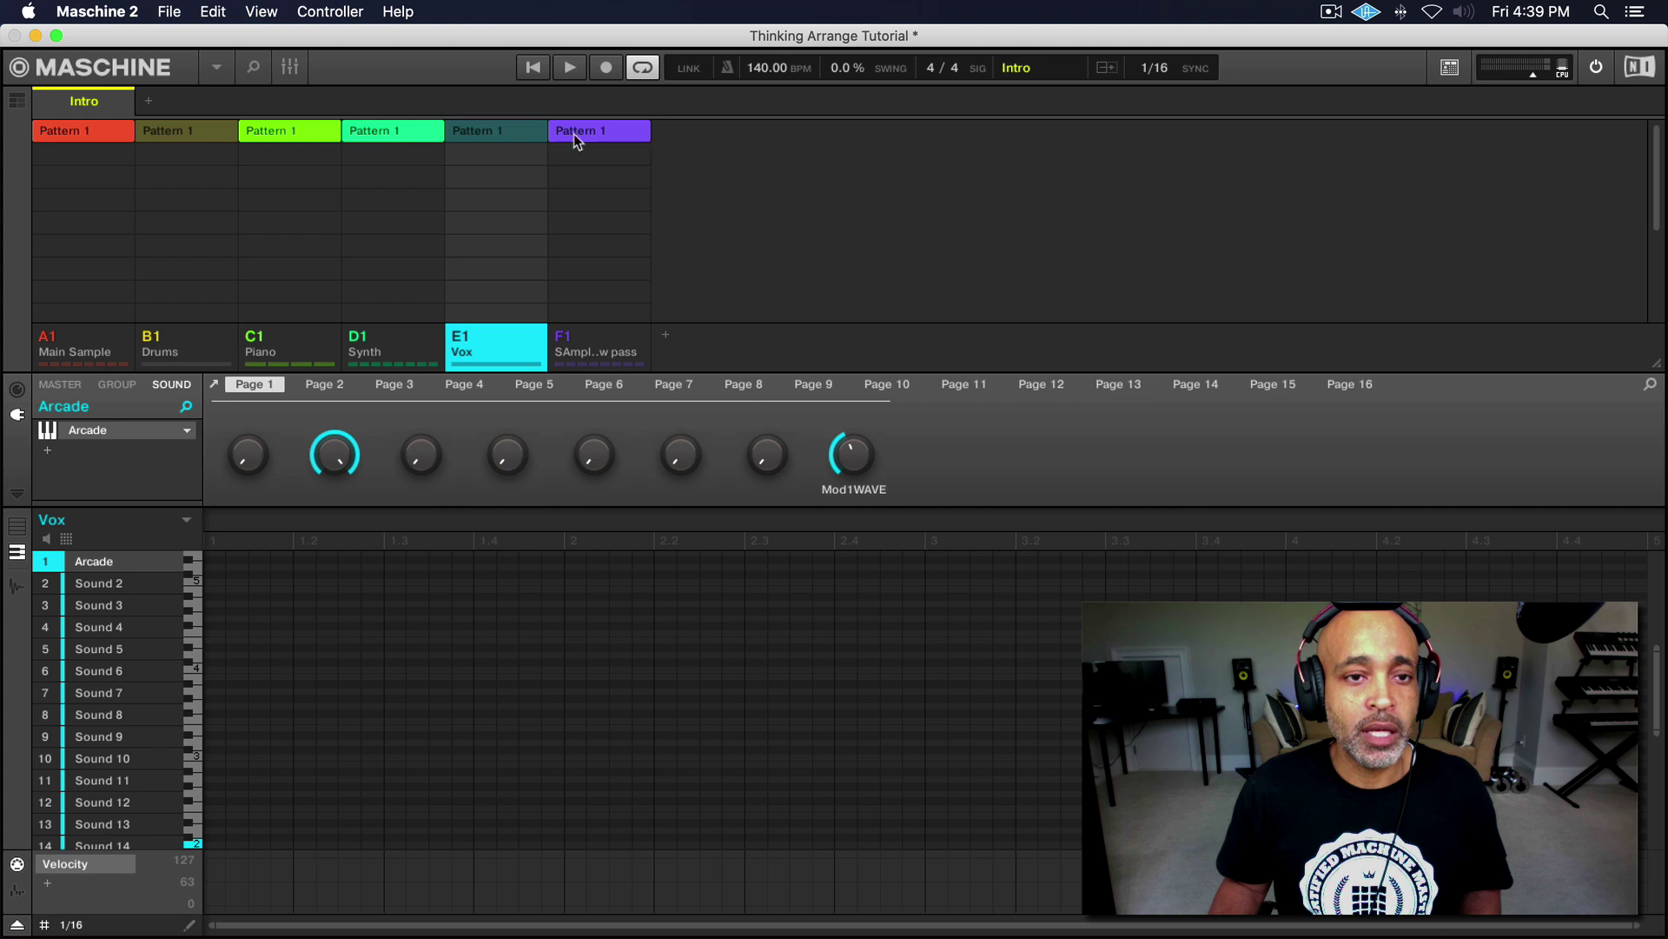
click(603, 130)
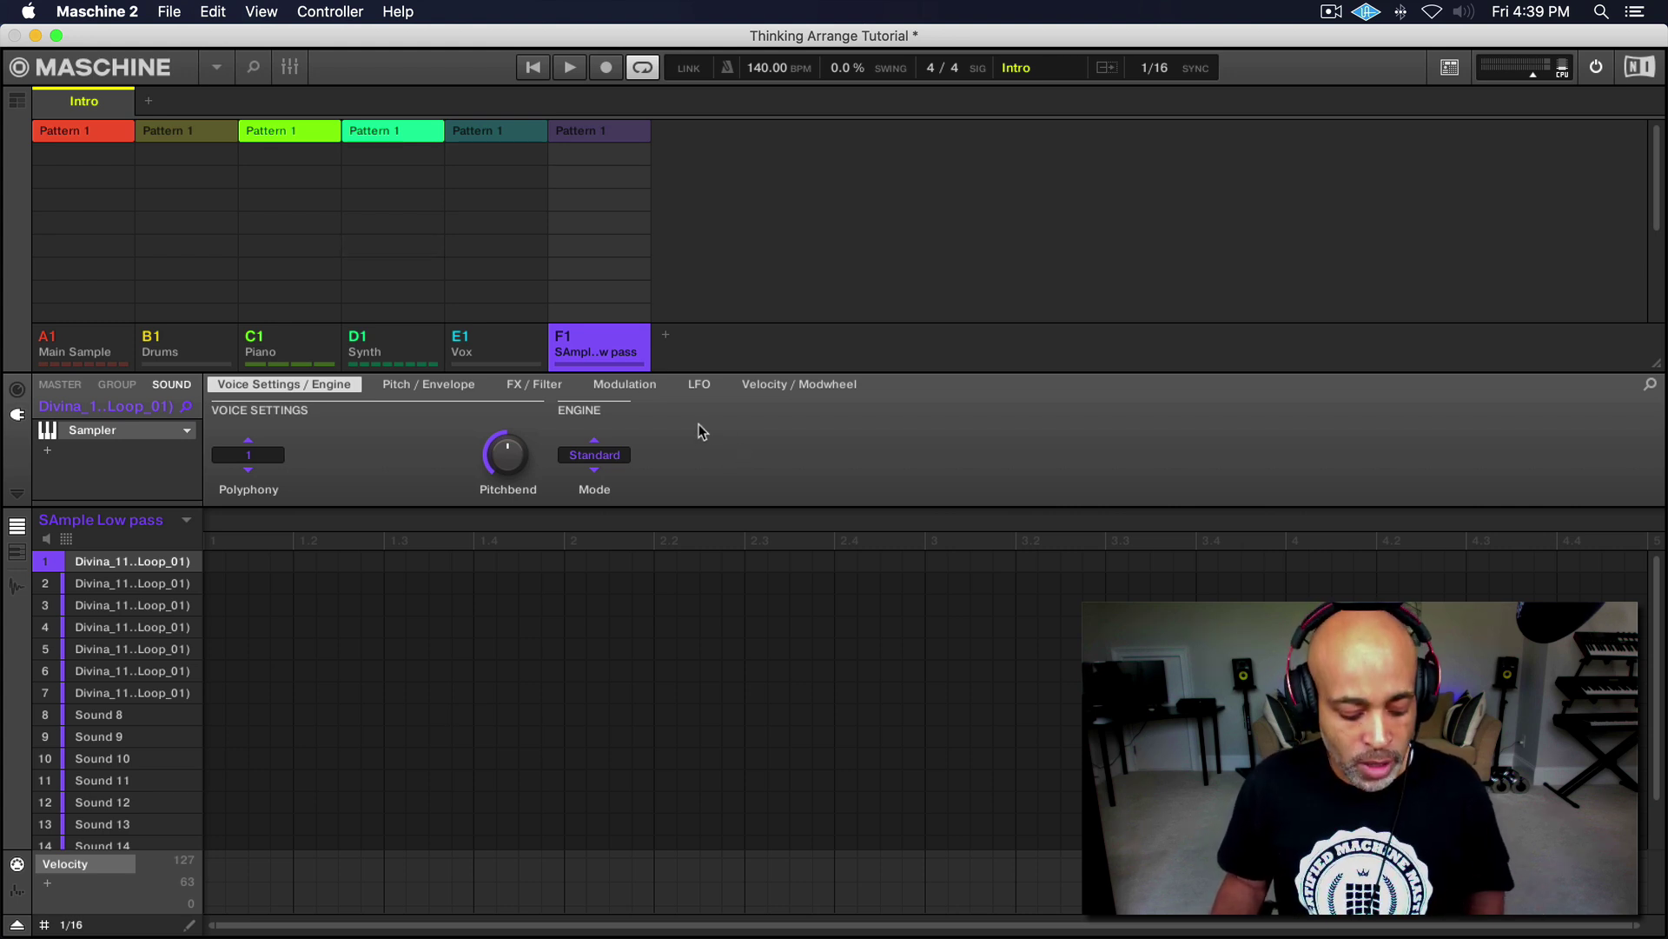
key(space)
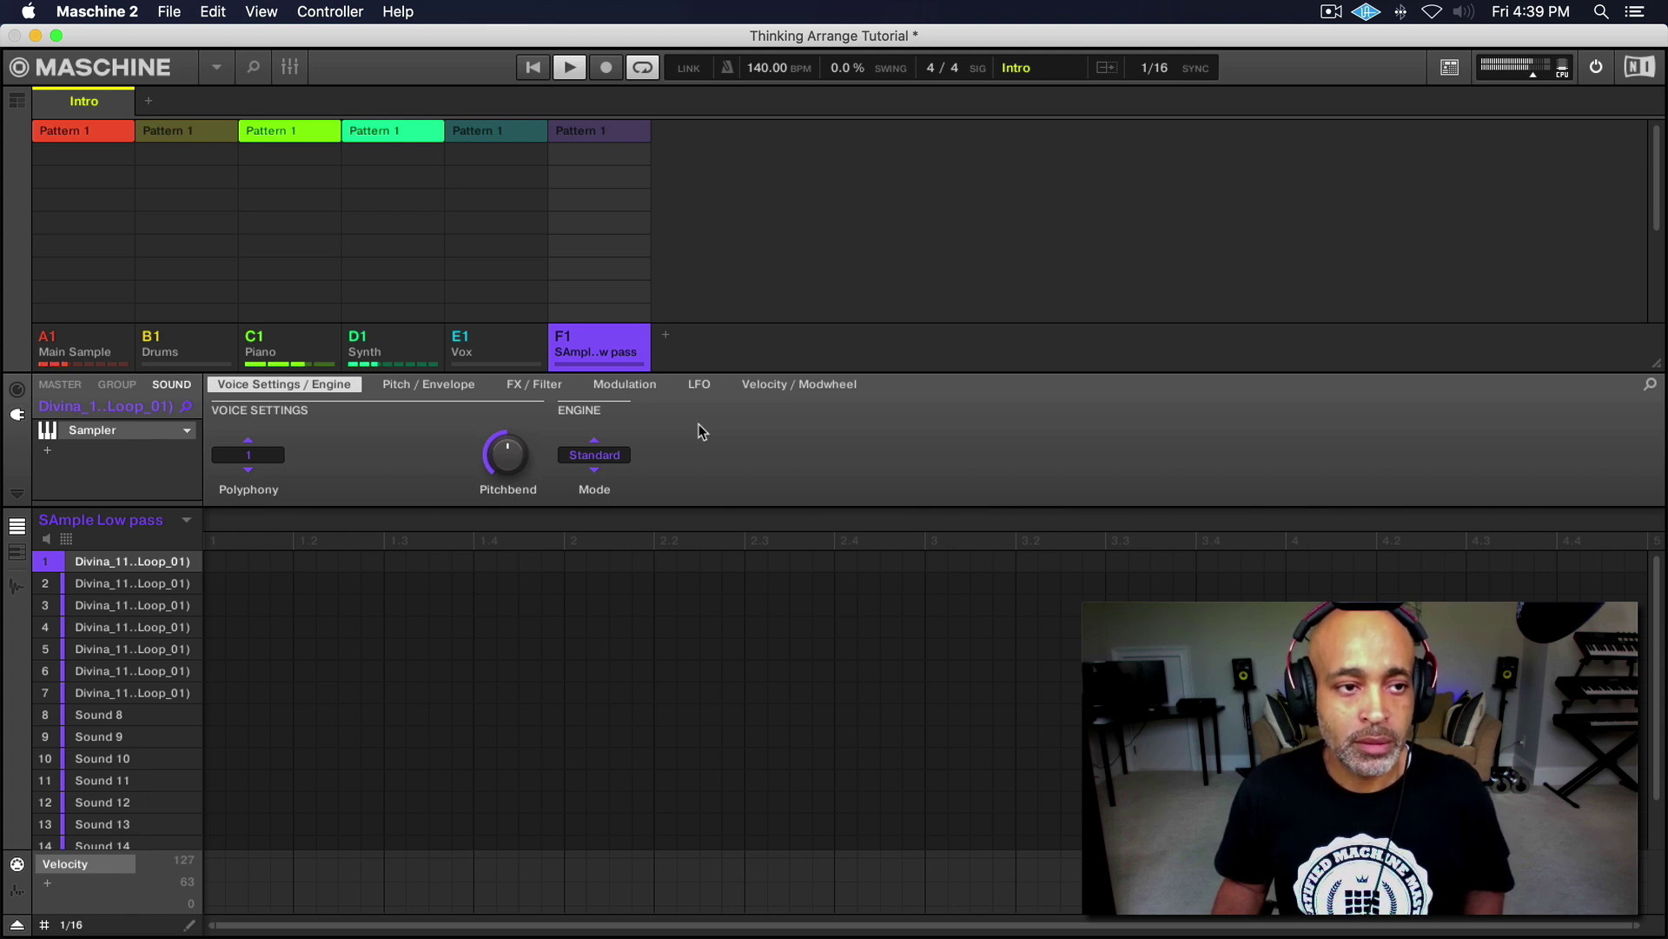
key(space)
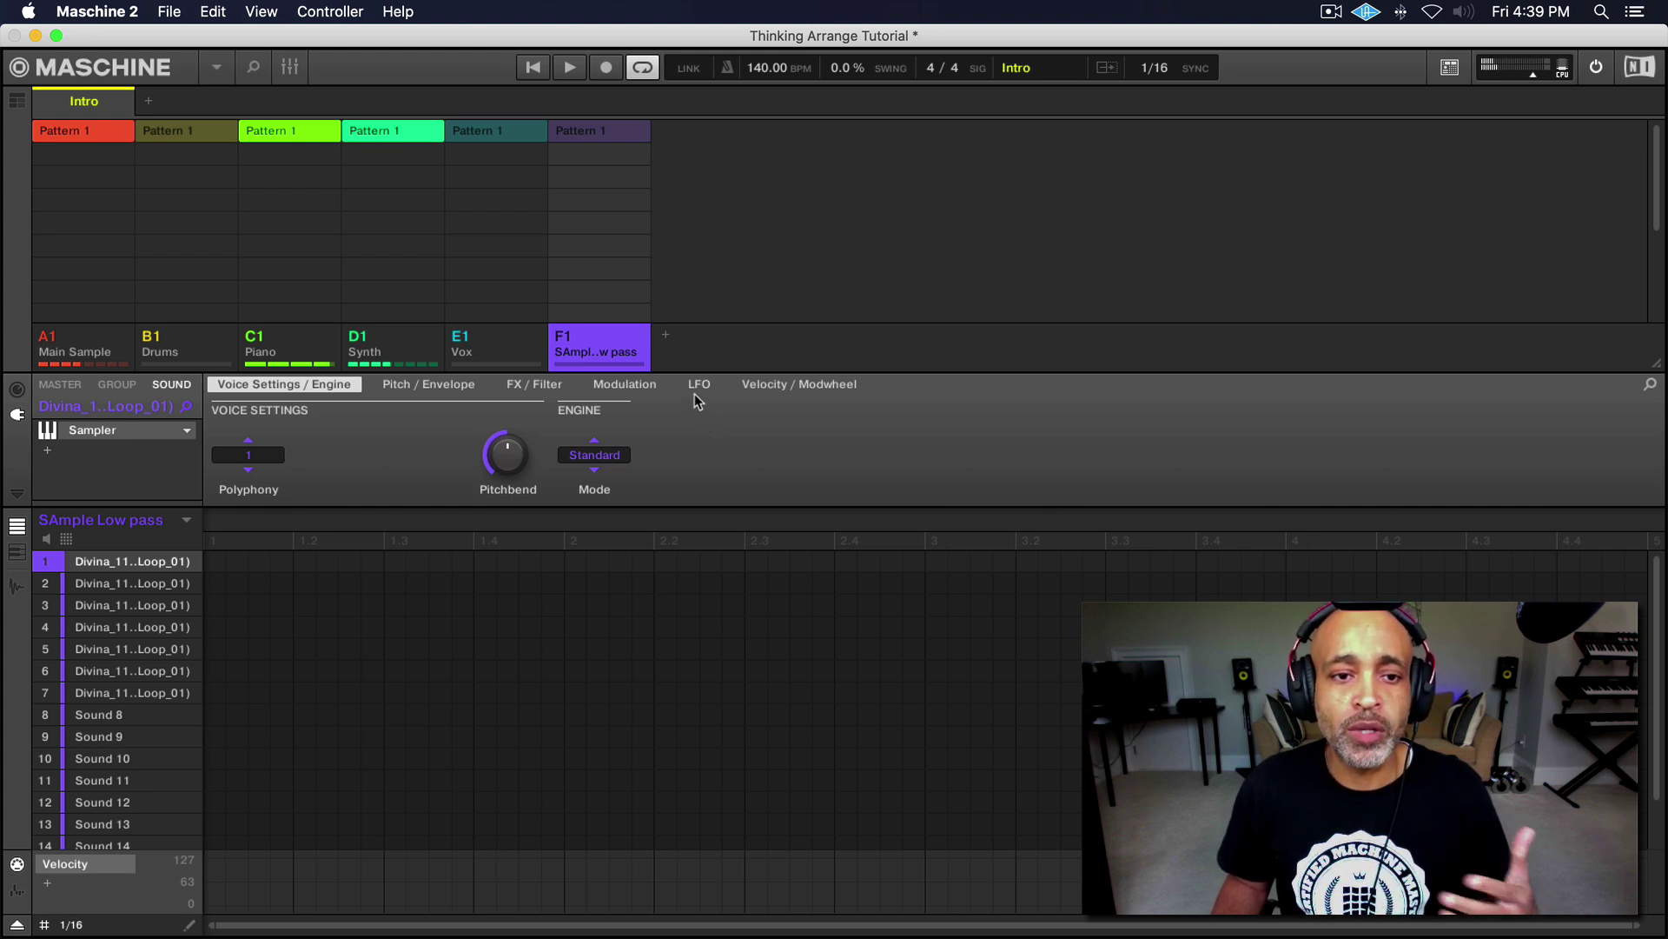
- Bring Pattern 1 of the SAmple Low pass group back into the Intro scene and play it
click(586, 132)
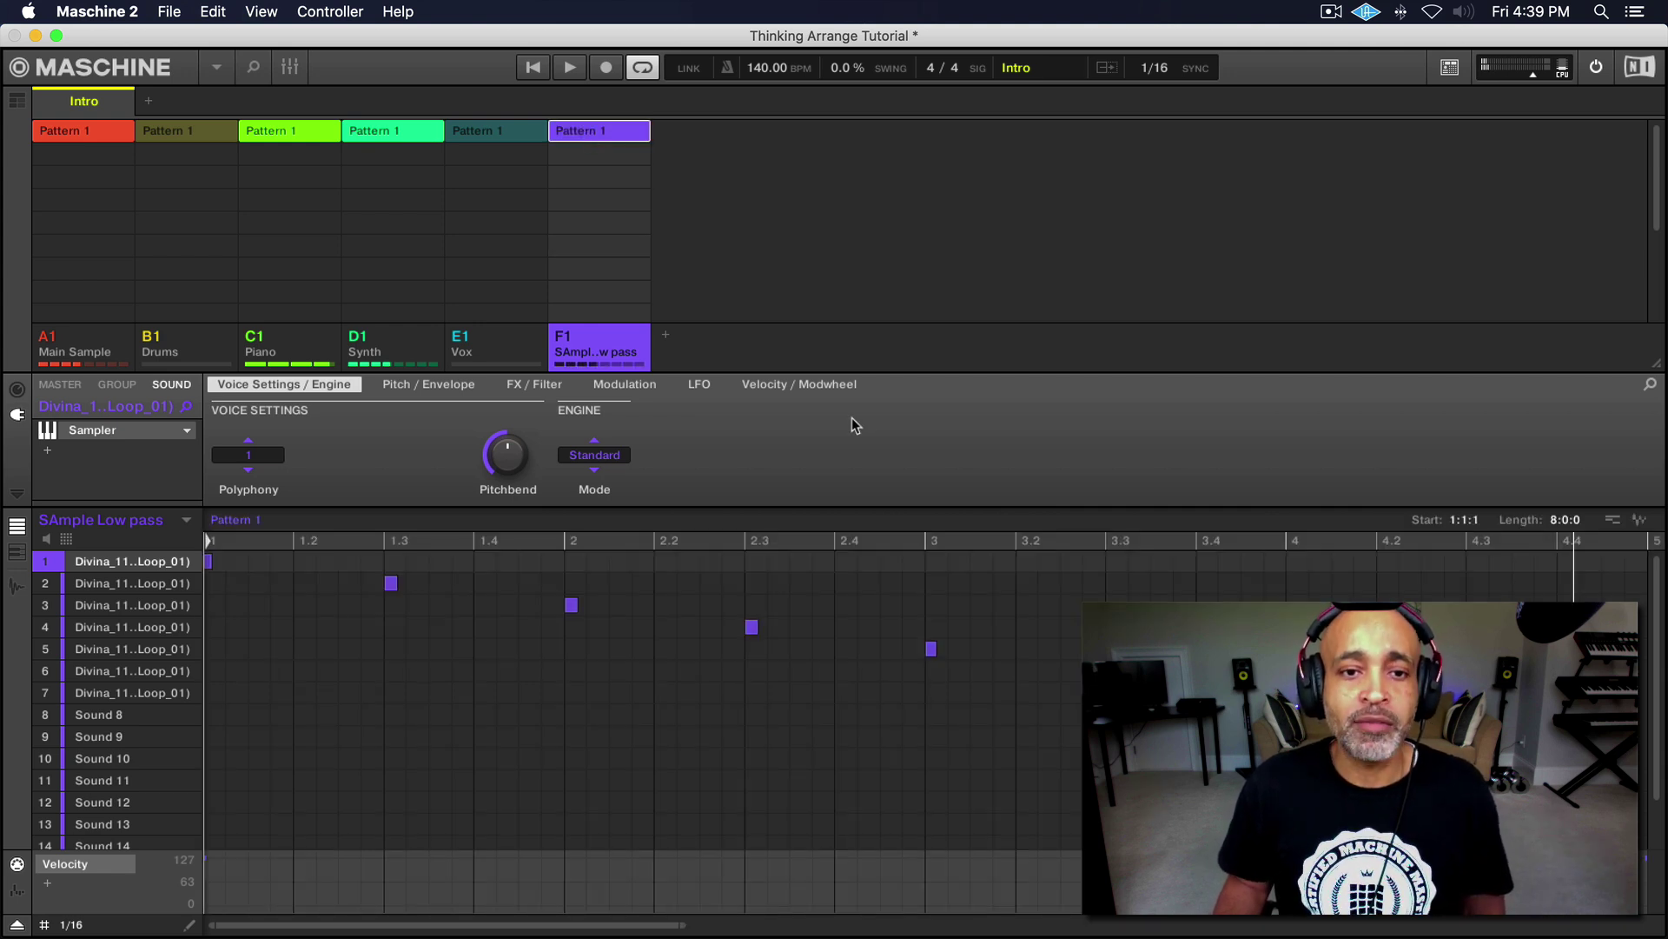
key(space)
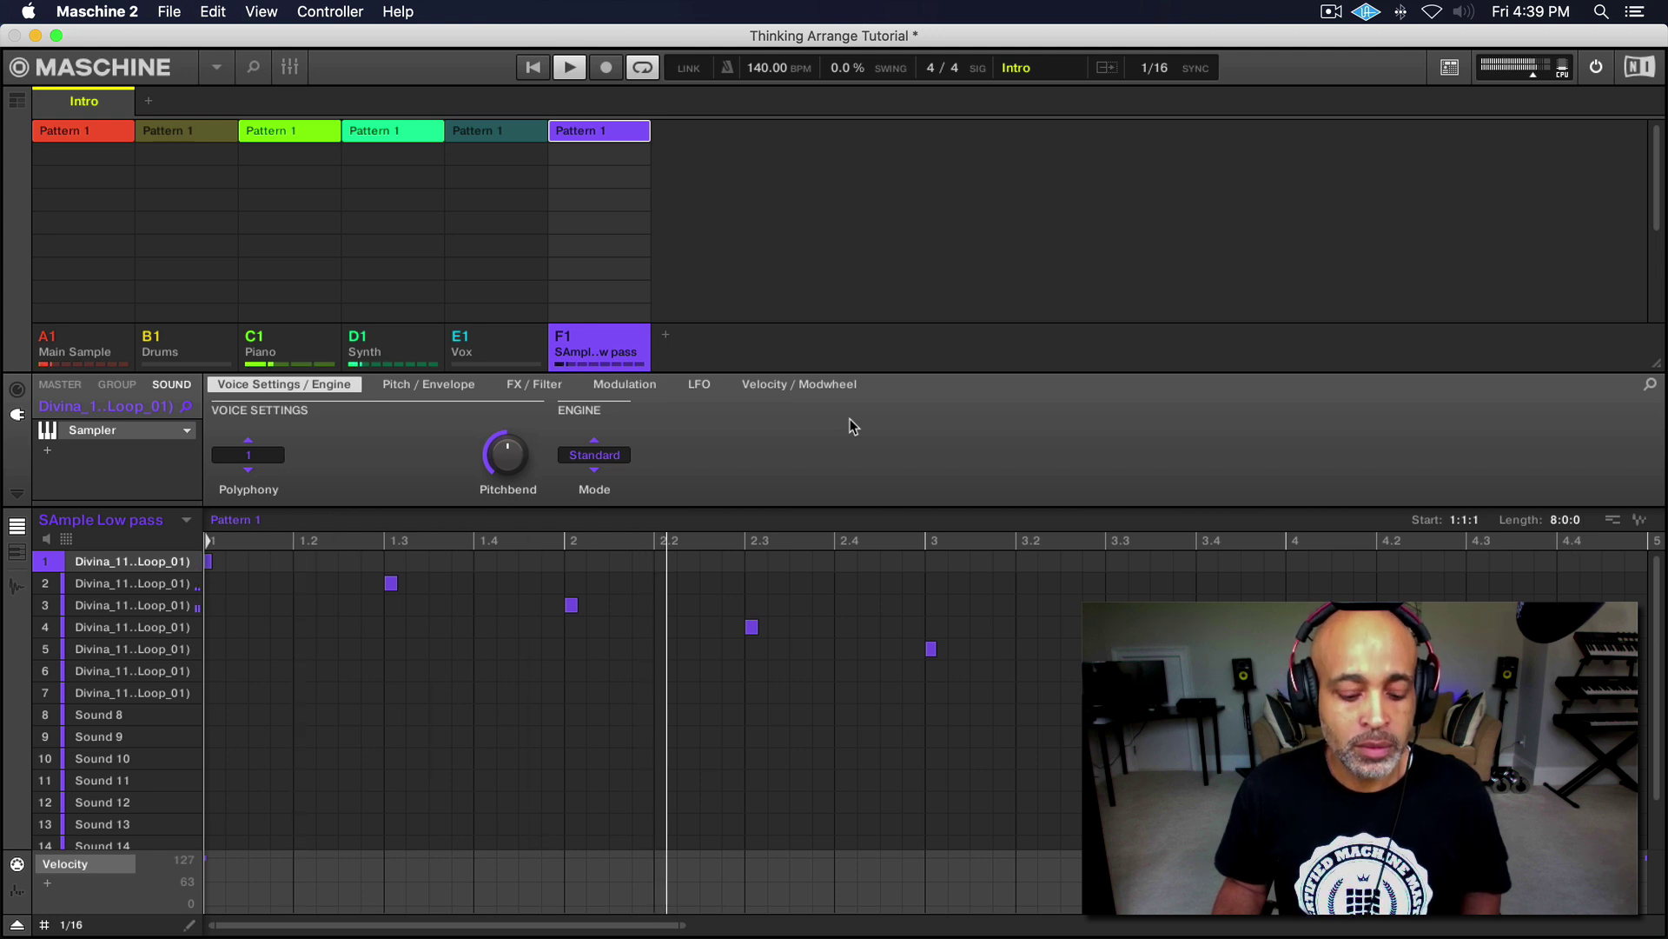
key(space)
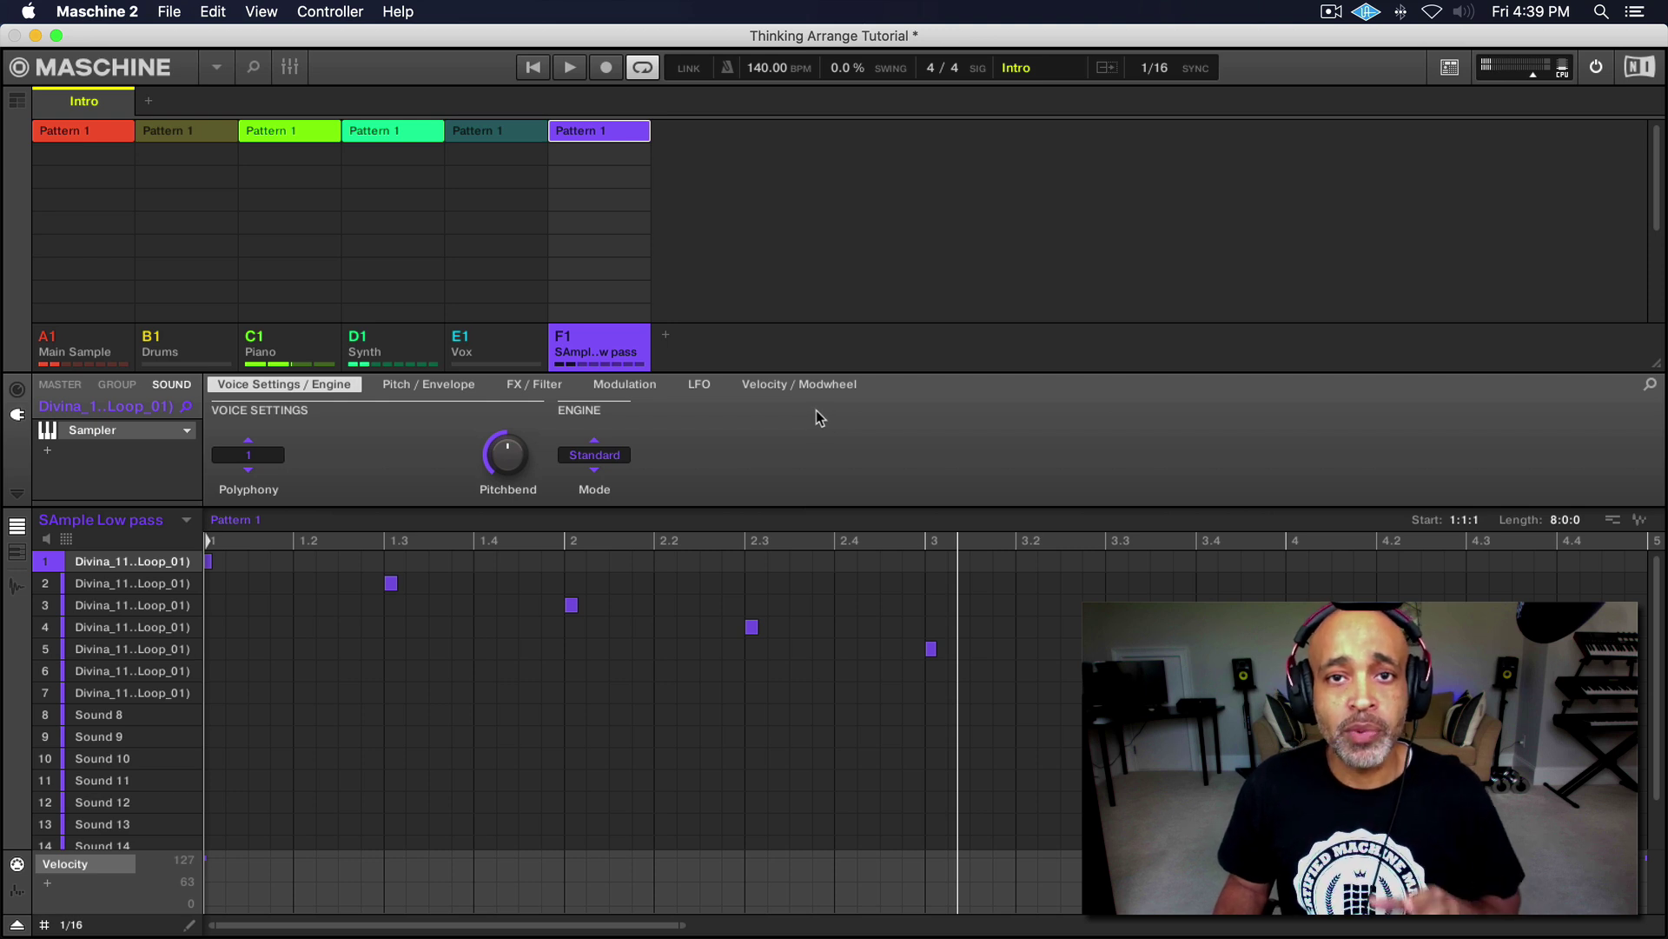
- Remove the Synth group's Pattern 1 from the Intro scene and audition the intro
click(406, 135)
click(406, 134)
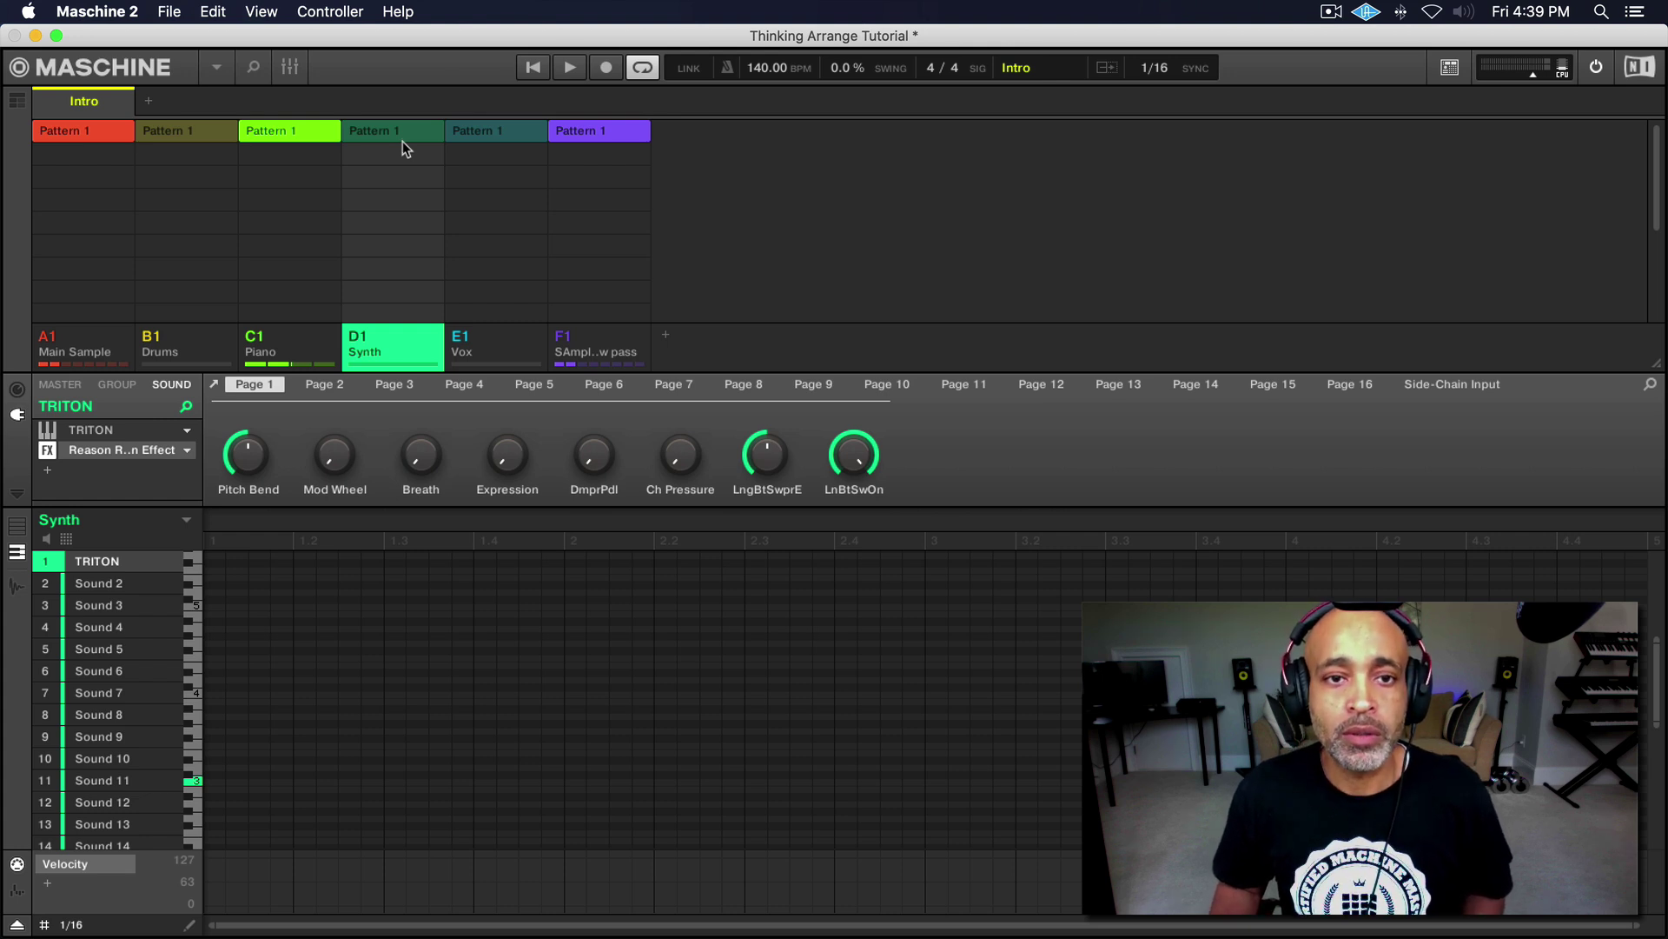
key(space)
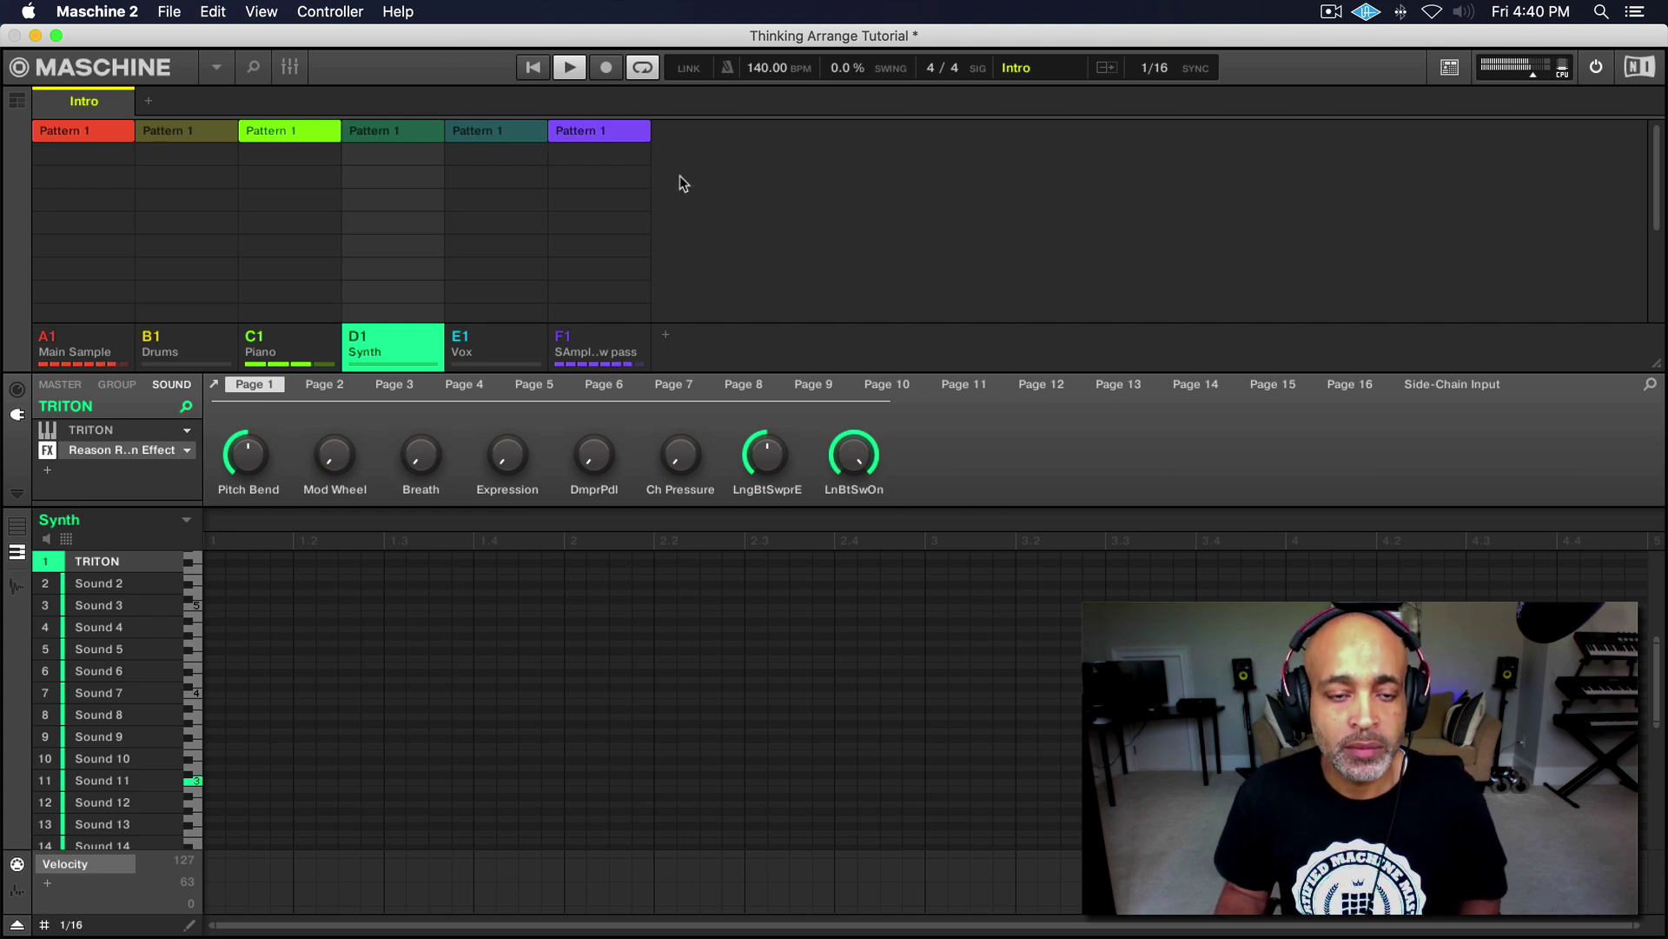
key(space)
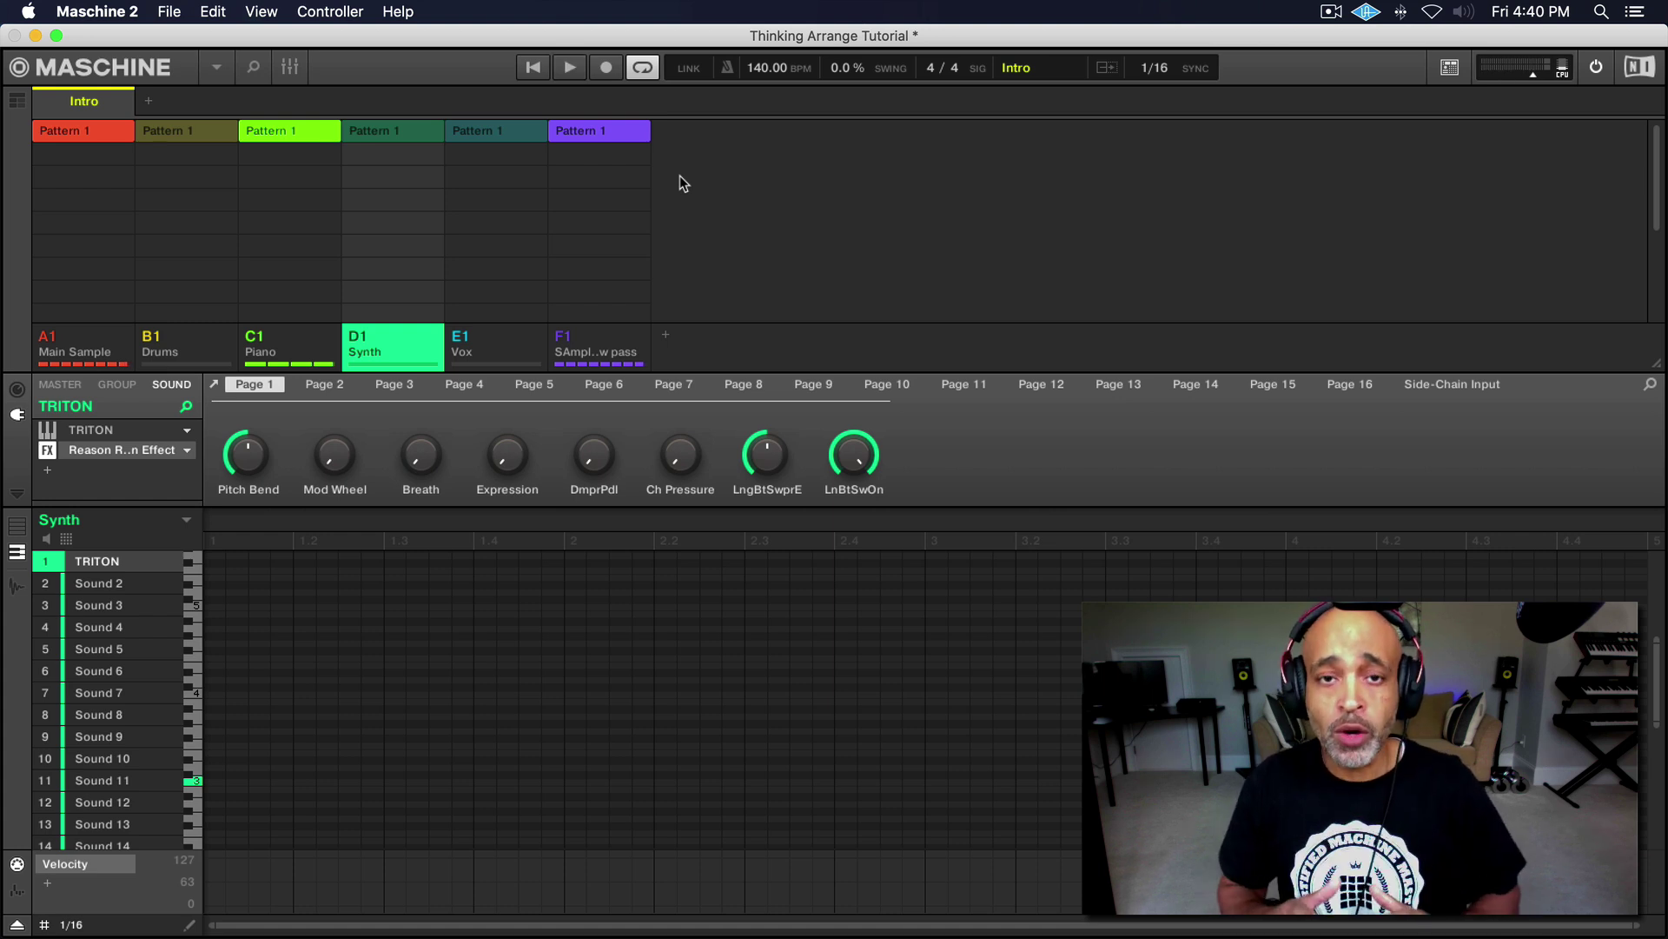
- Add a second scene after Intro and name it Verse
click(147, 101)
drag(148, 101, 127, 99)
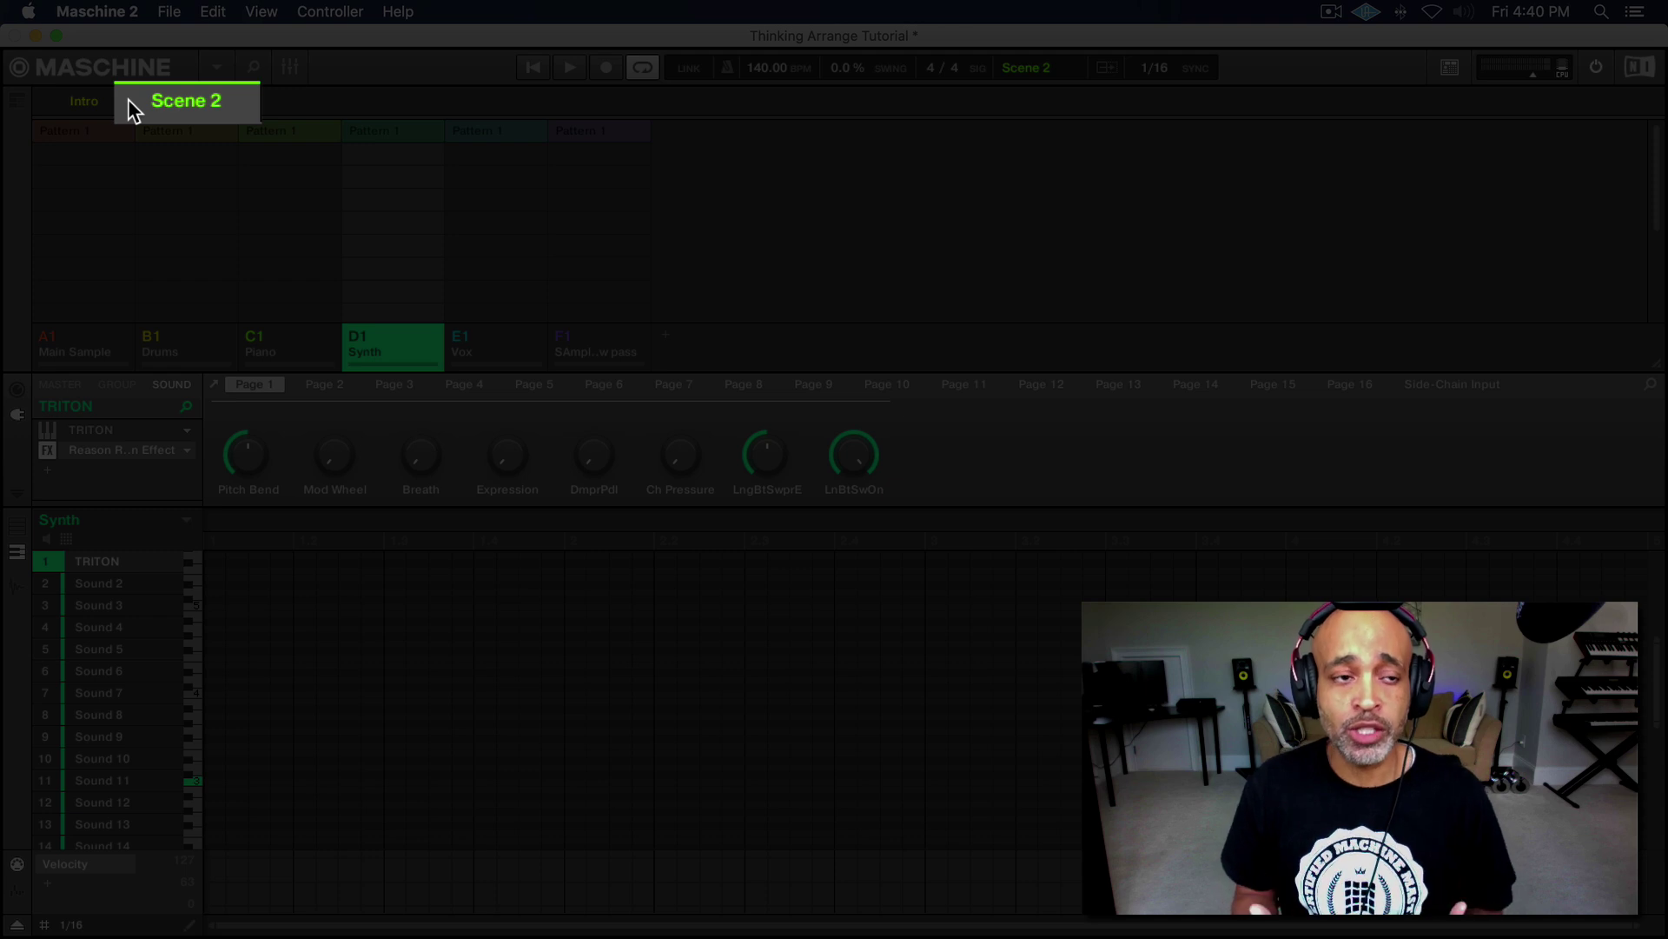
drag(128, 99, 147, 100)
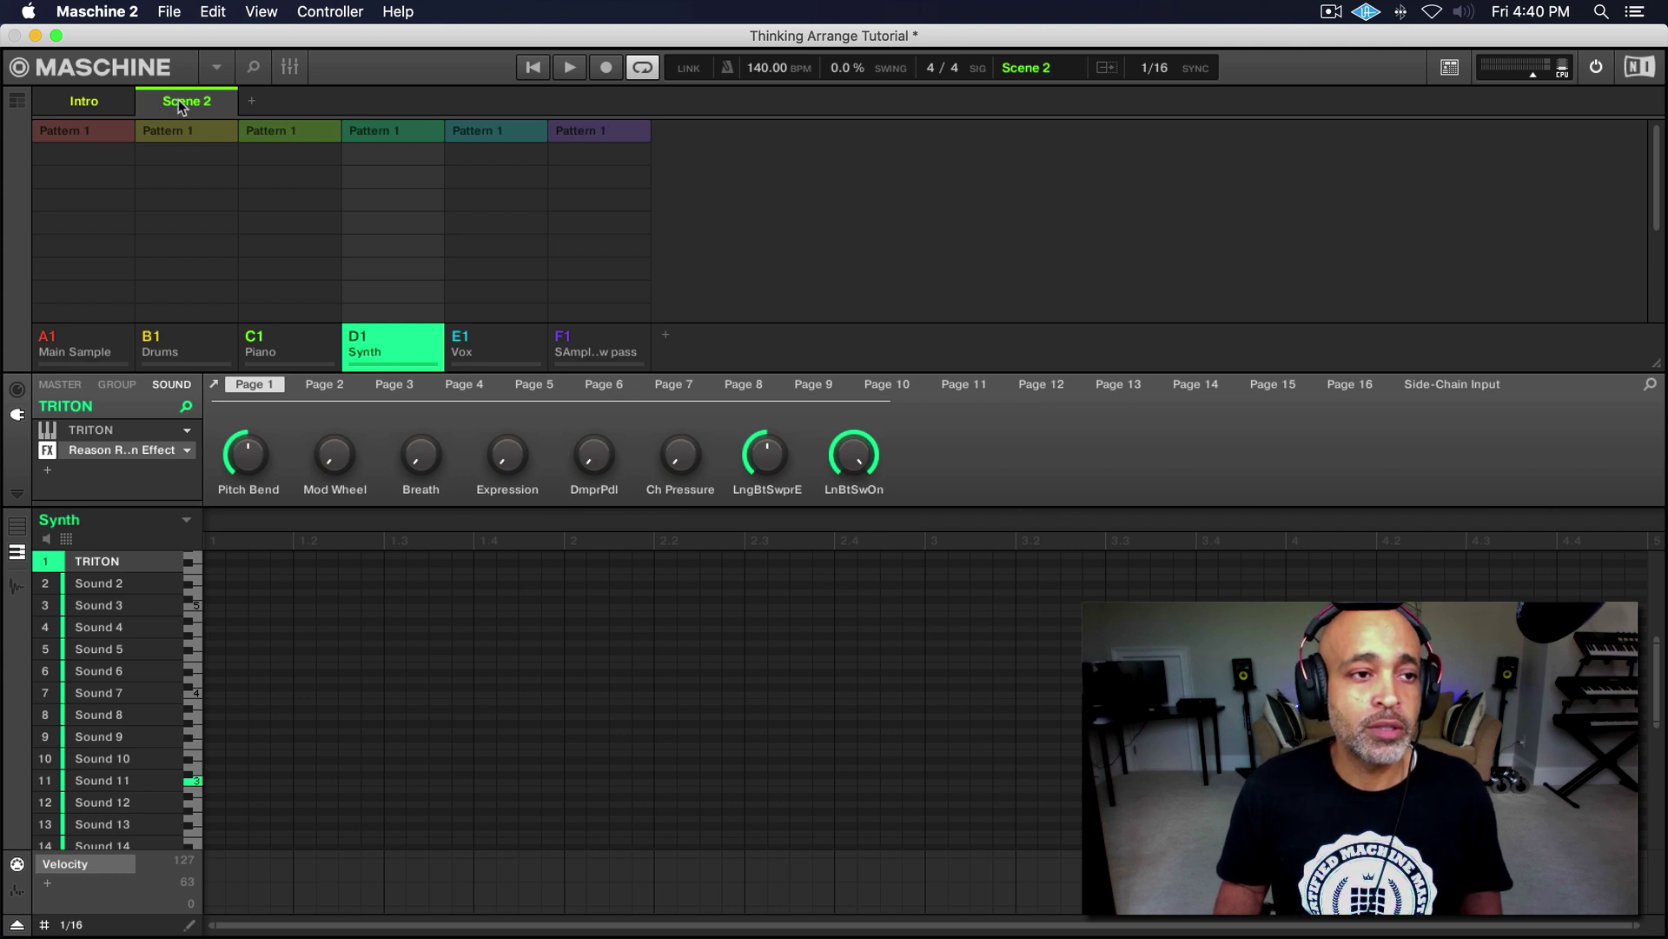
double_click(179, 99)
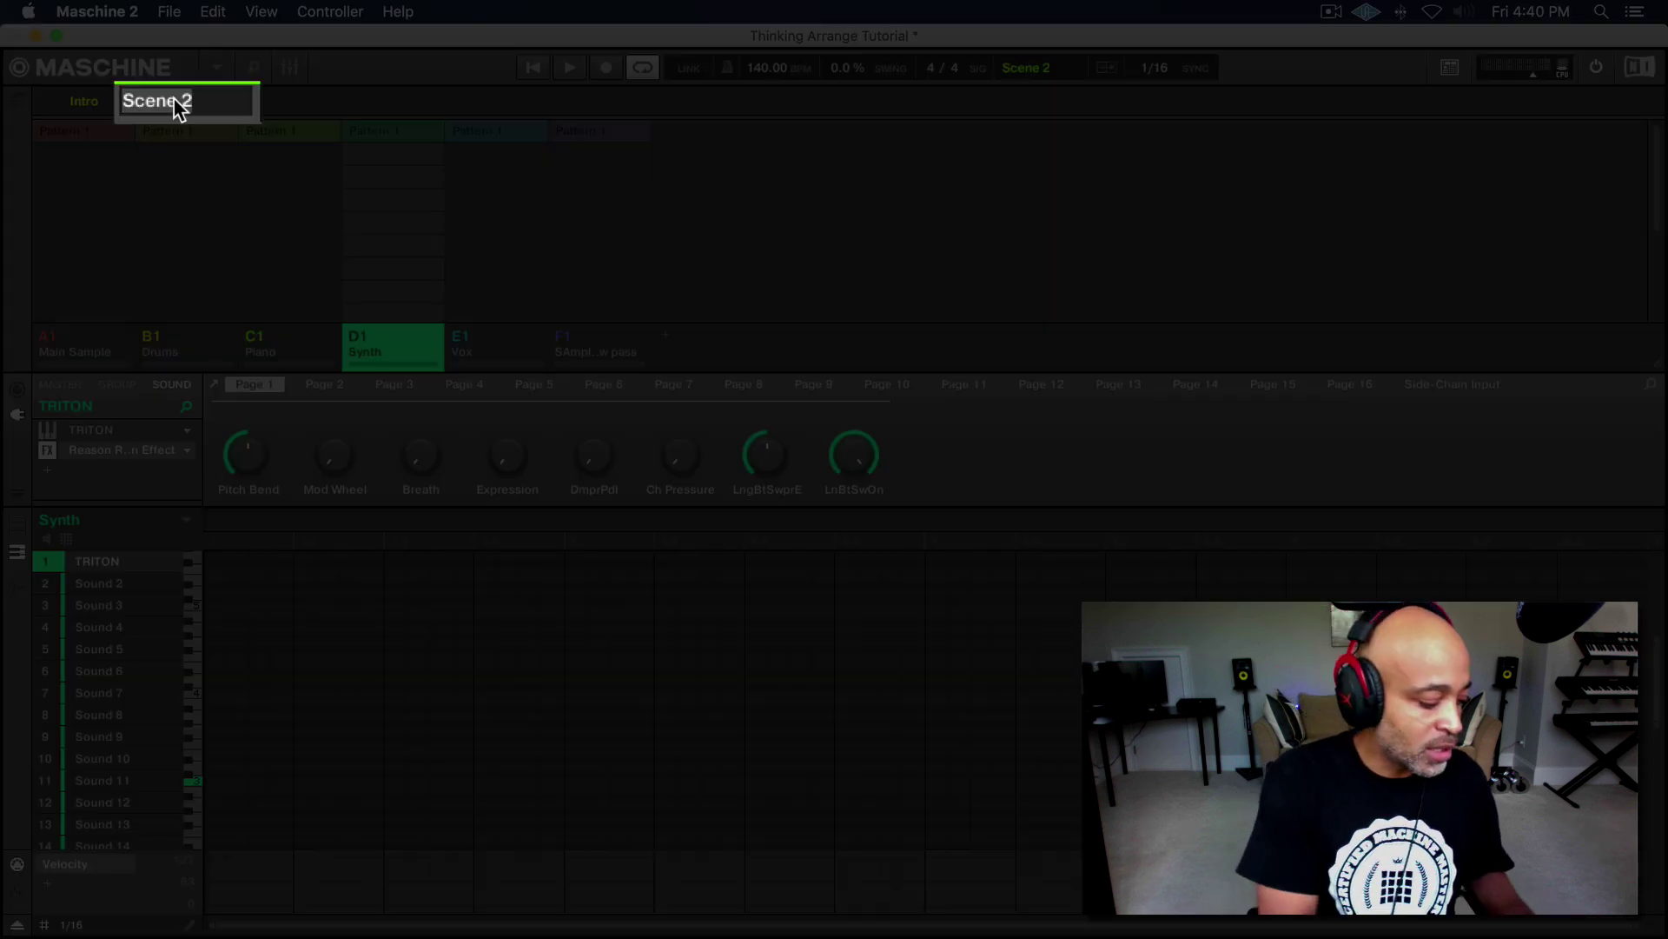
text(Verse)
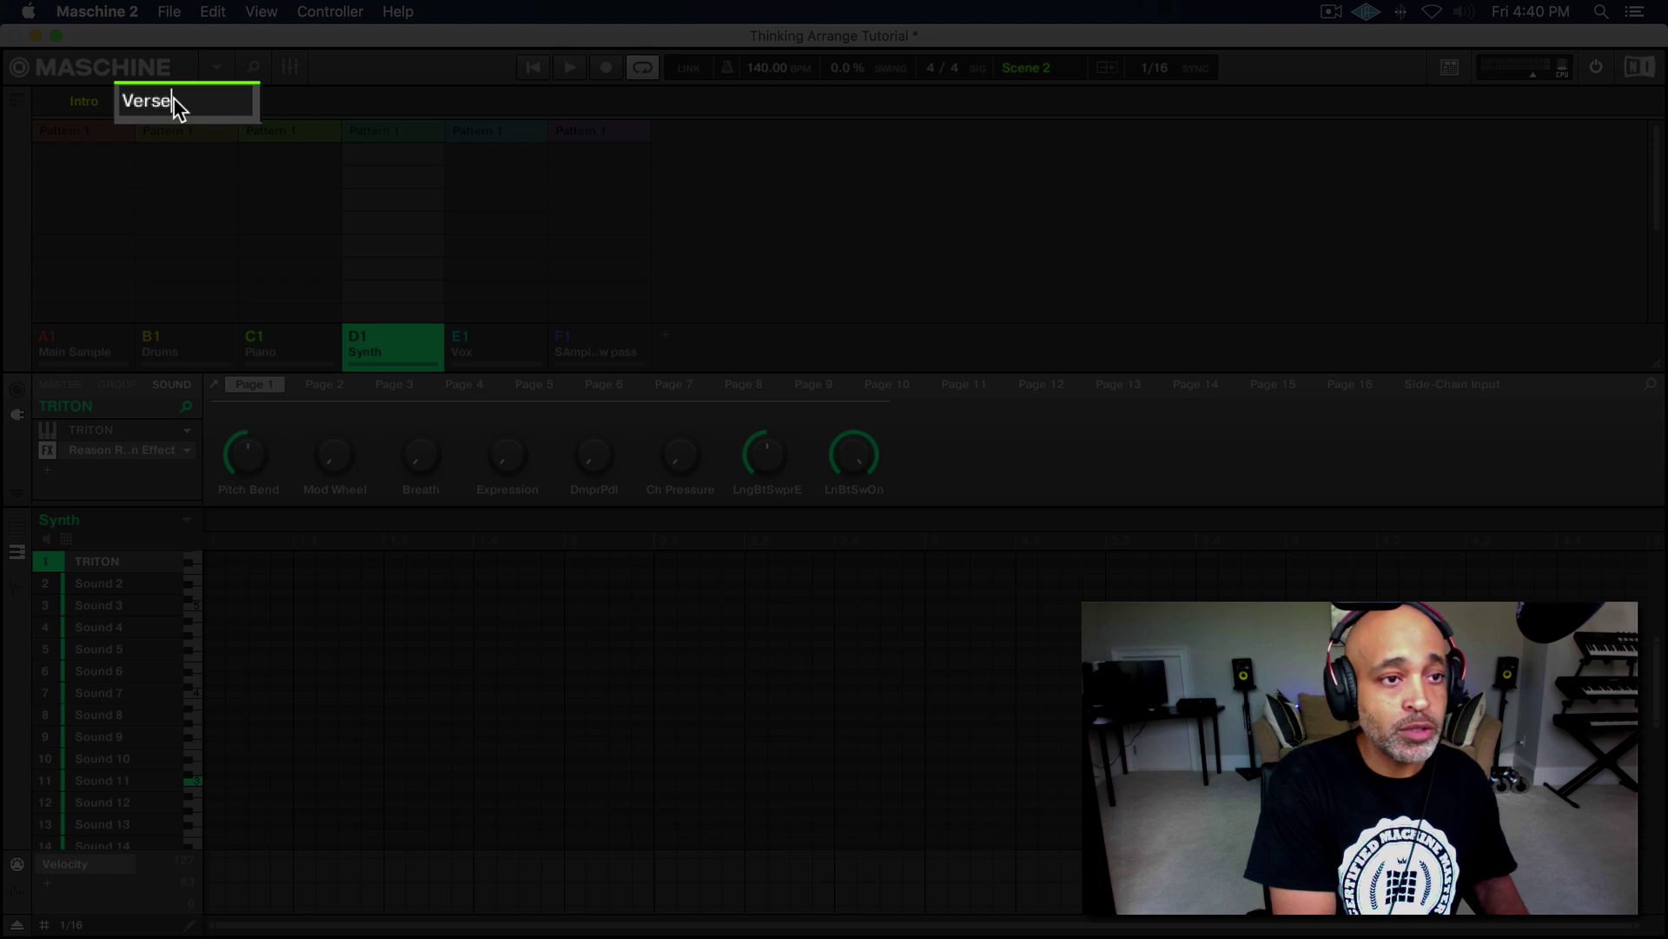
key(Return)
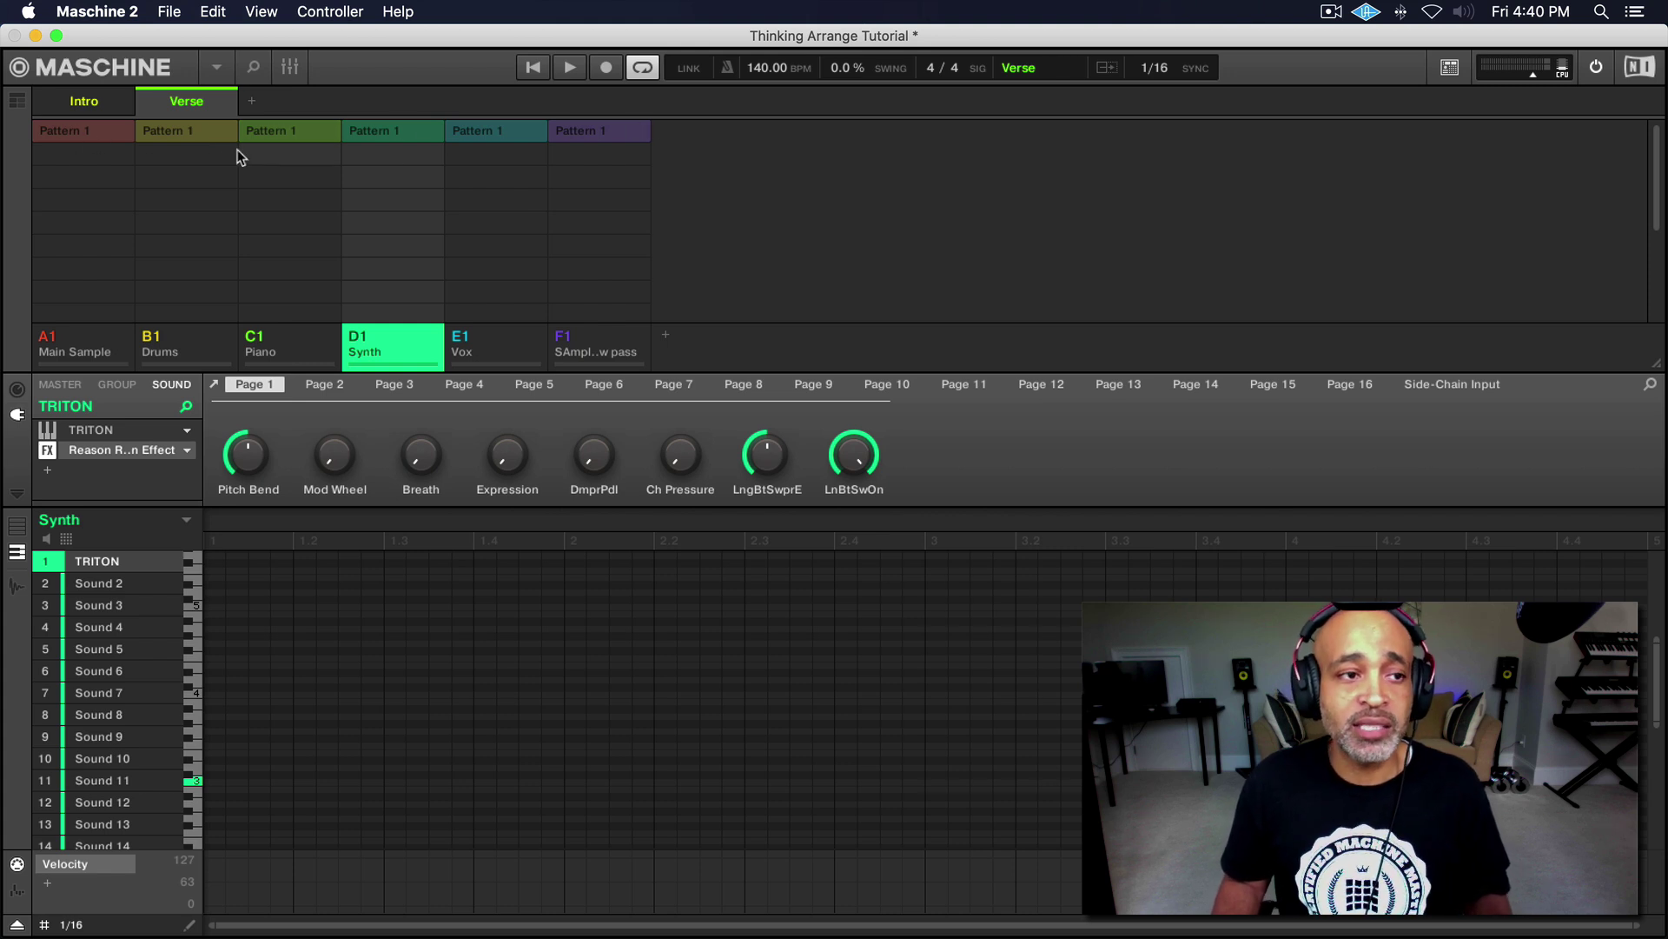
- Add Pattern 1 of the Main Sample, Drums, Piano and SAmple Low pass groups to the Verse scene and audition it
click(85, 132)
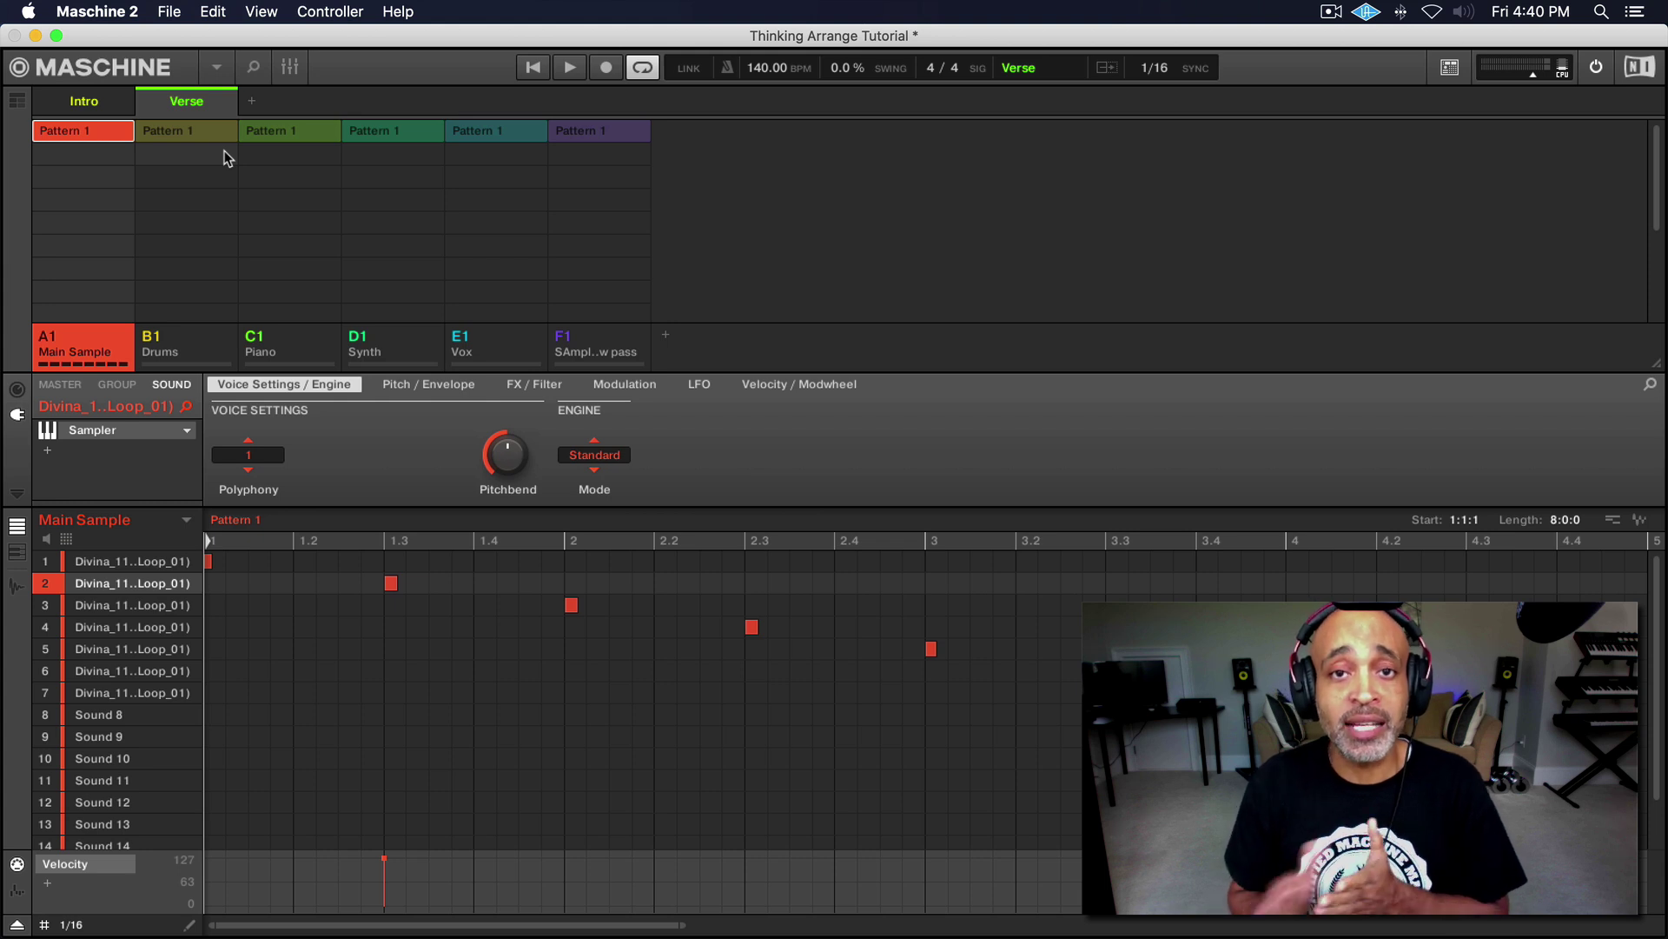
click(185, 132)
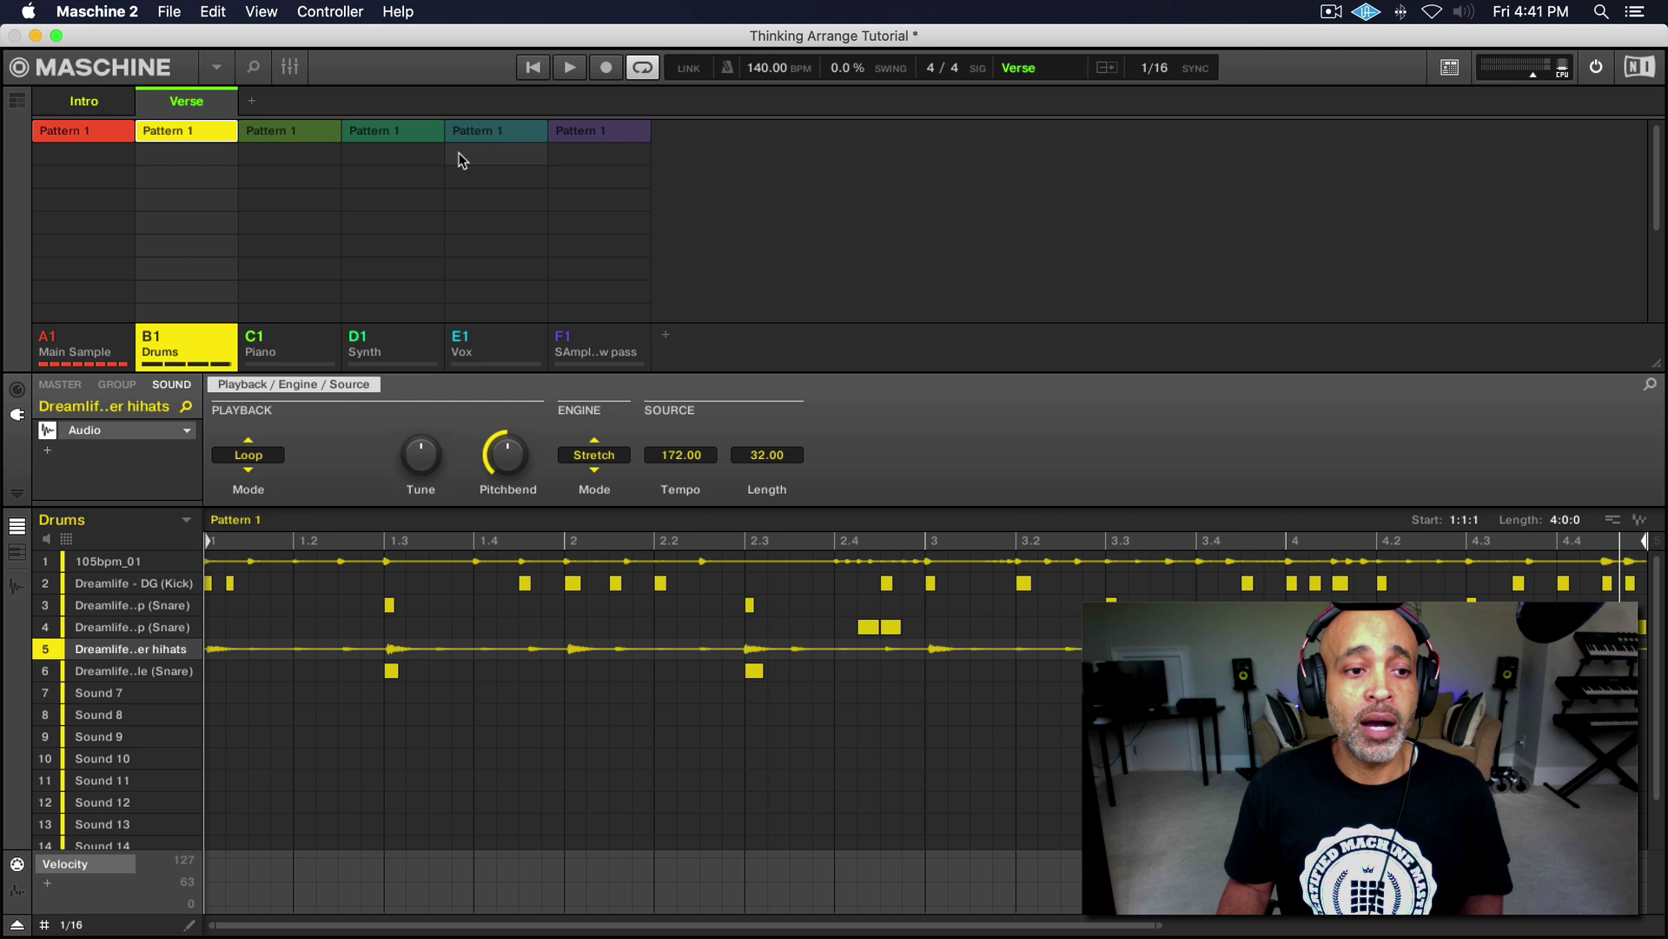
click(292, 135)
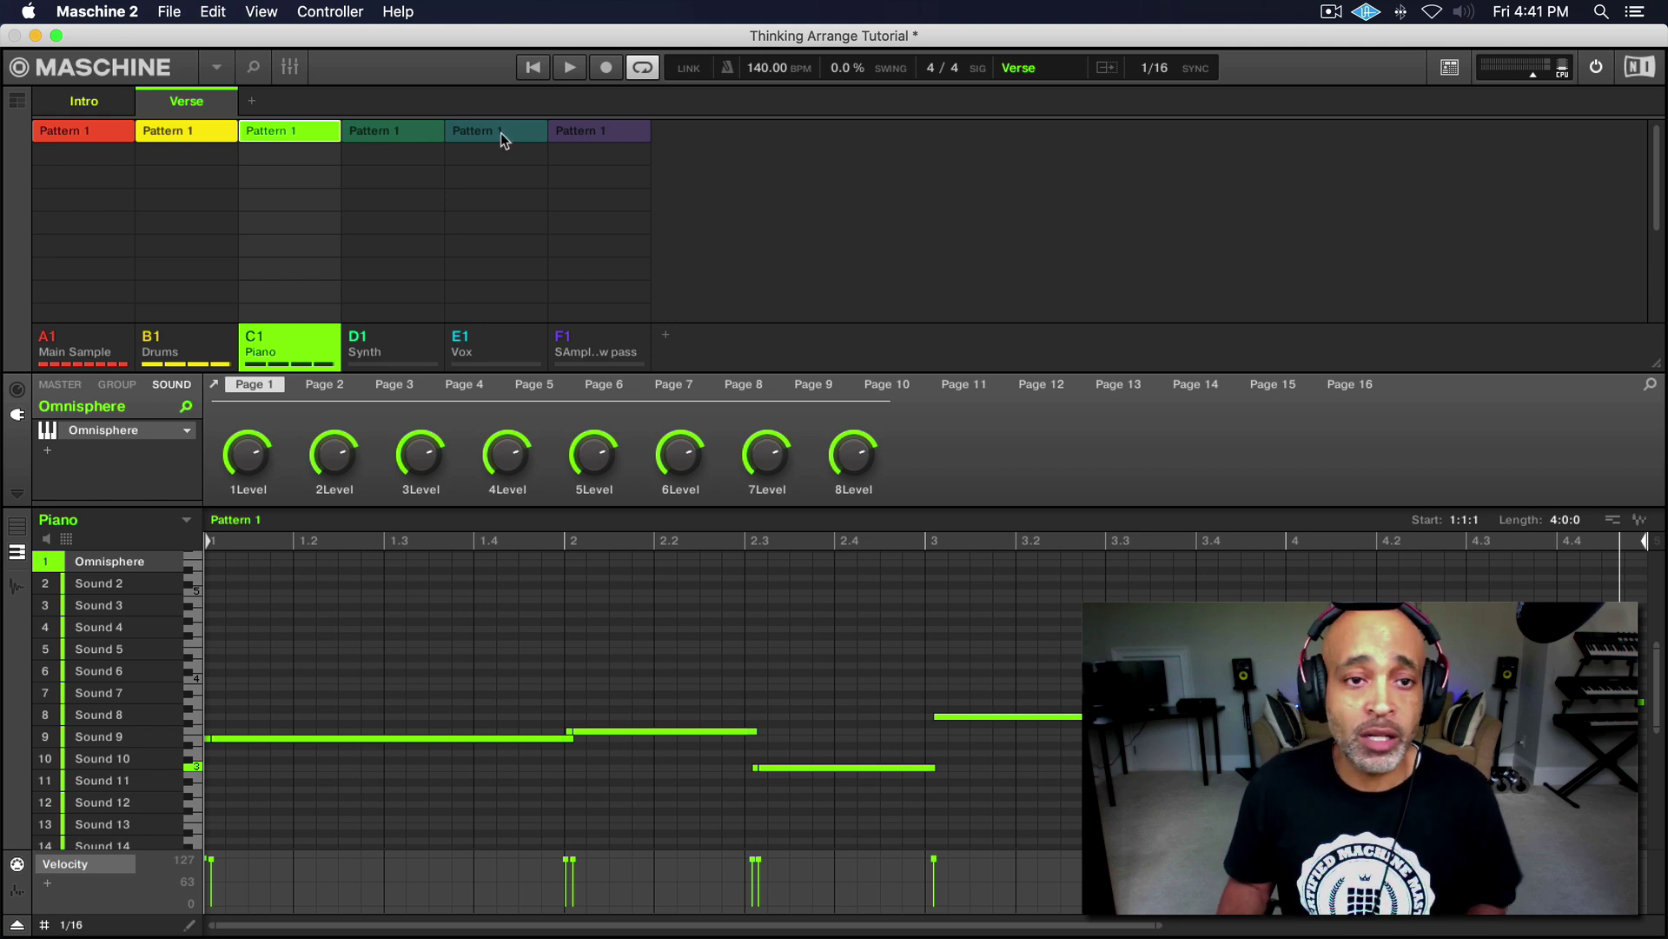
click(601, 139)
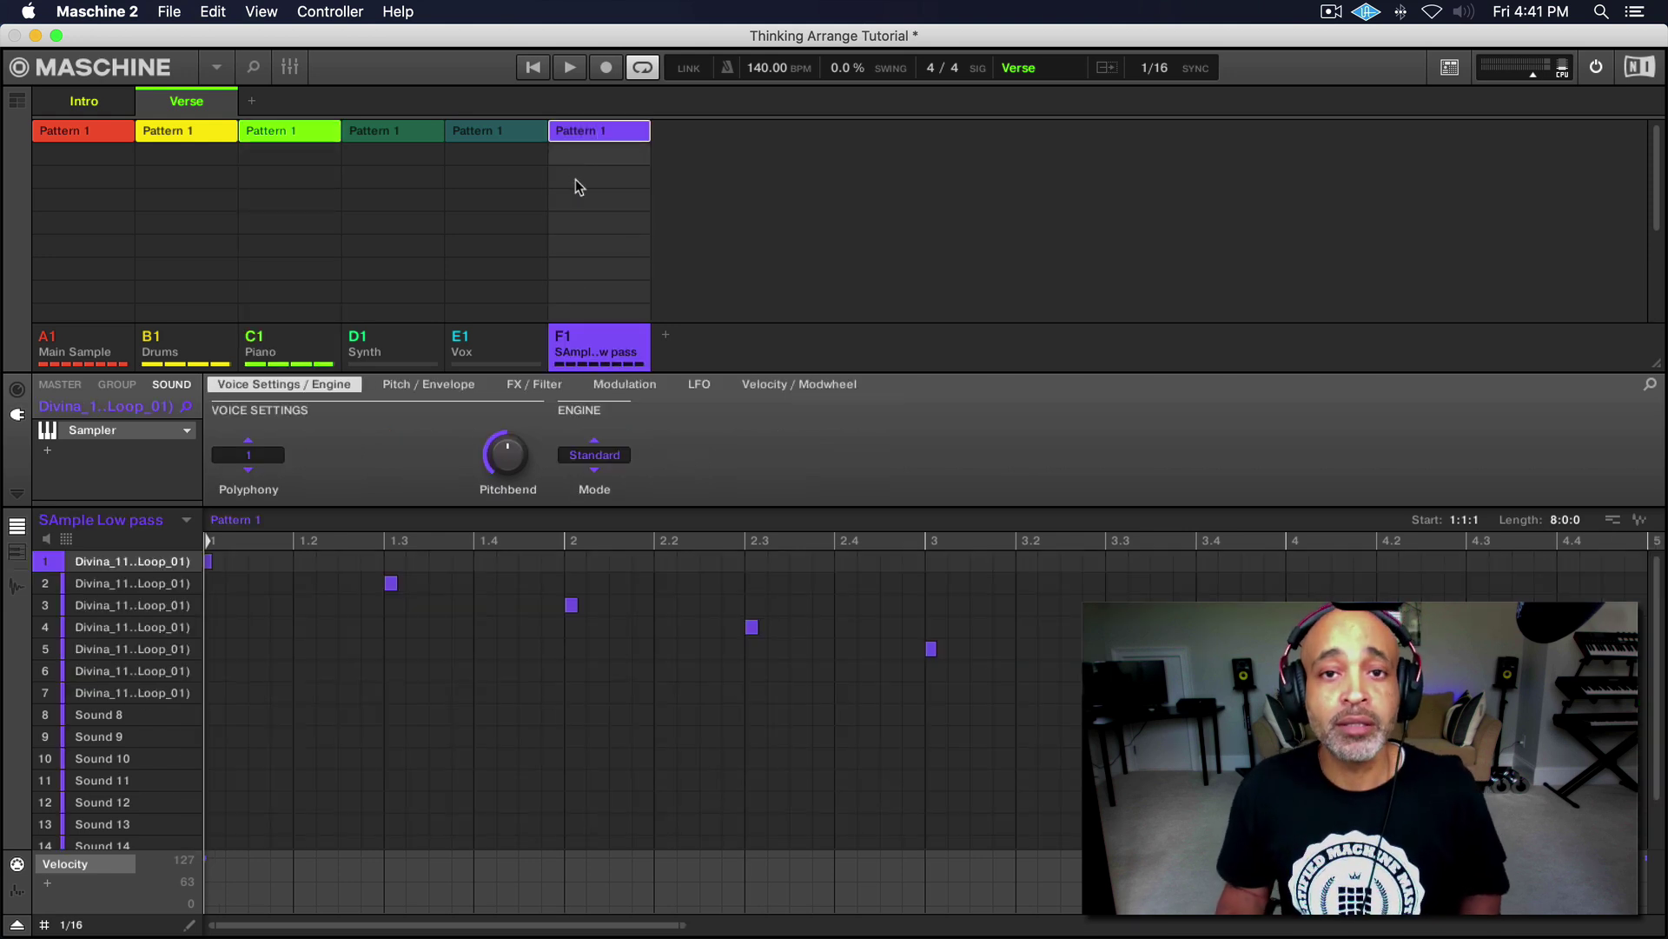
key(space)
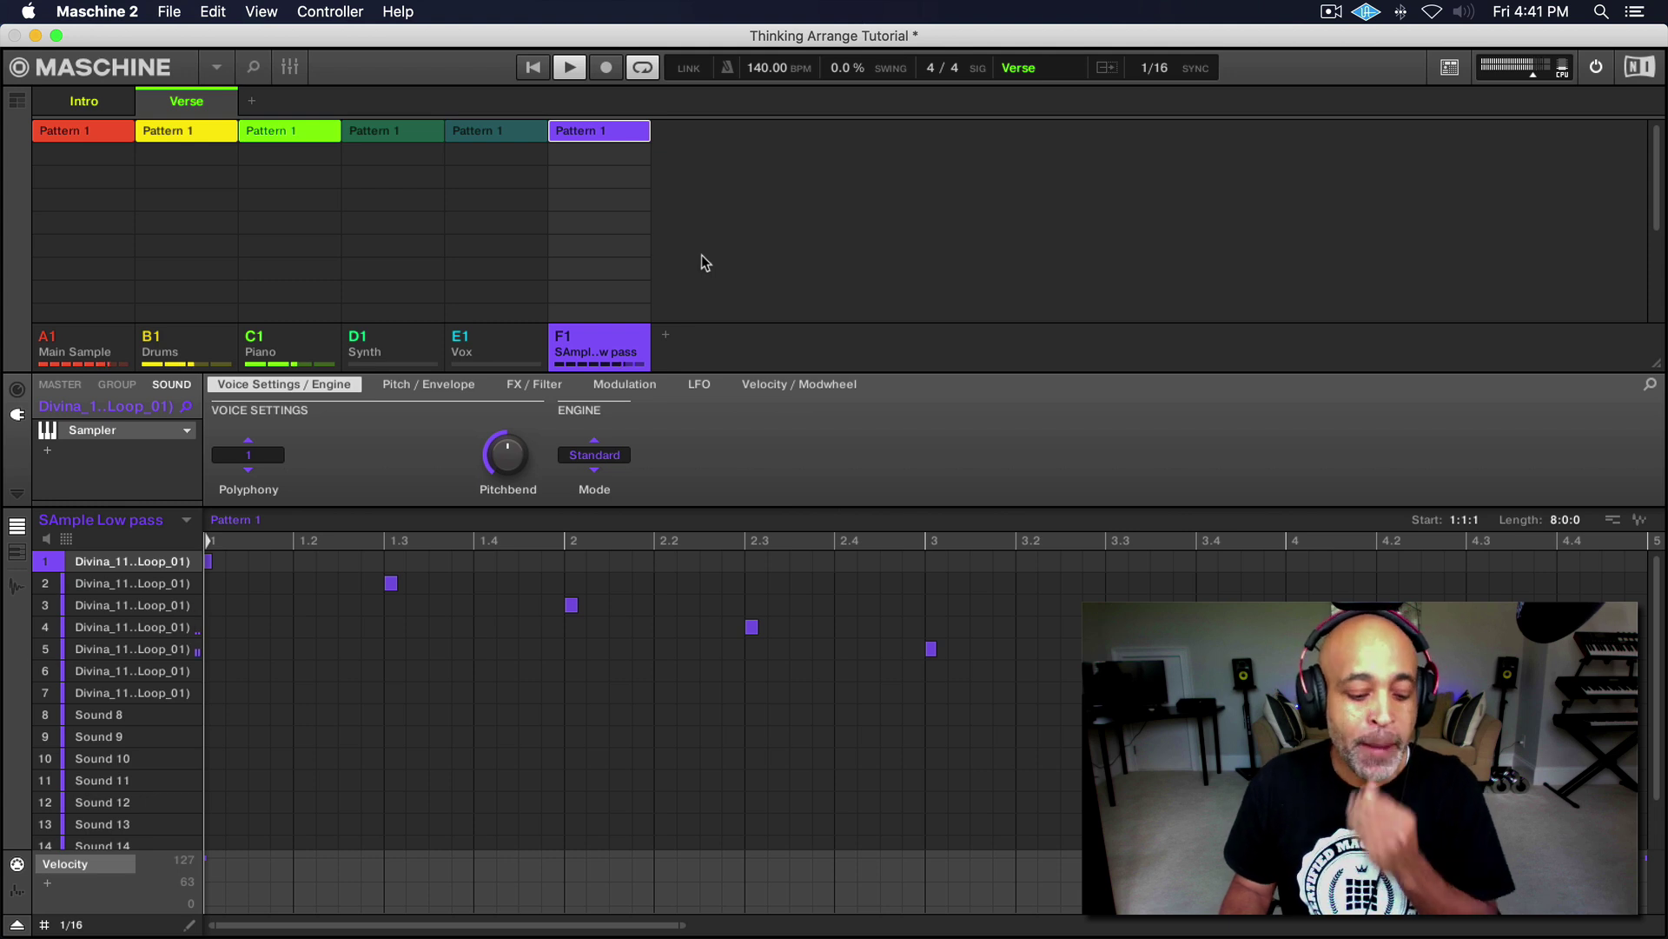
key(space)
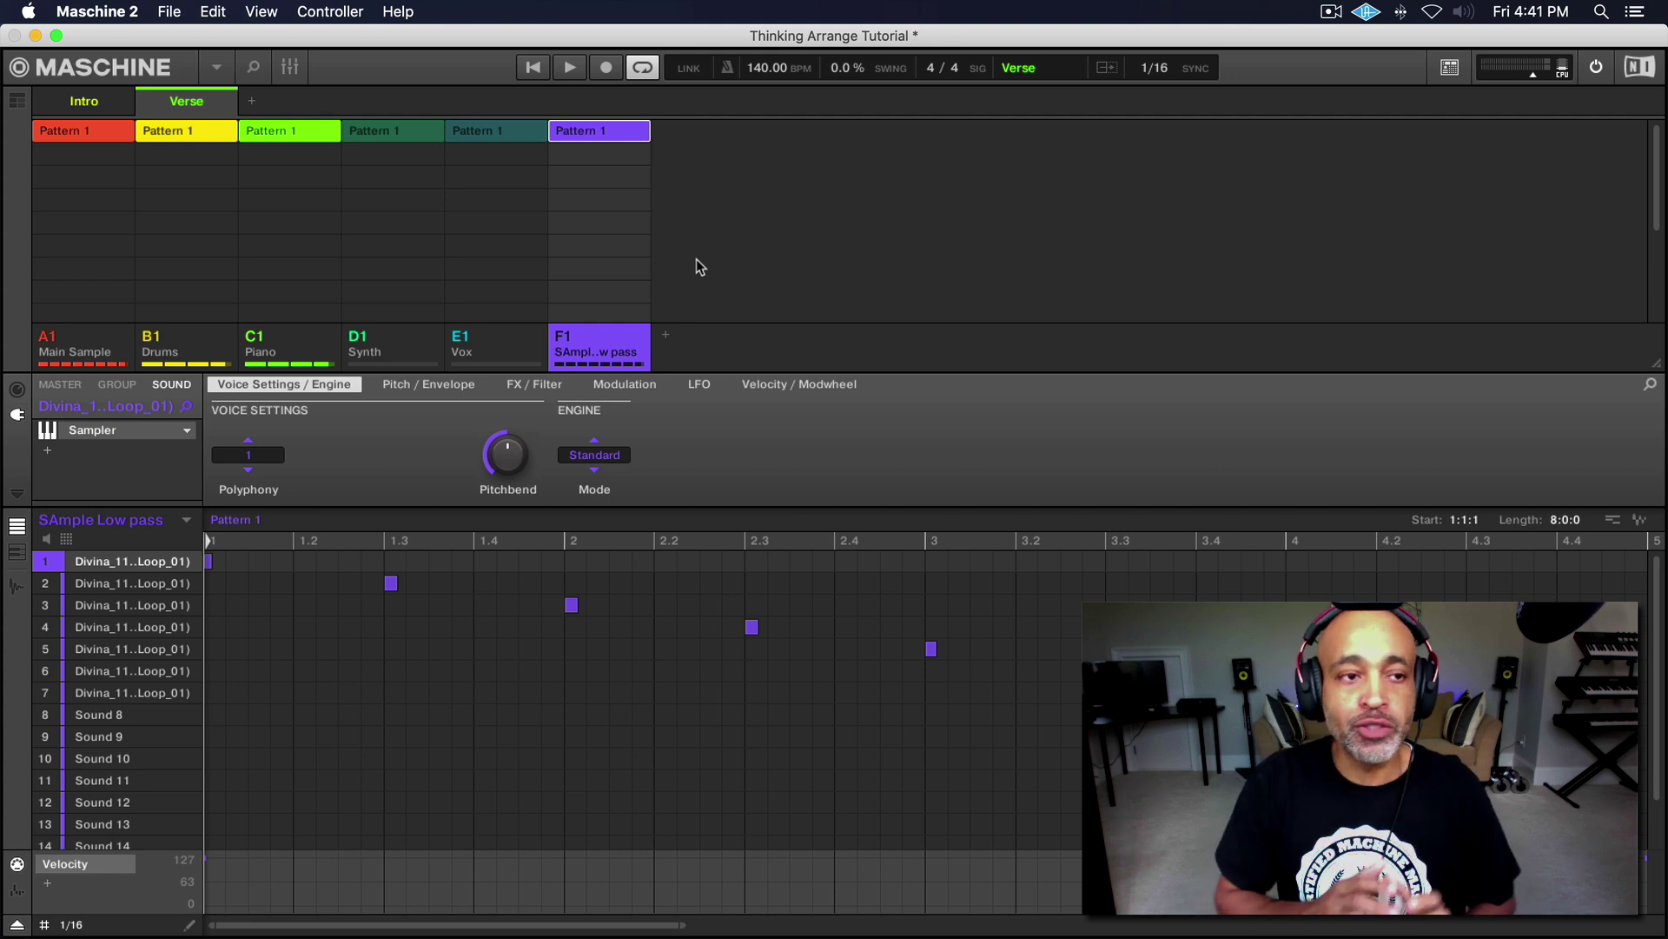
- Add a third scene after Verse and name it Pre Hook
click(252, 102)
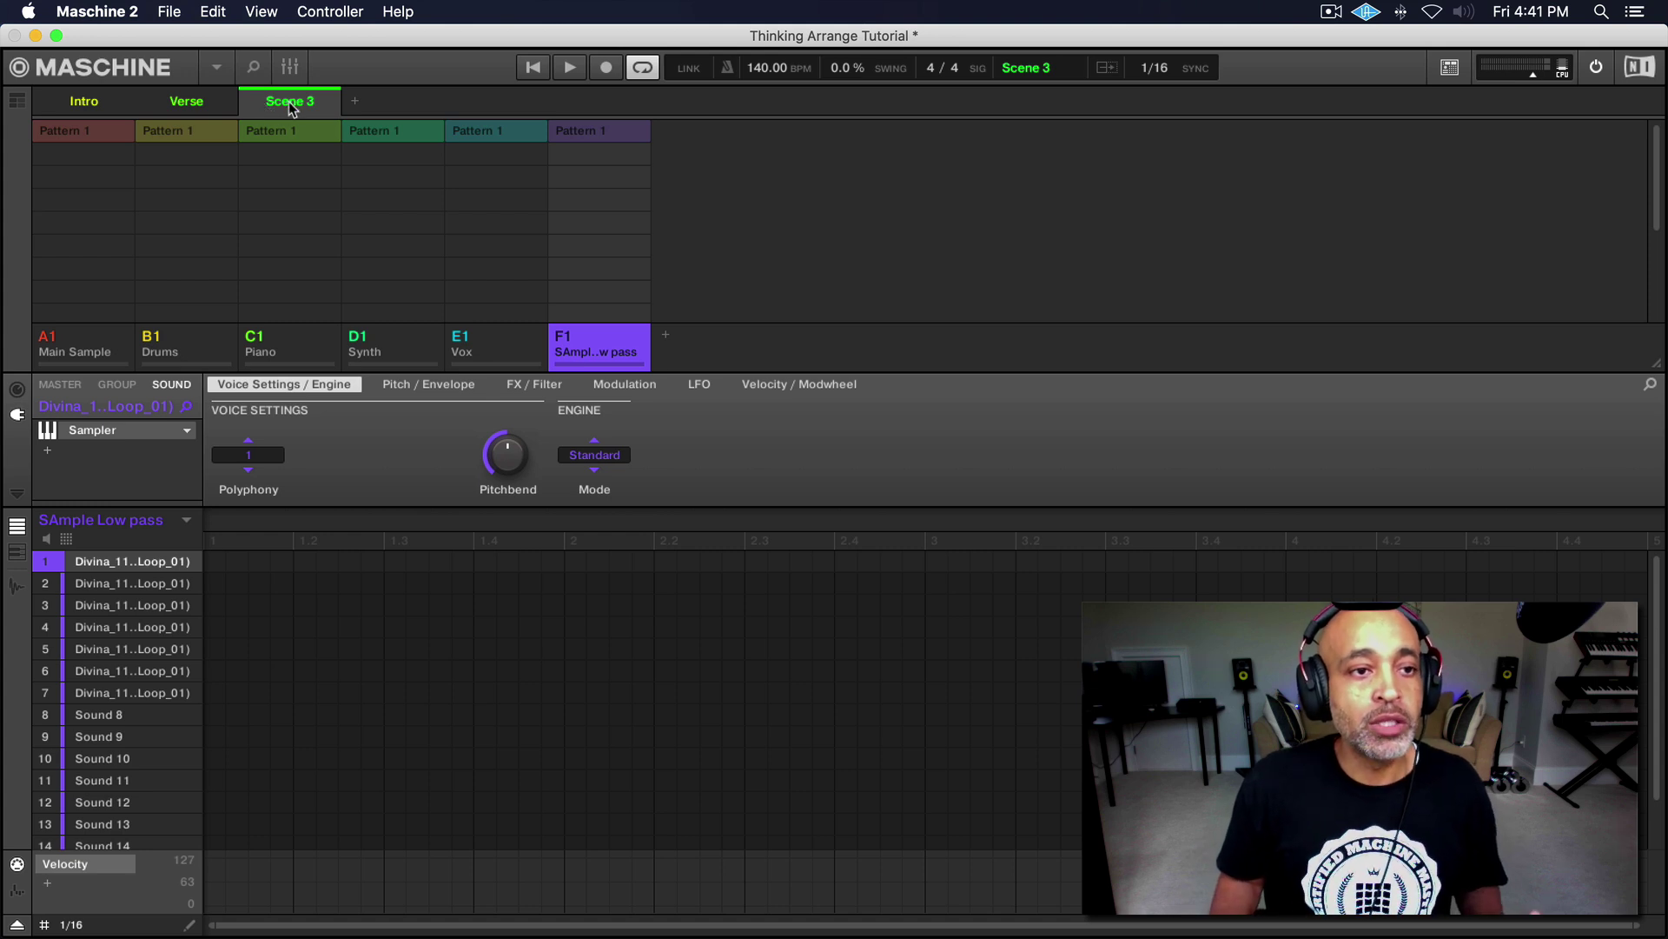
double_click(292, 106)
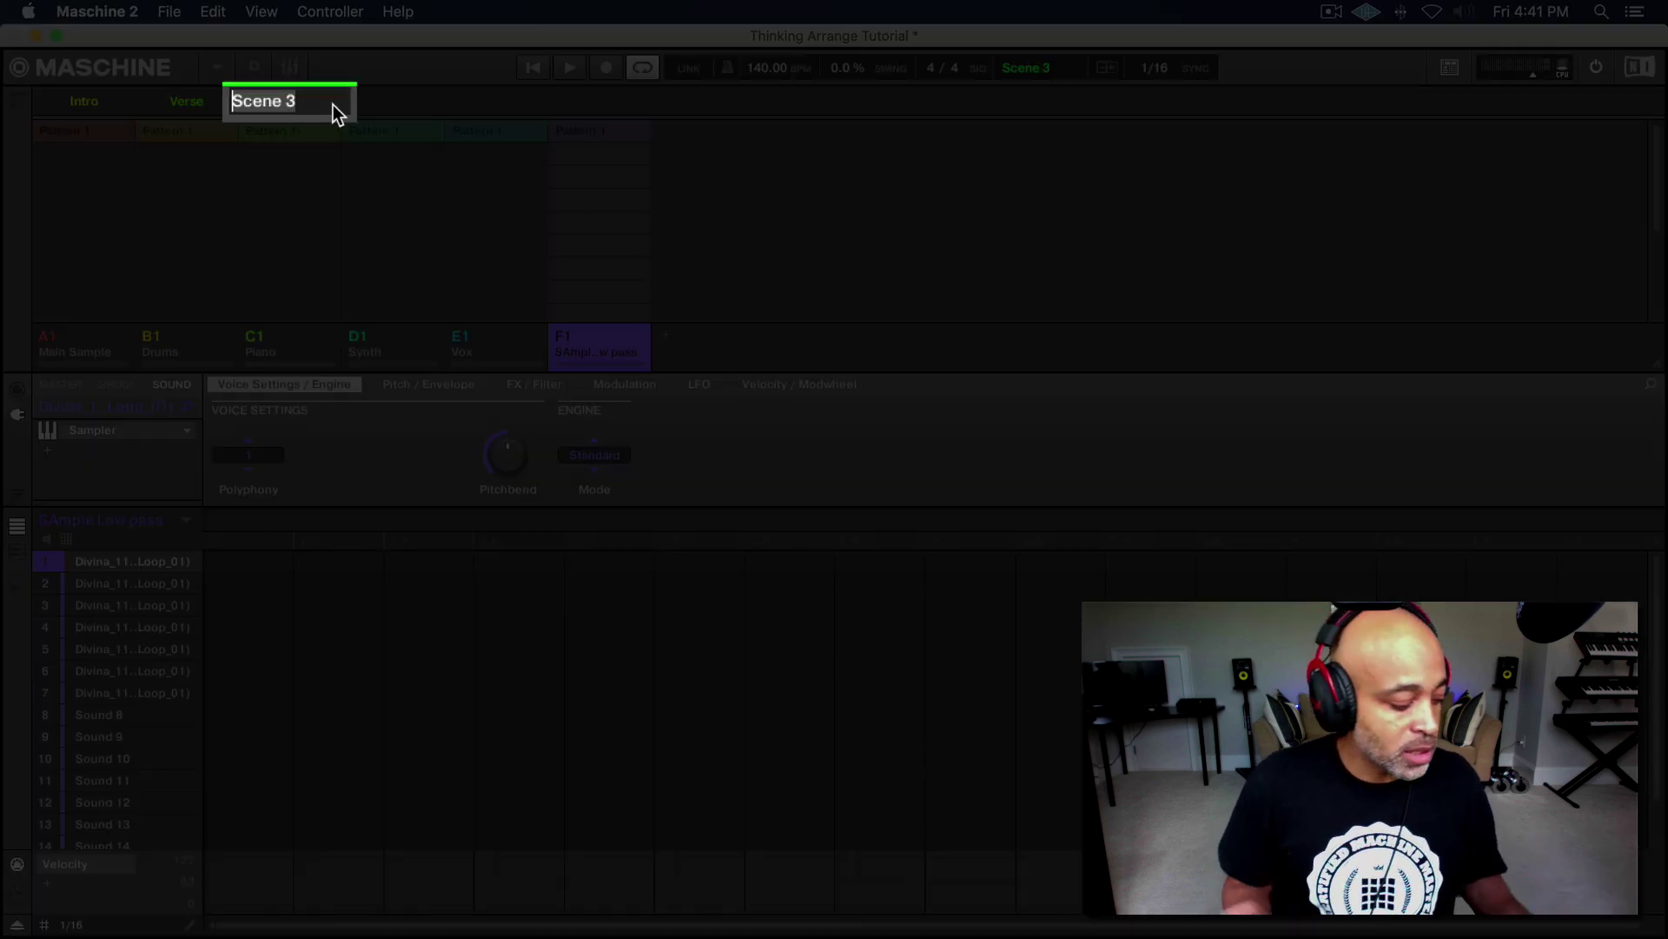
text(Pre)
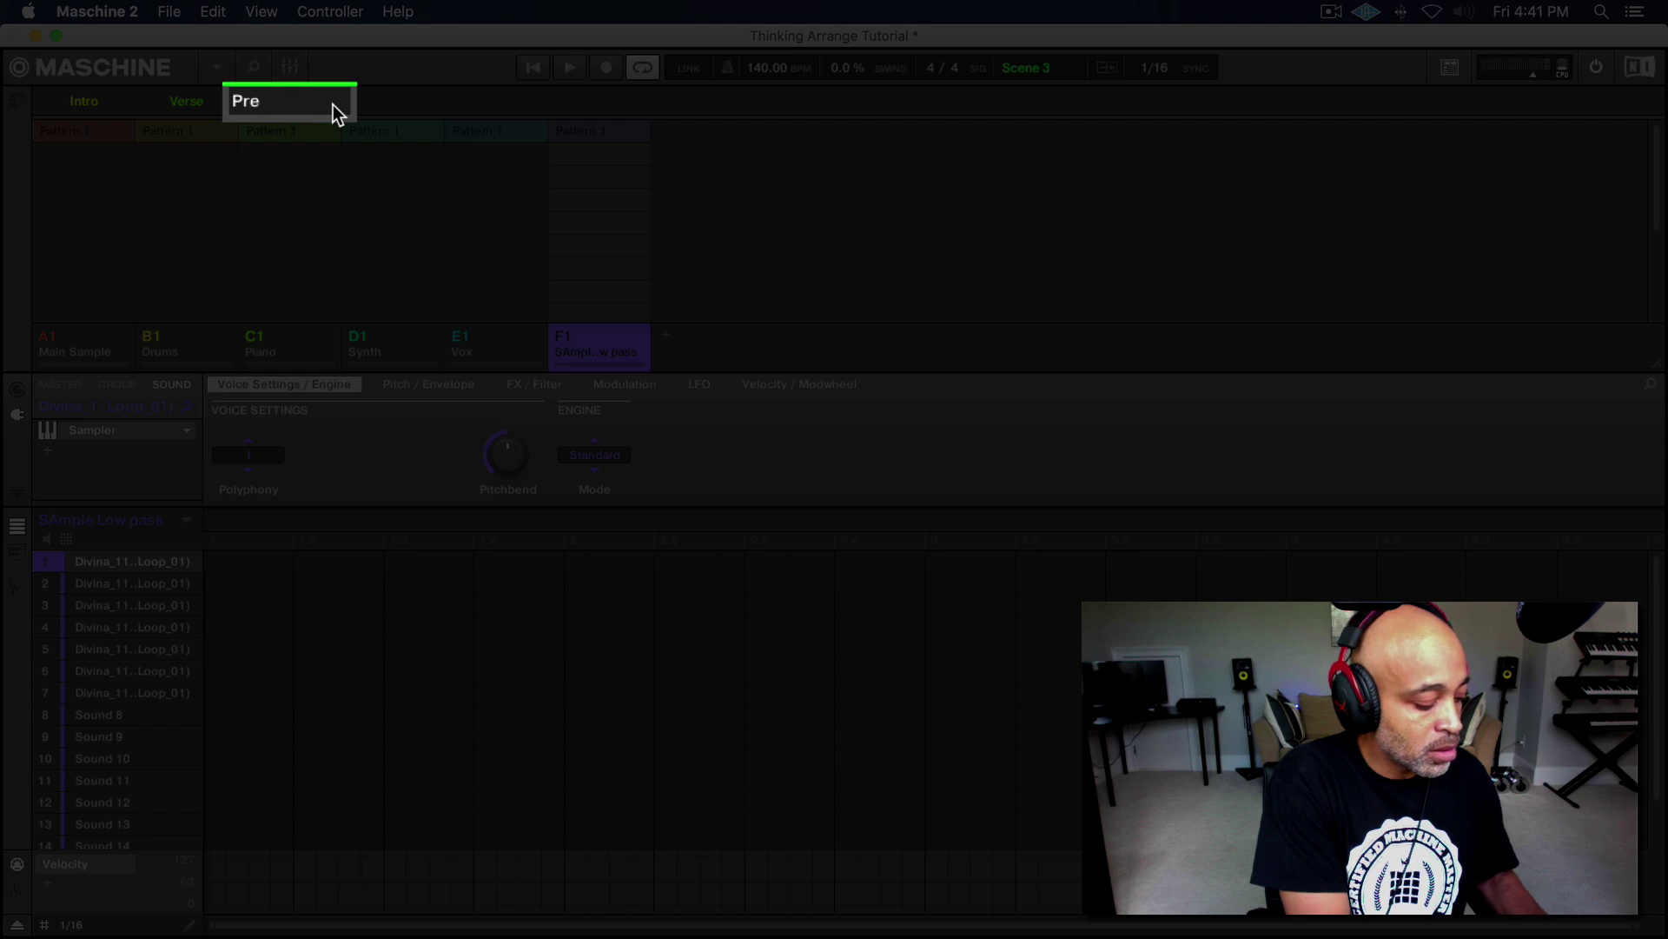
text( Hook)
key(Return)
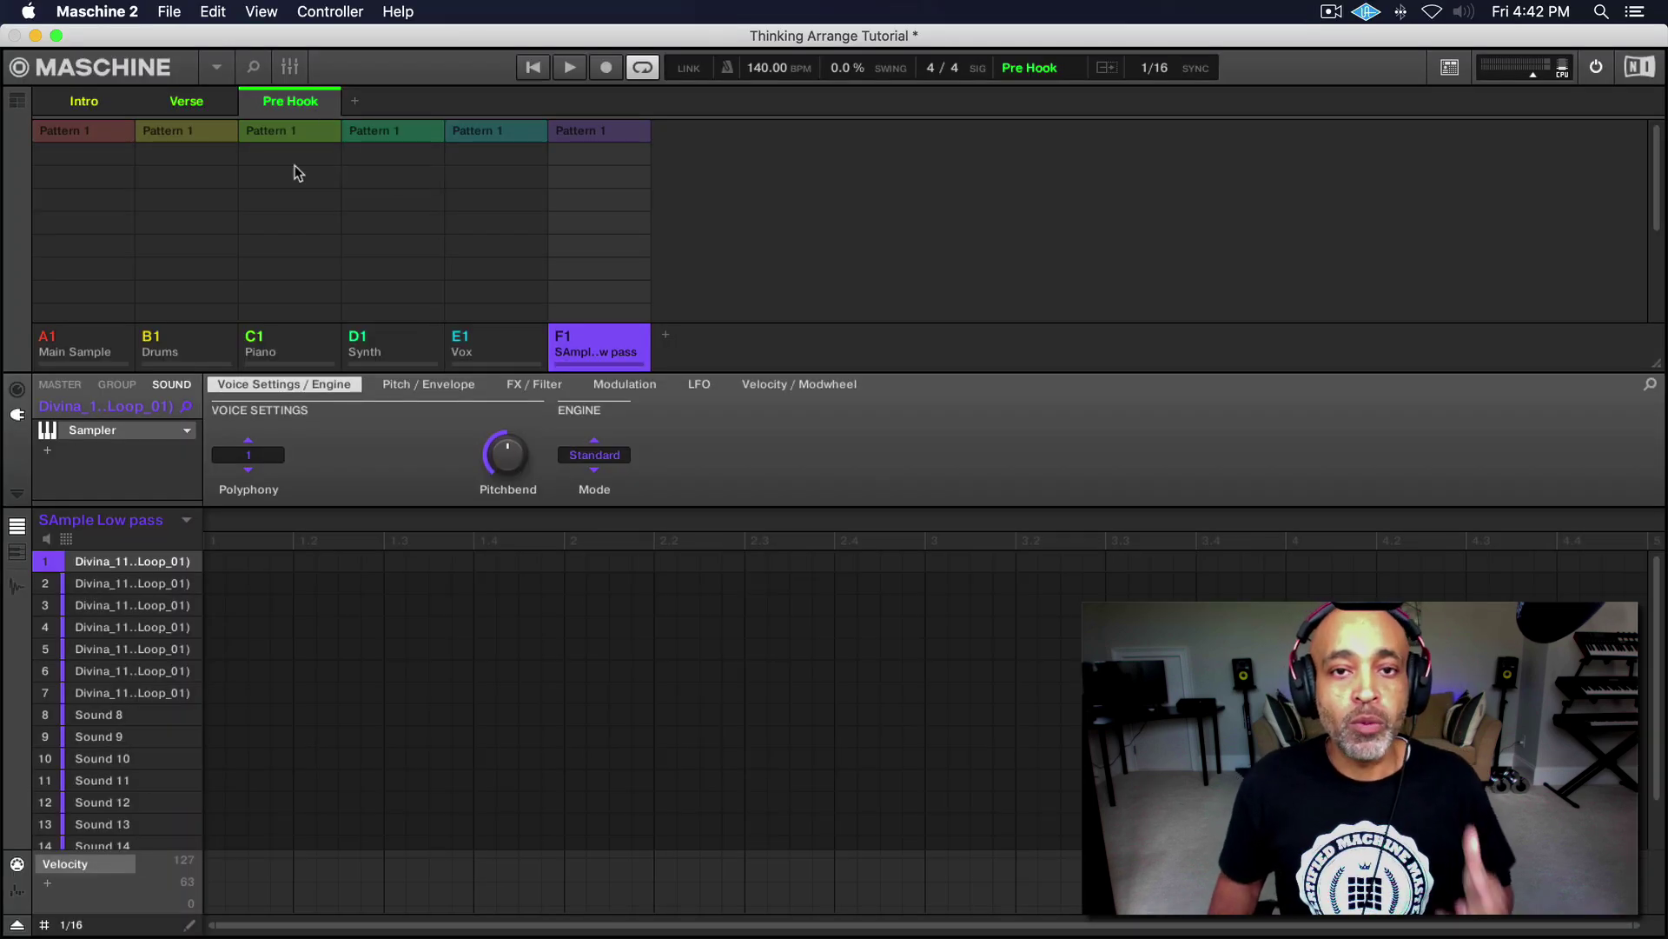
- Add Pattern 1 of the Main Sample, Drums, Piano and SAmple Low pass groups to the Pre Hook scene
click(80, 132)
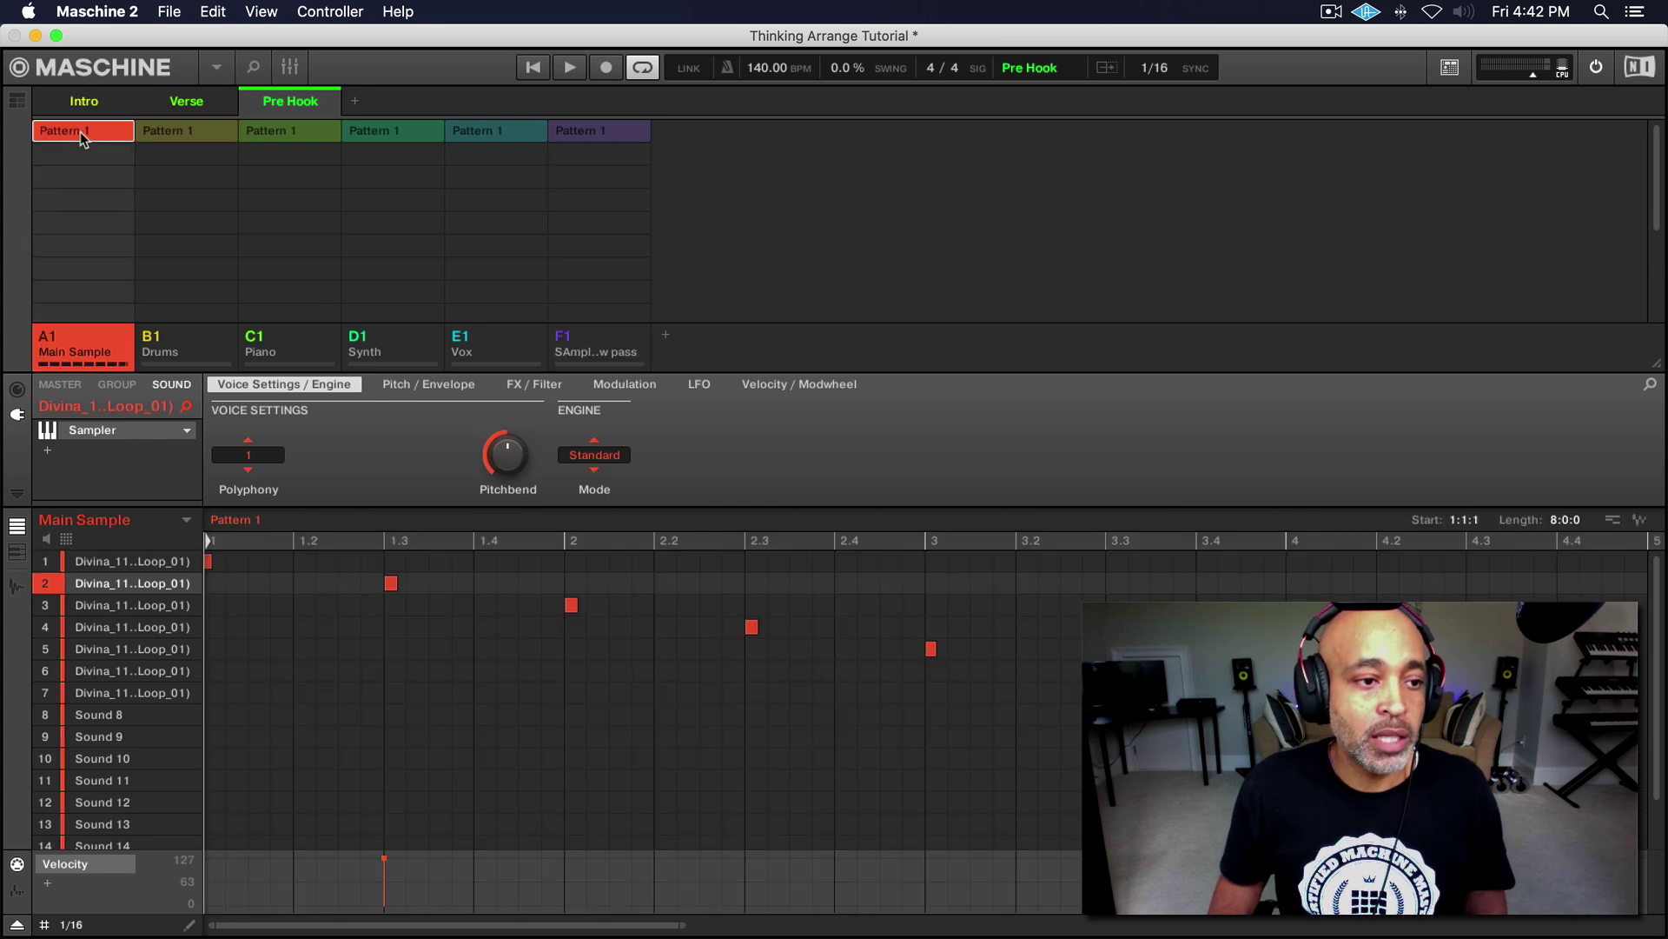
click(189, 133)
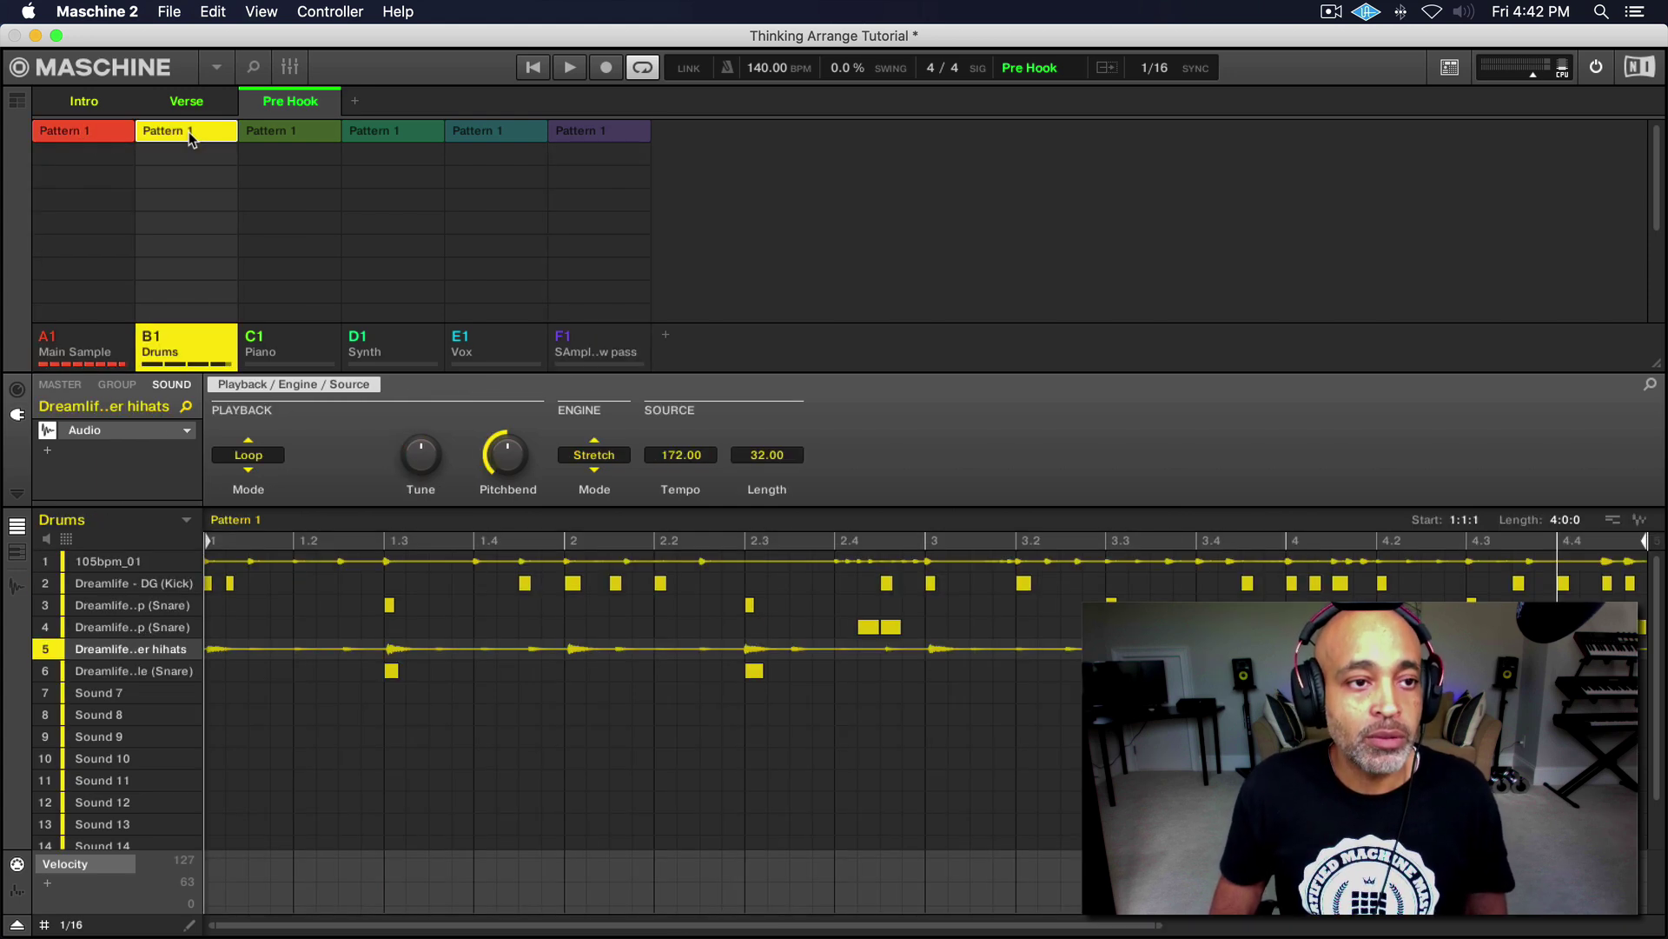
click(299, 134)
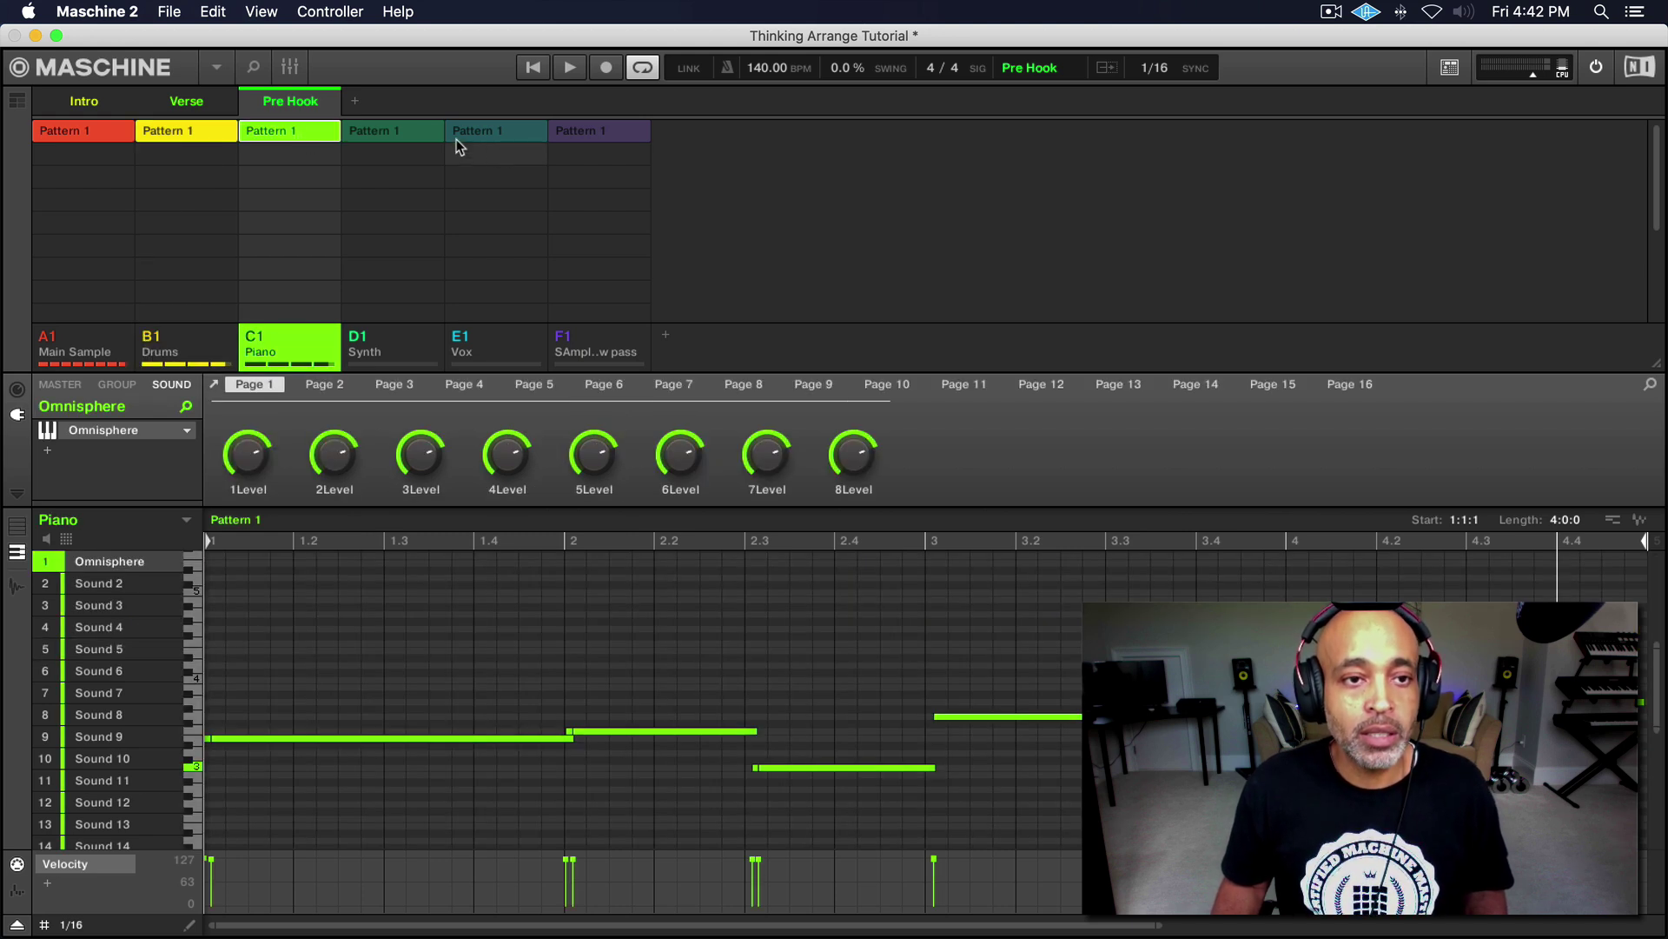
click(619, 132)
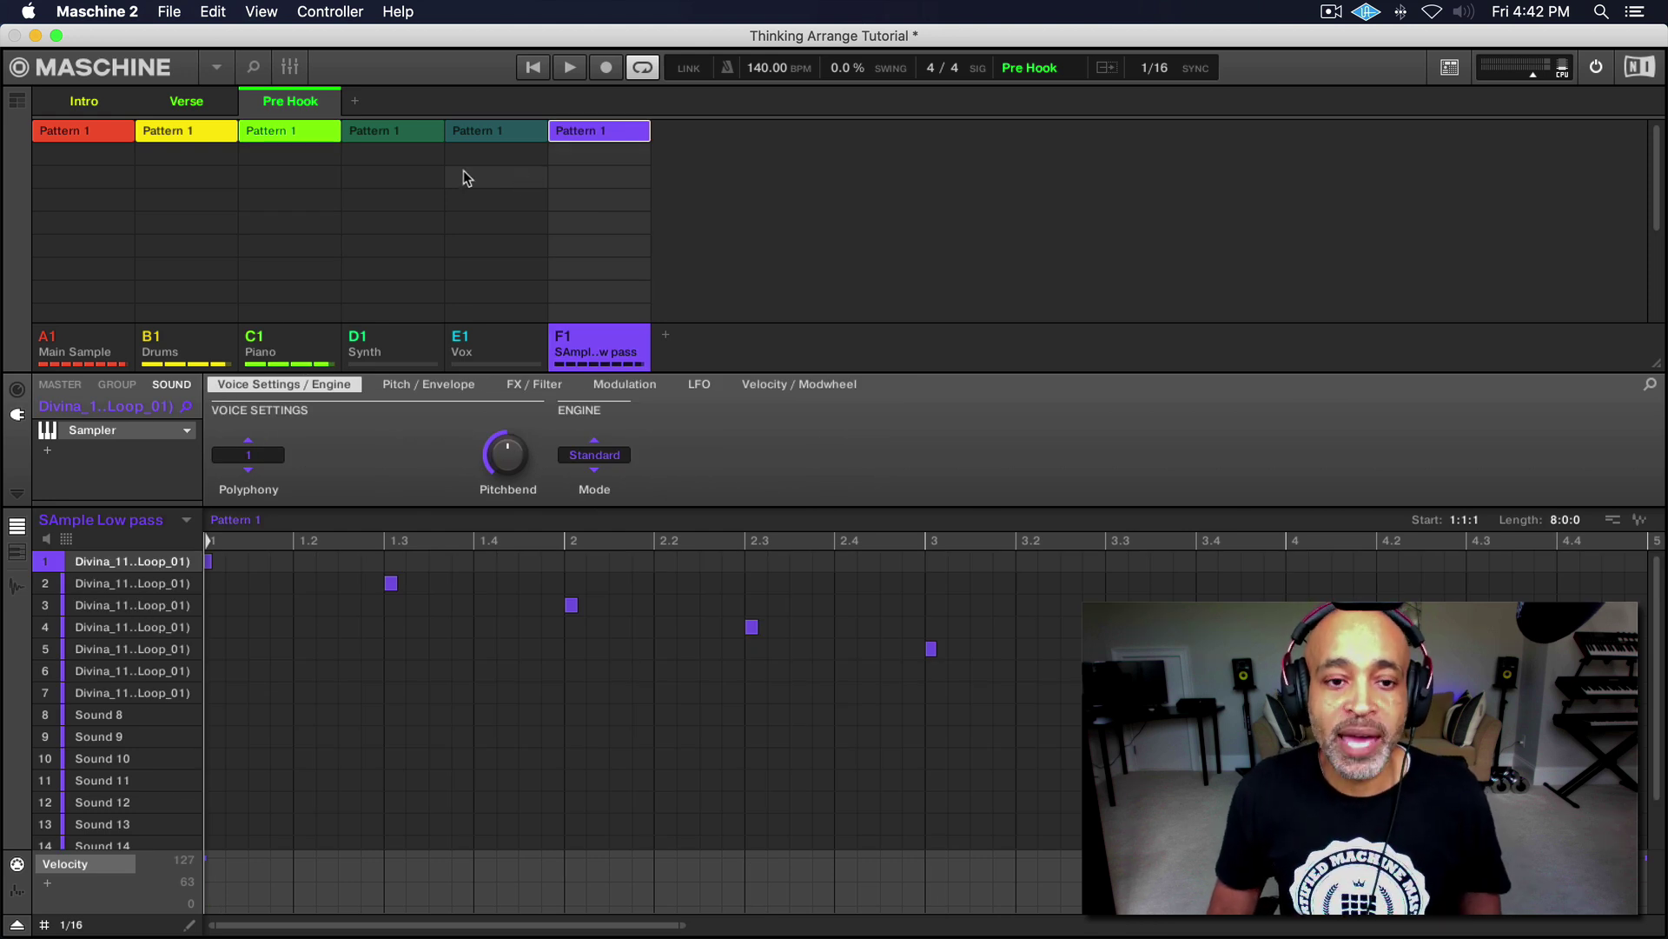
- Remove the Main Sample pattern from the Pre Hook scene and audition the scene
click(85, 130)
click(85, 130)
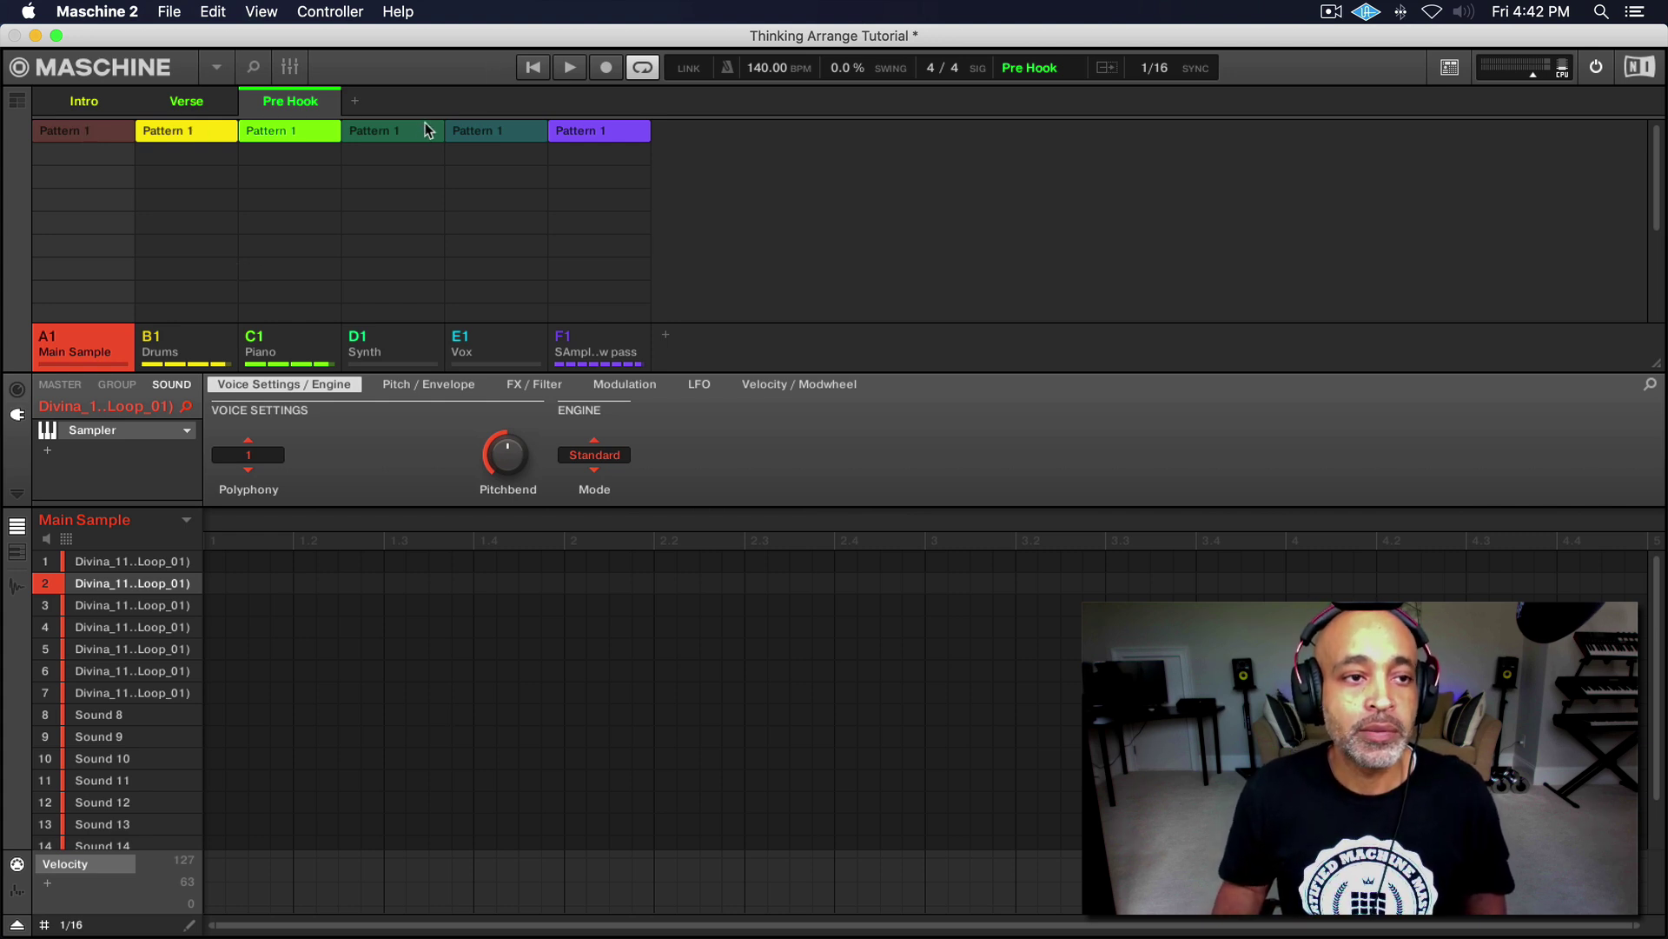
key(space)
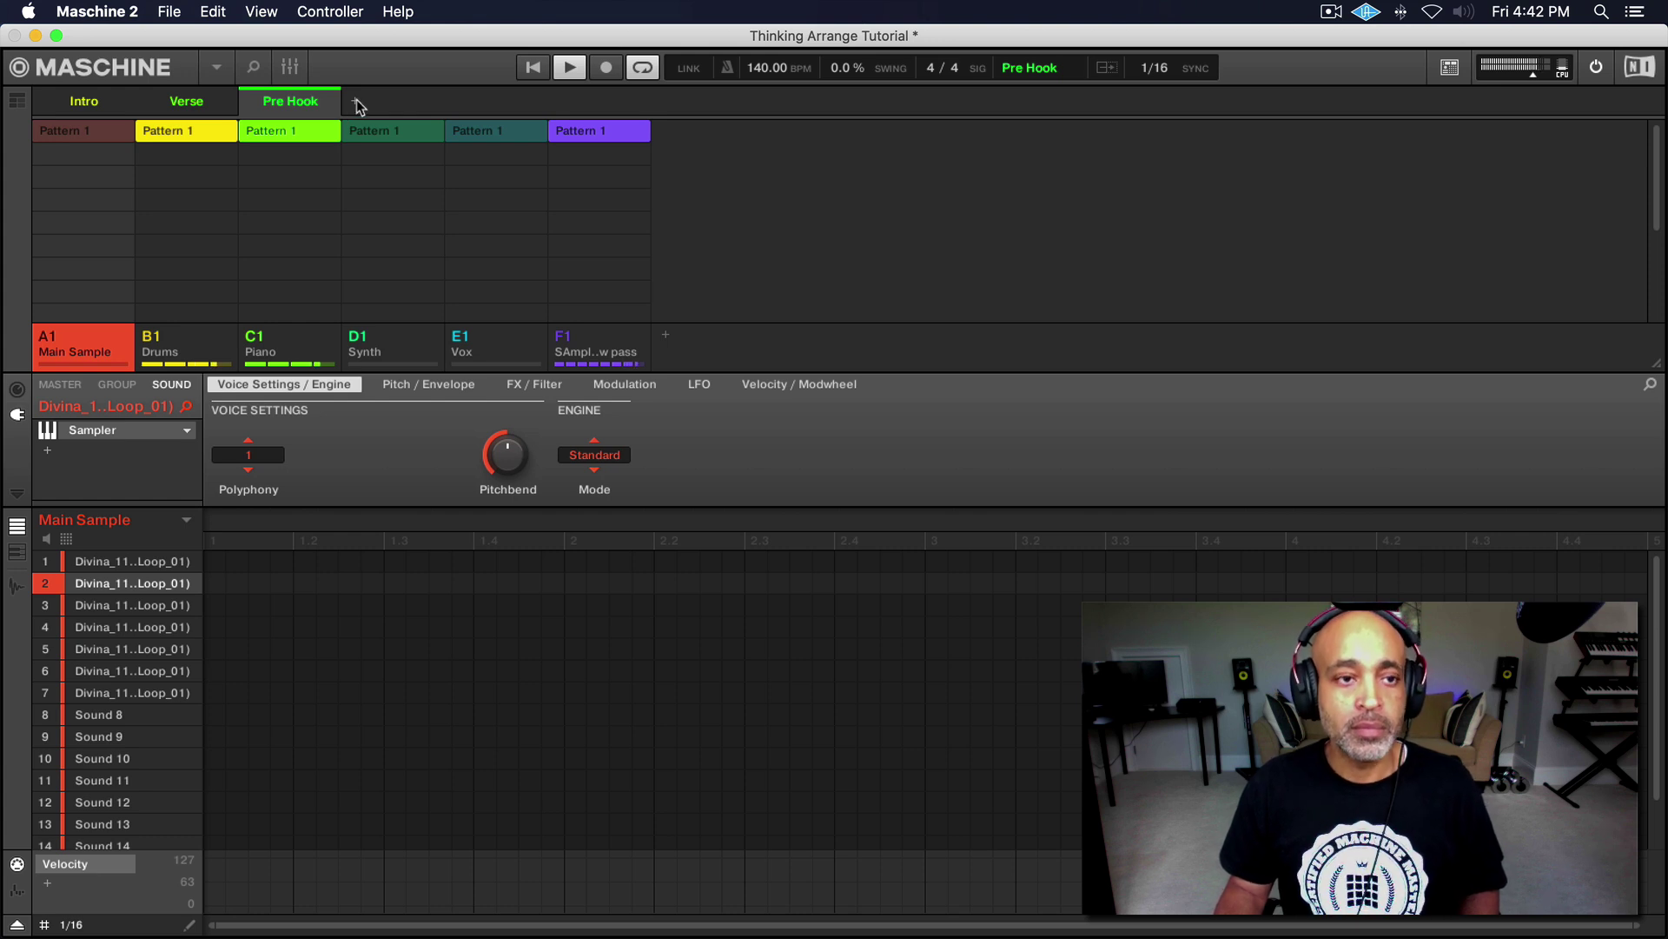
key(space)
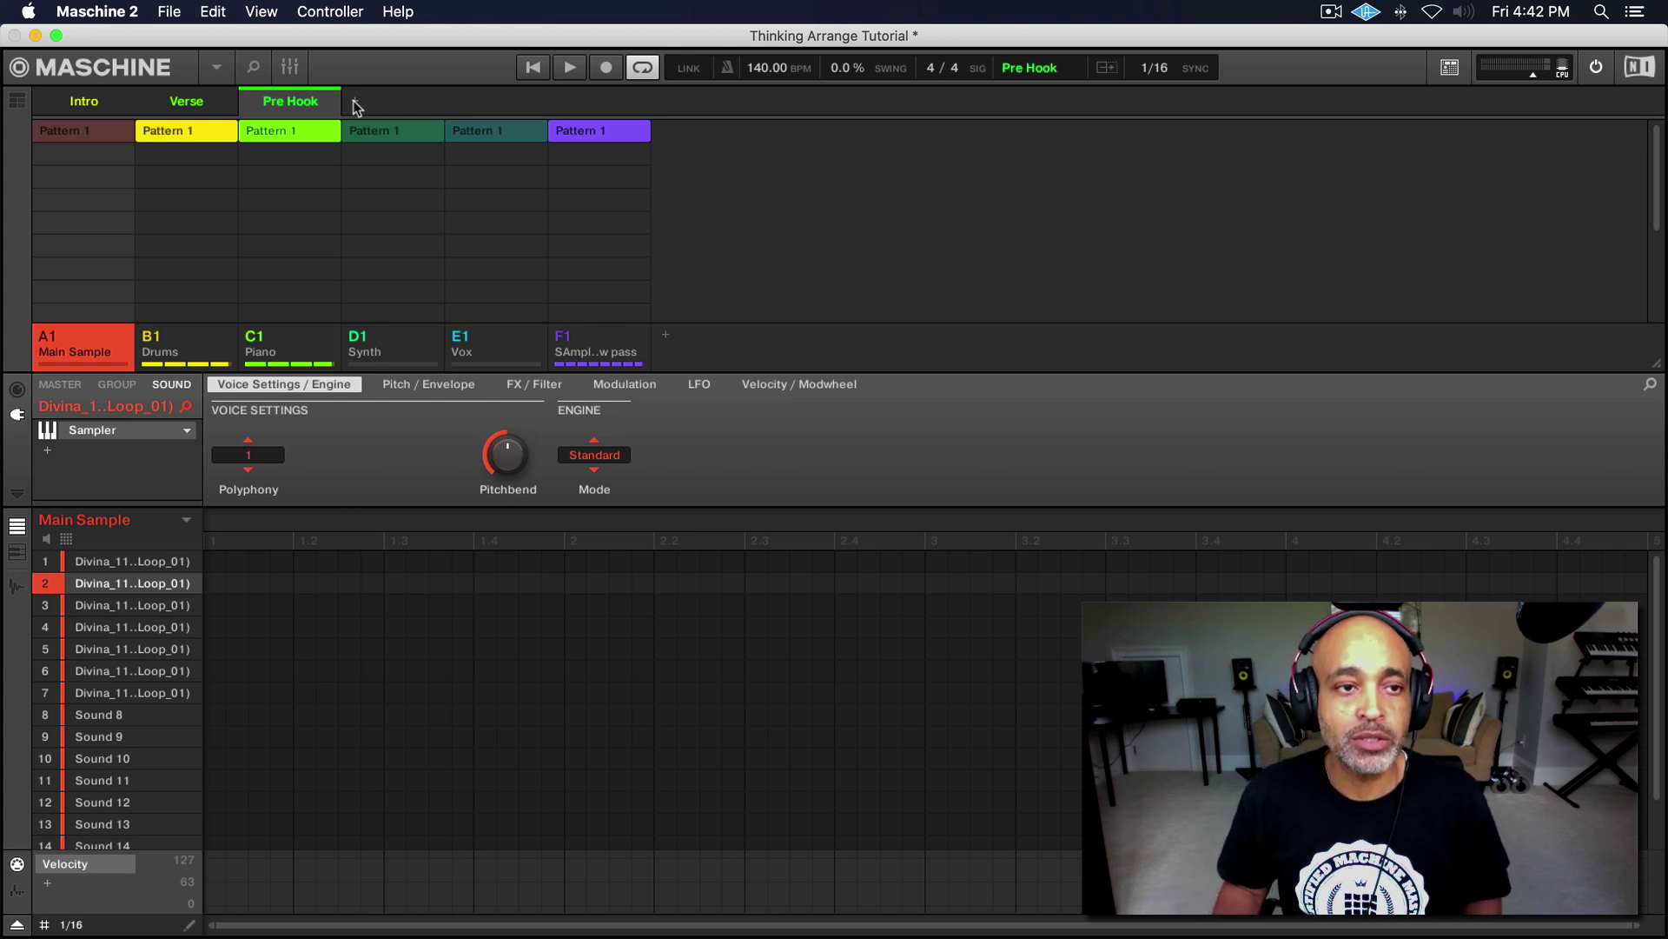
- Add a fourth scene after Pre Hook and name it Hook
click(357, 104)
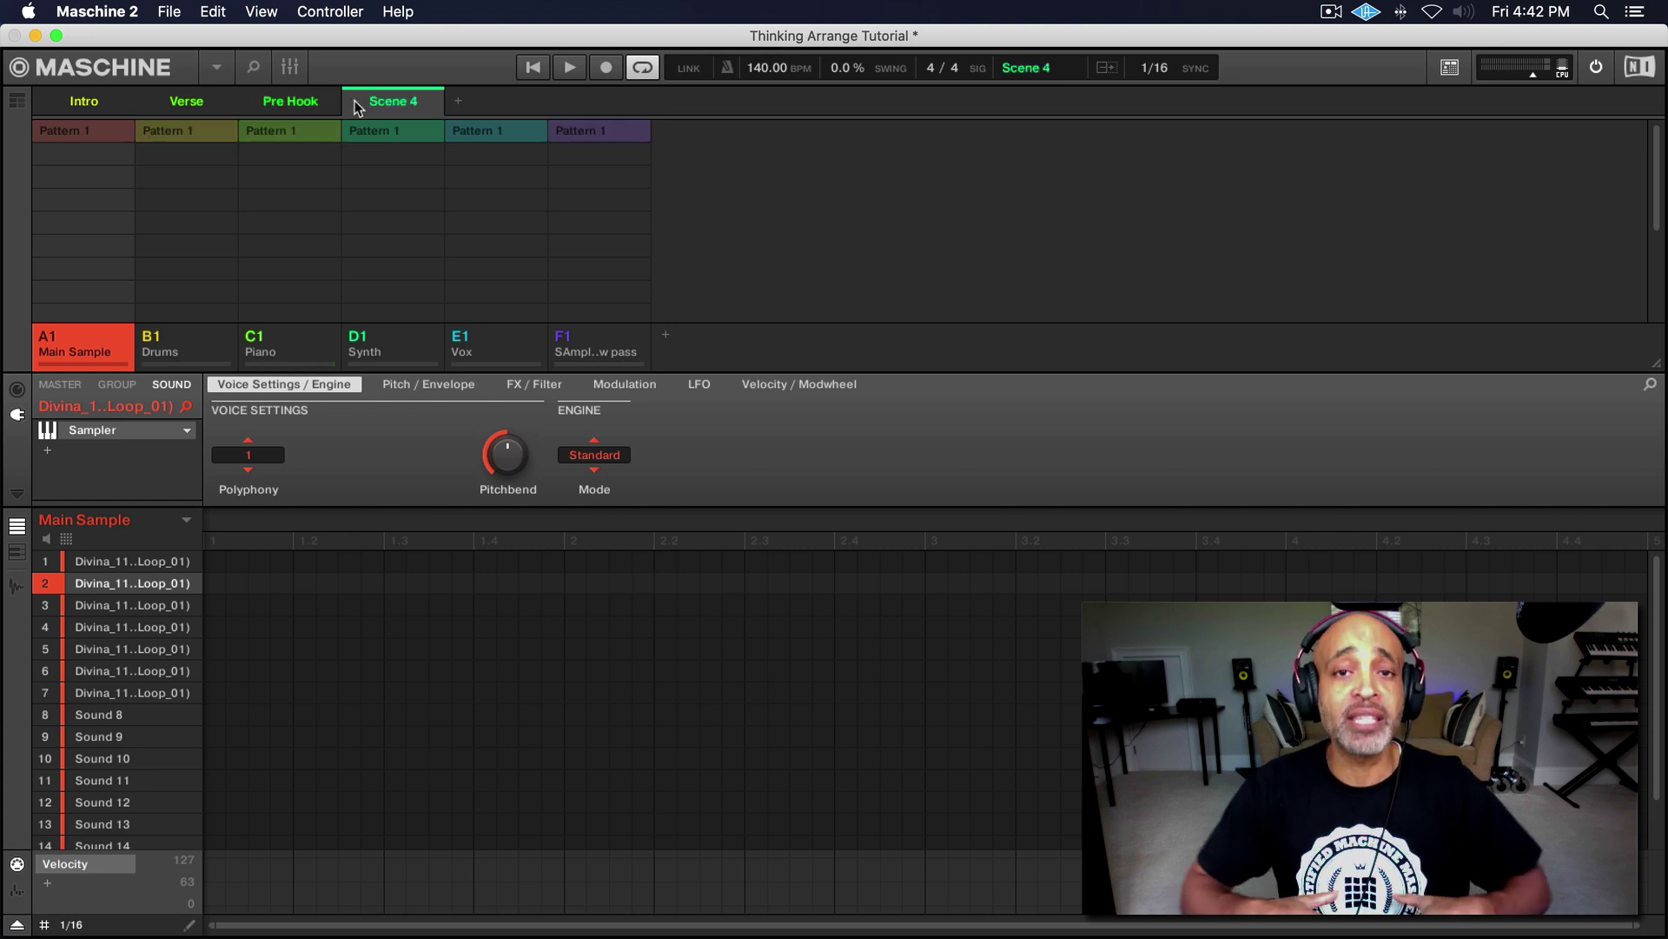
double_click(356, 102)
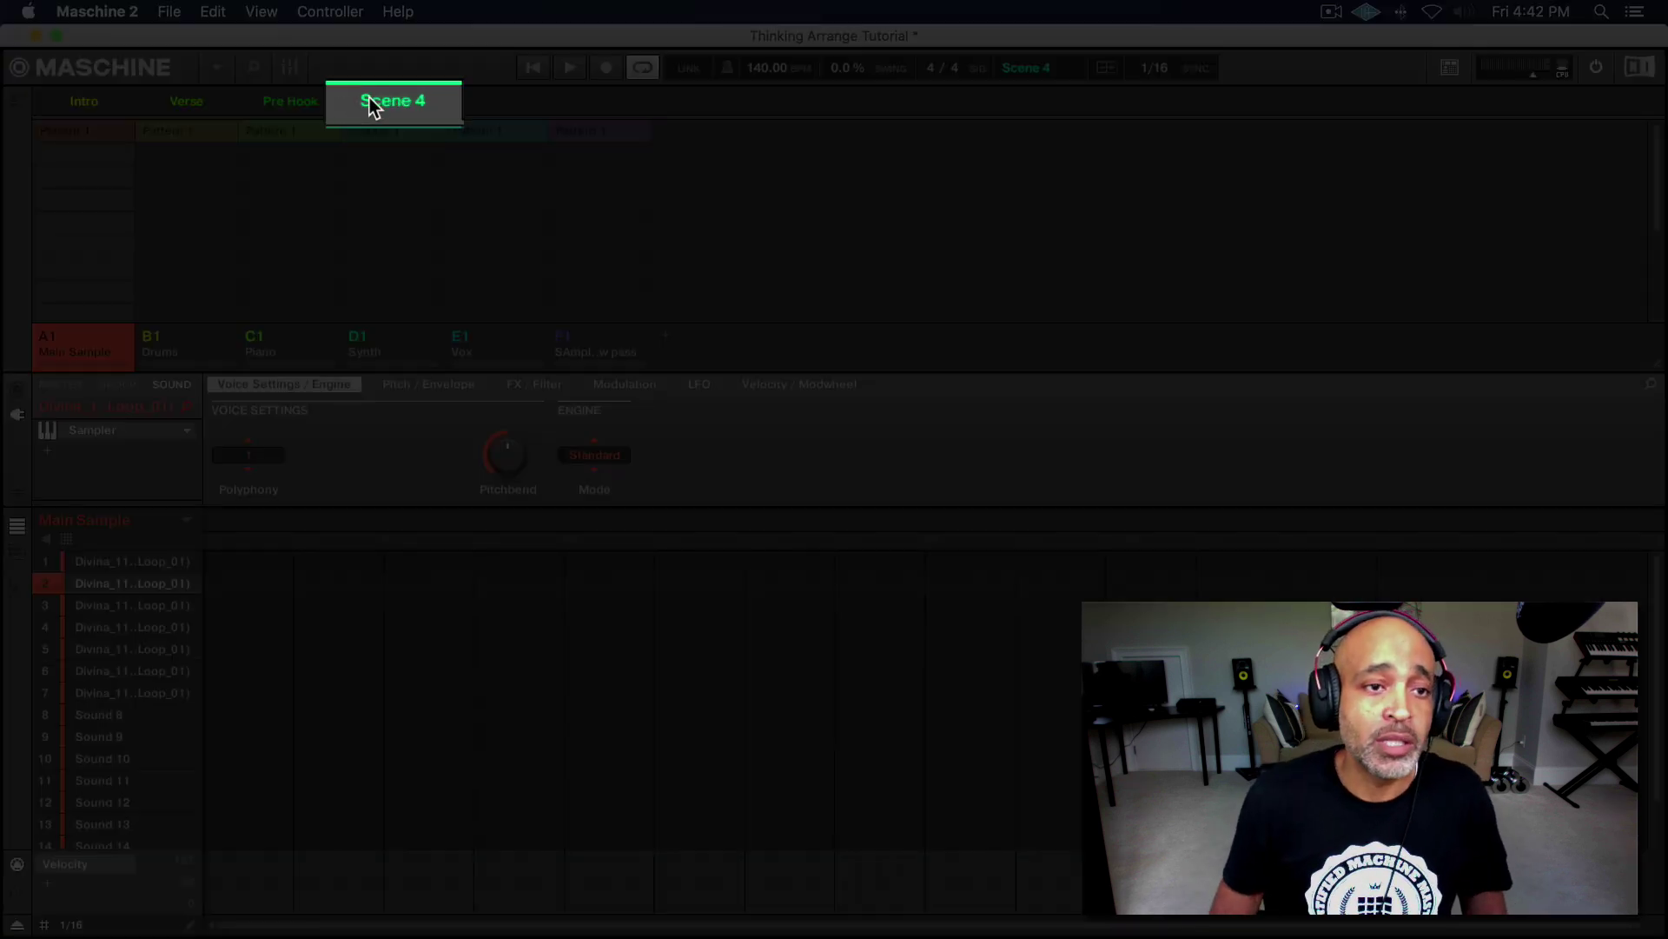
text(Hook)
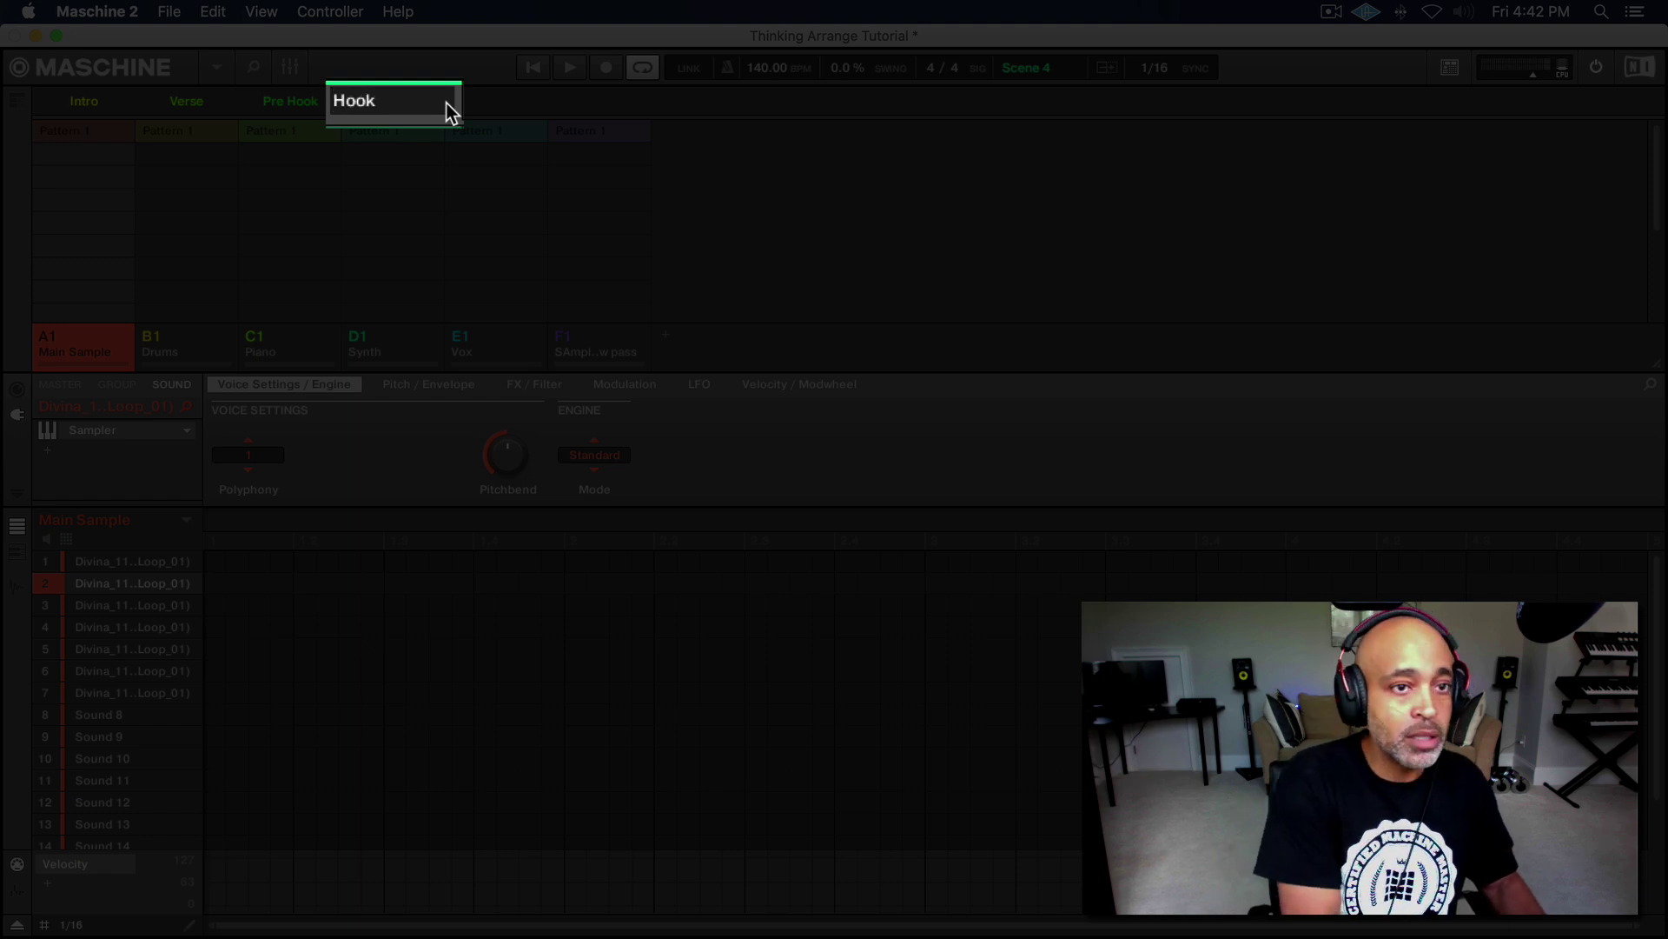
key(Return)
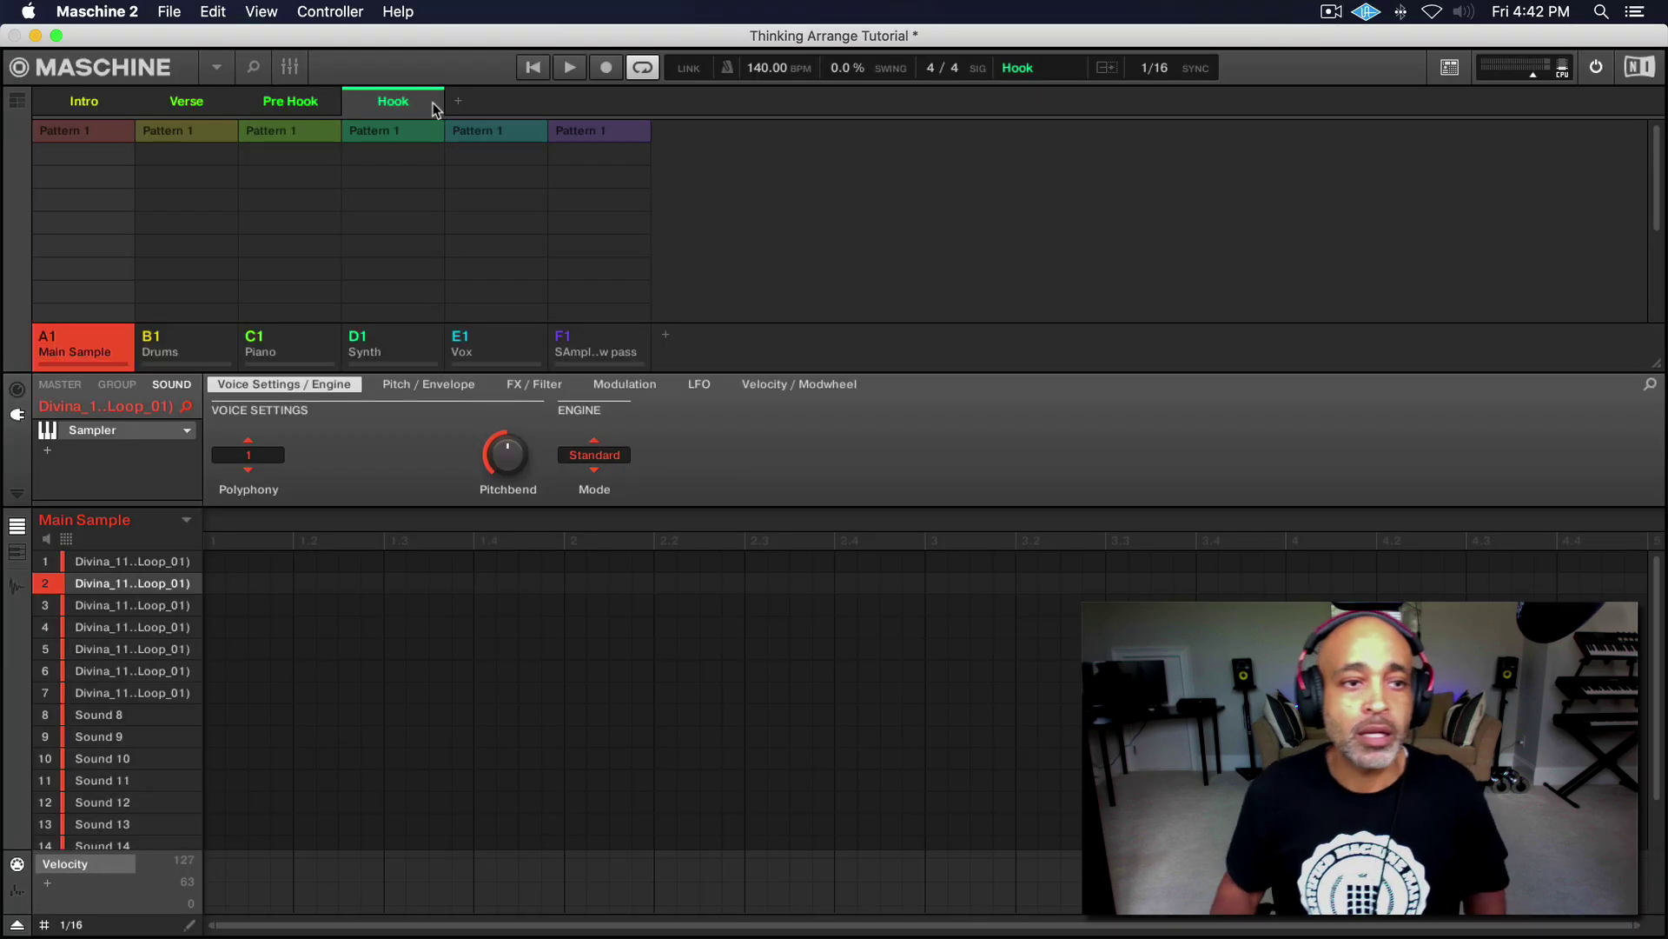
- Add Pattern 1 of all six groups, from Main Sample through SAmple Low pass, to the Hook scene
click(101, 130)
click(185, 132)
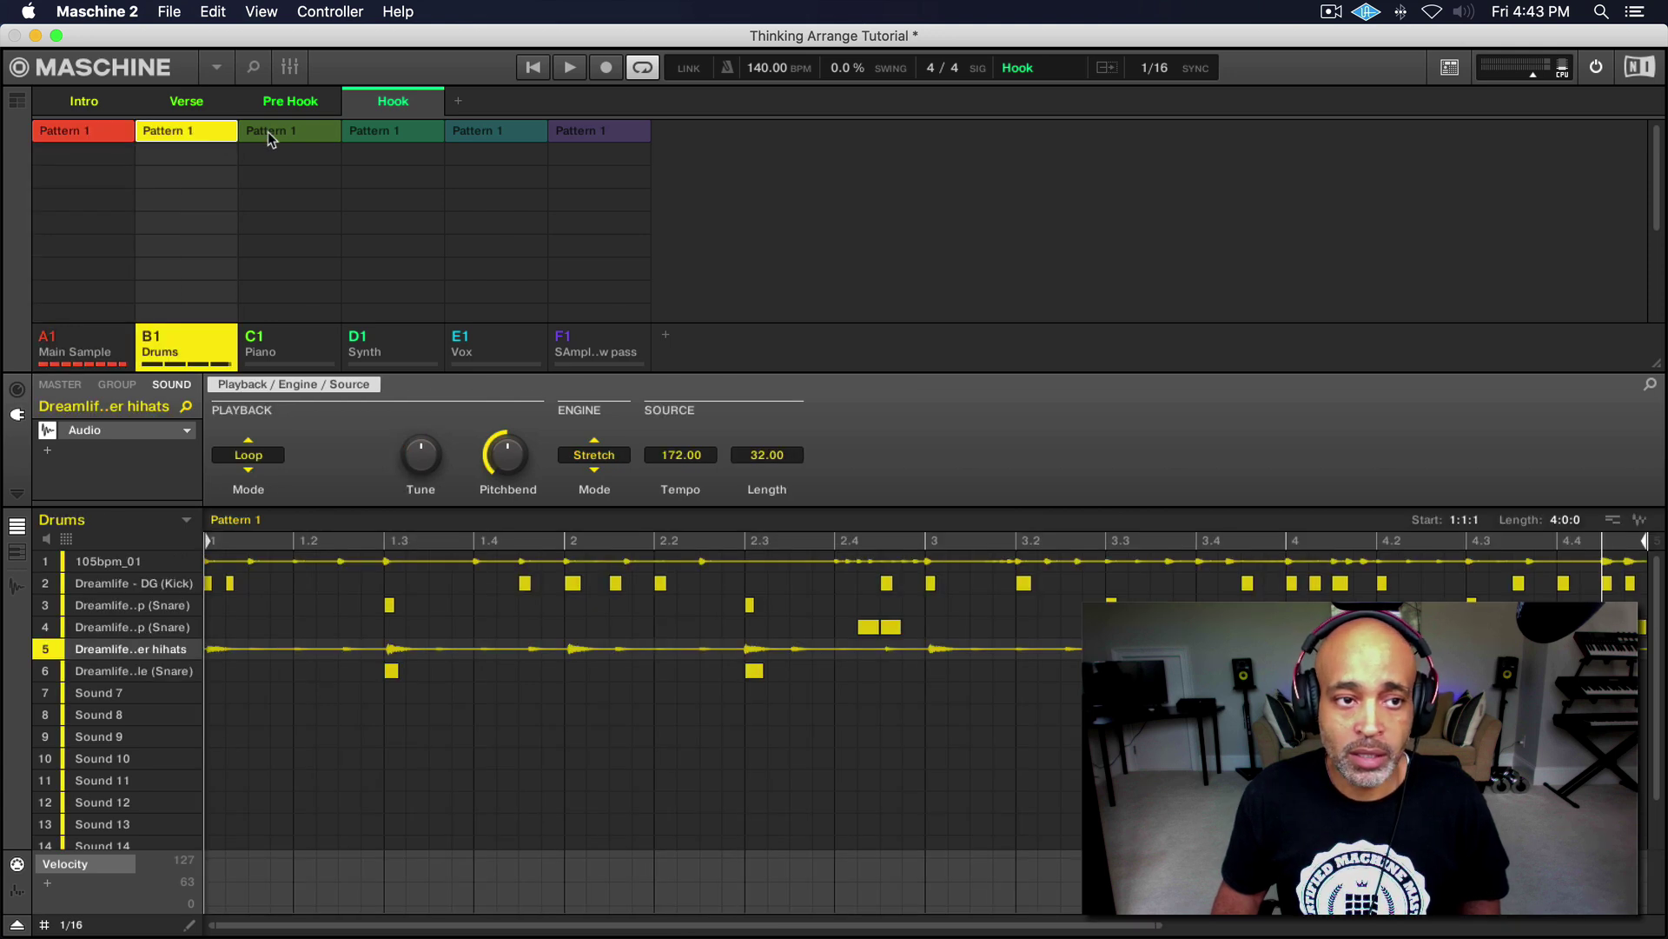
click(271, 133)
click(402, 132)
click(497, 135)
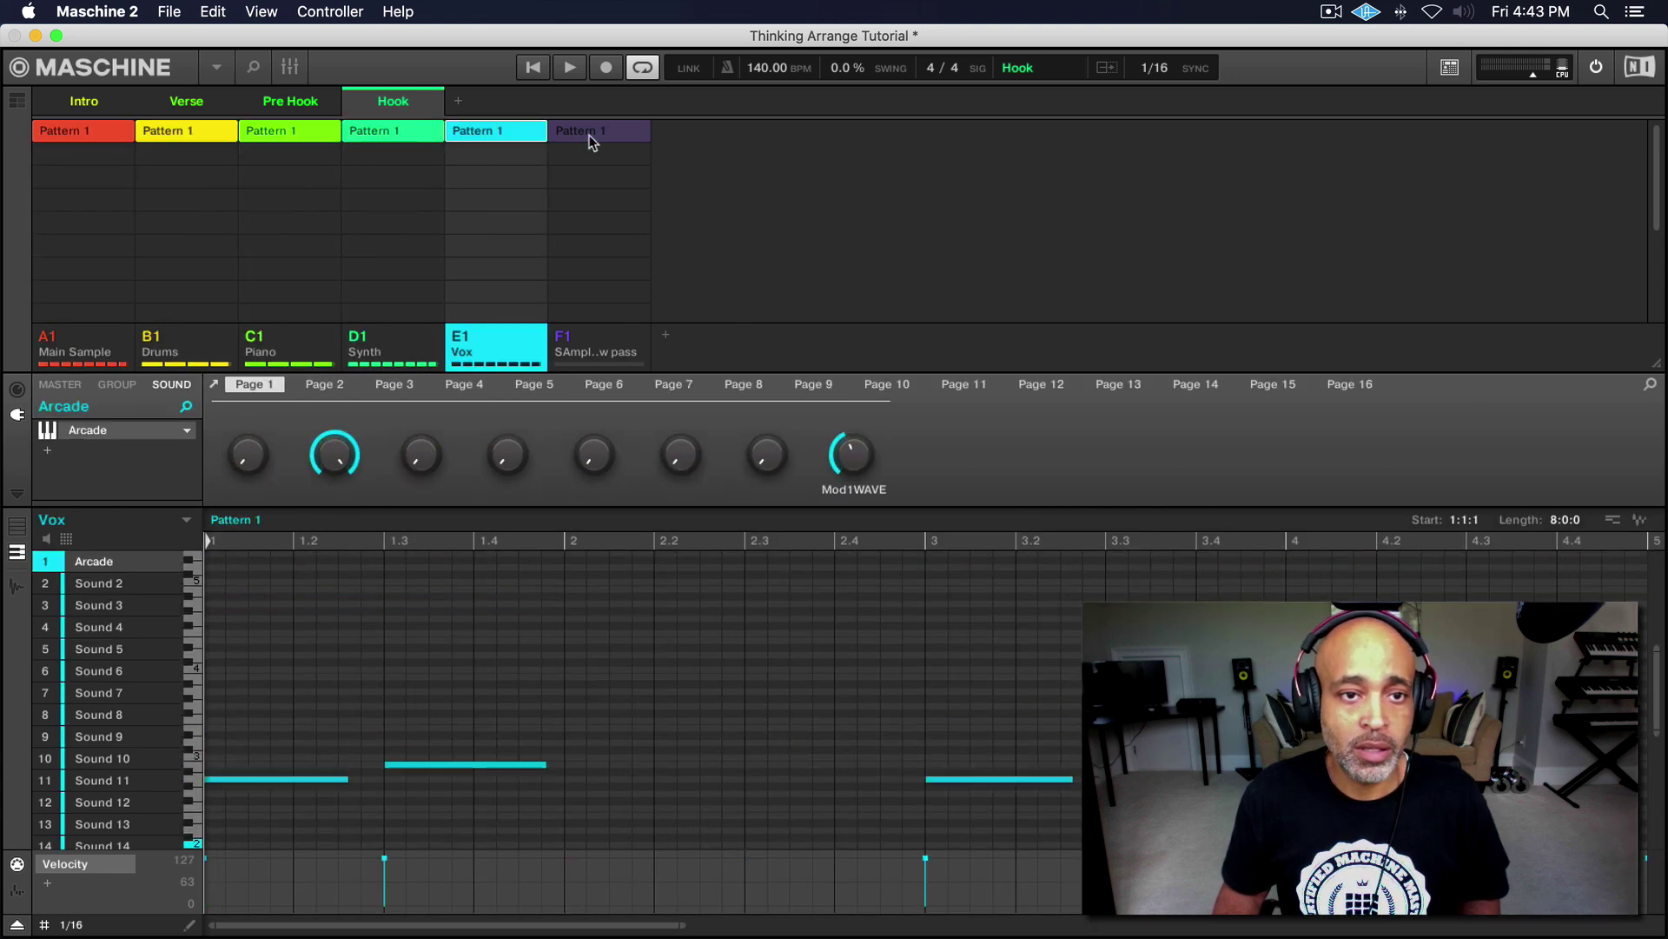
click(589, 134)
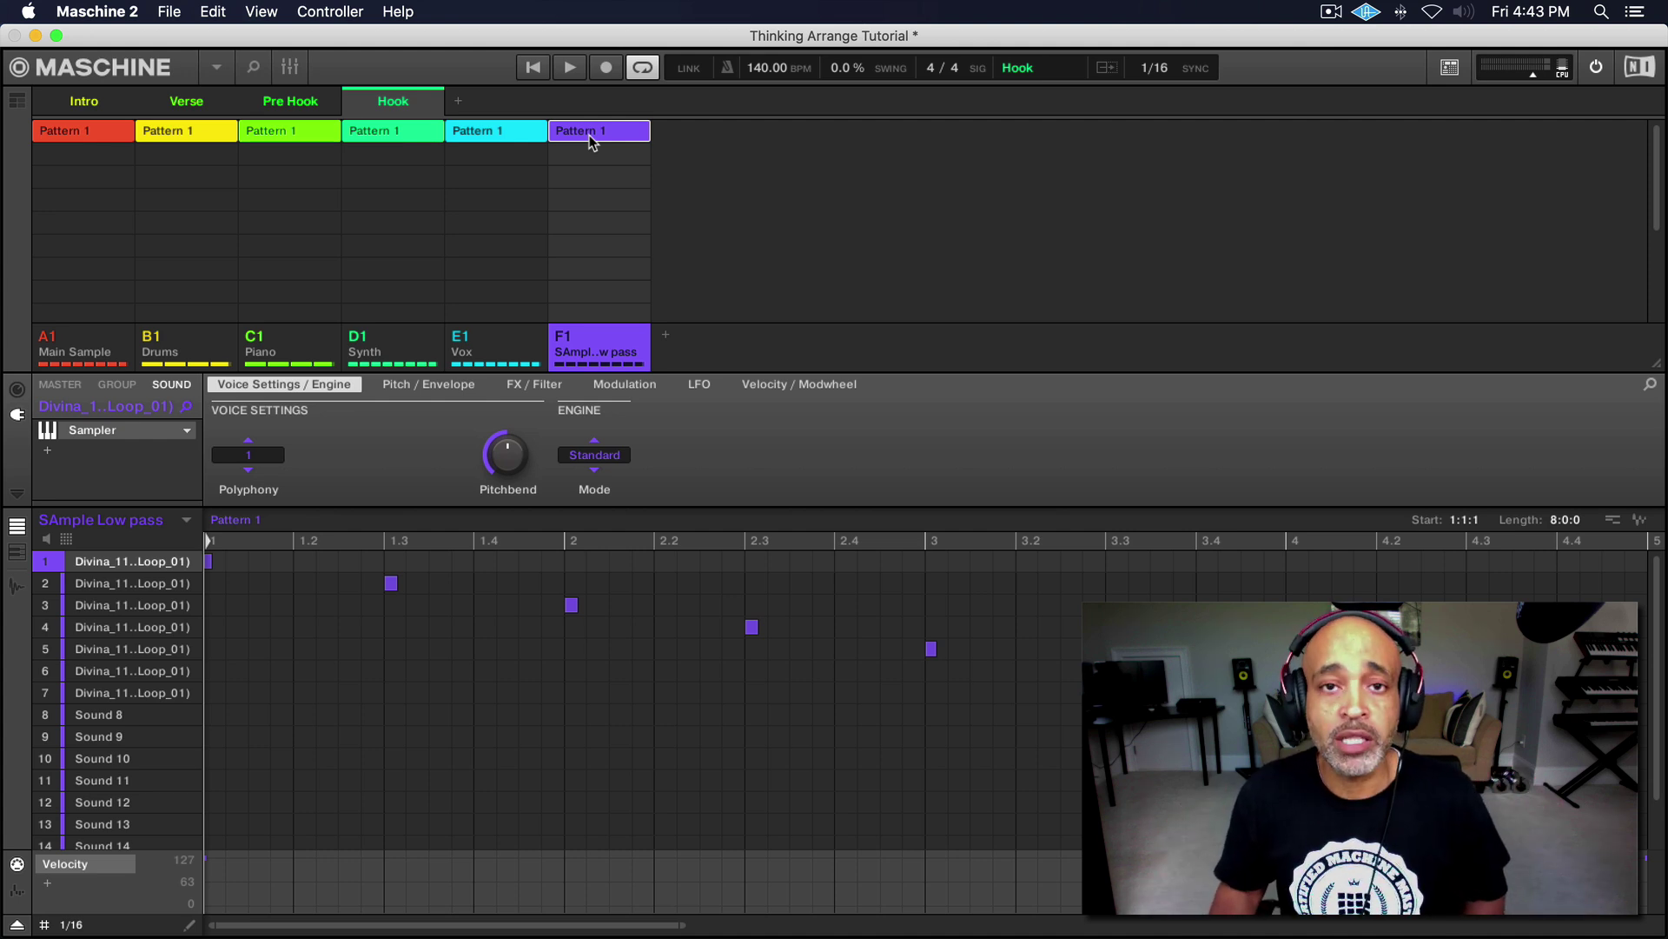
- Audition the Hook scene, restarting playback from the beginning, and stop it
key(space)
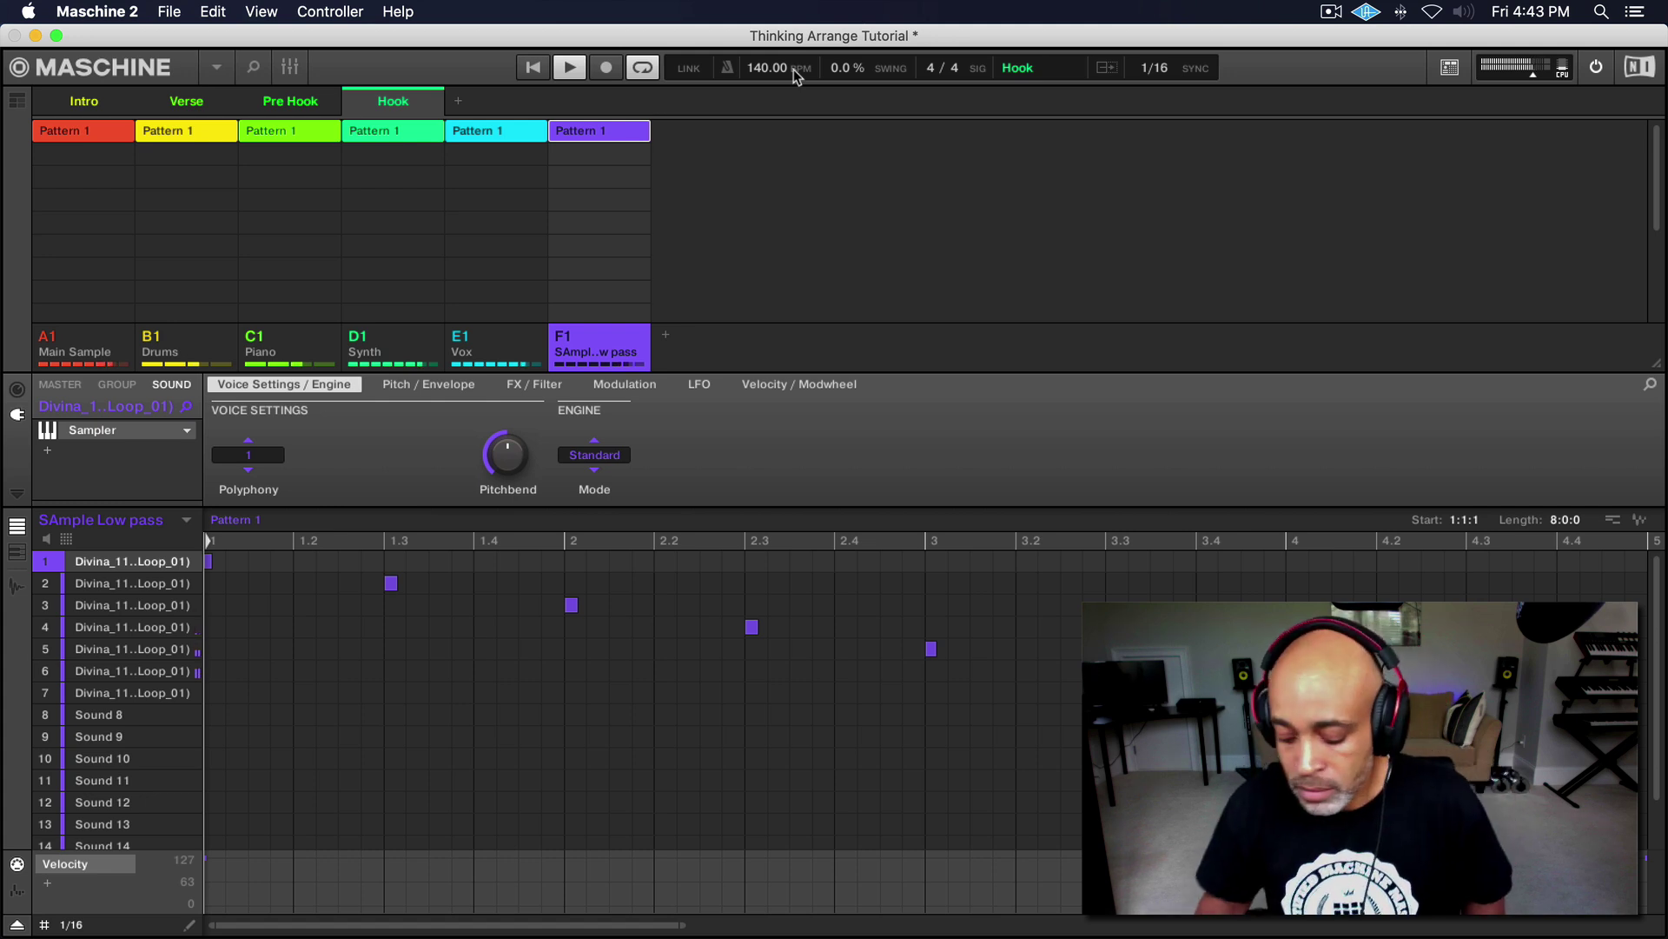
click(533, 68)
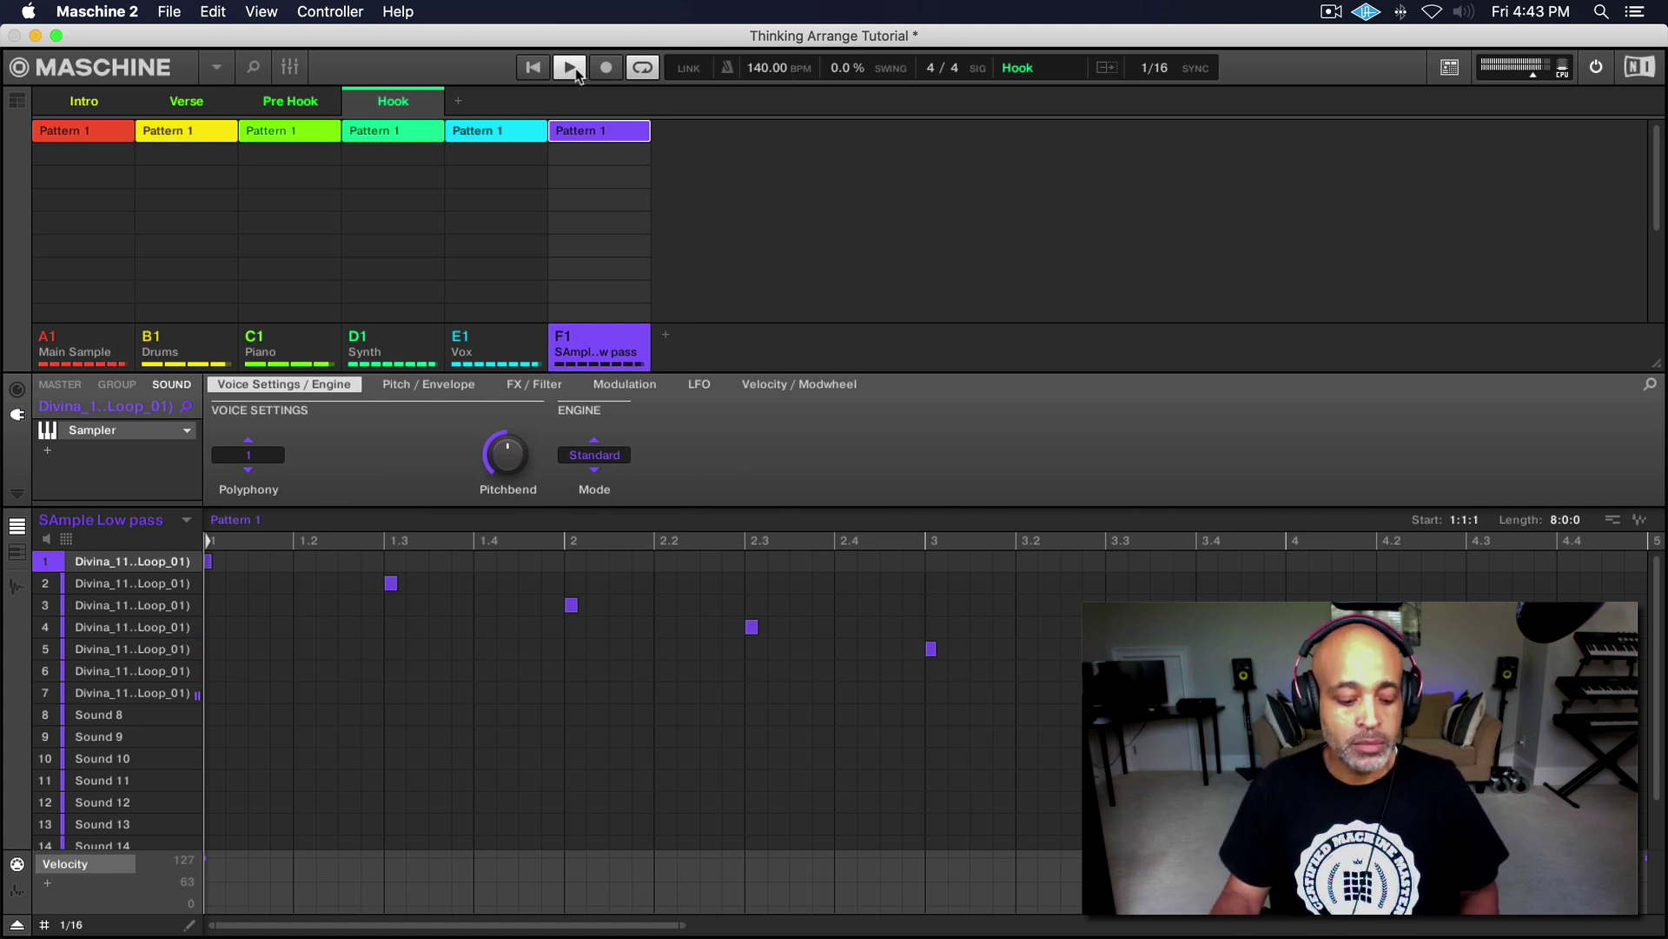
click(573, 69)
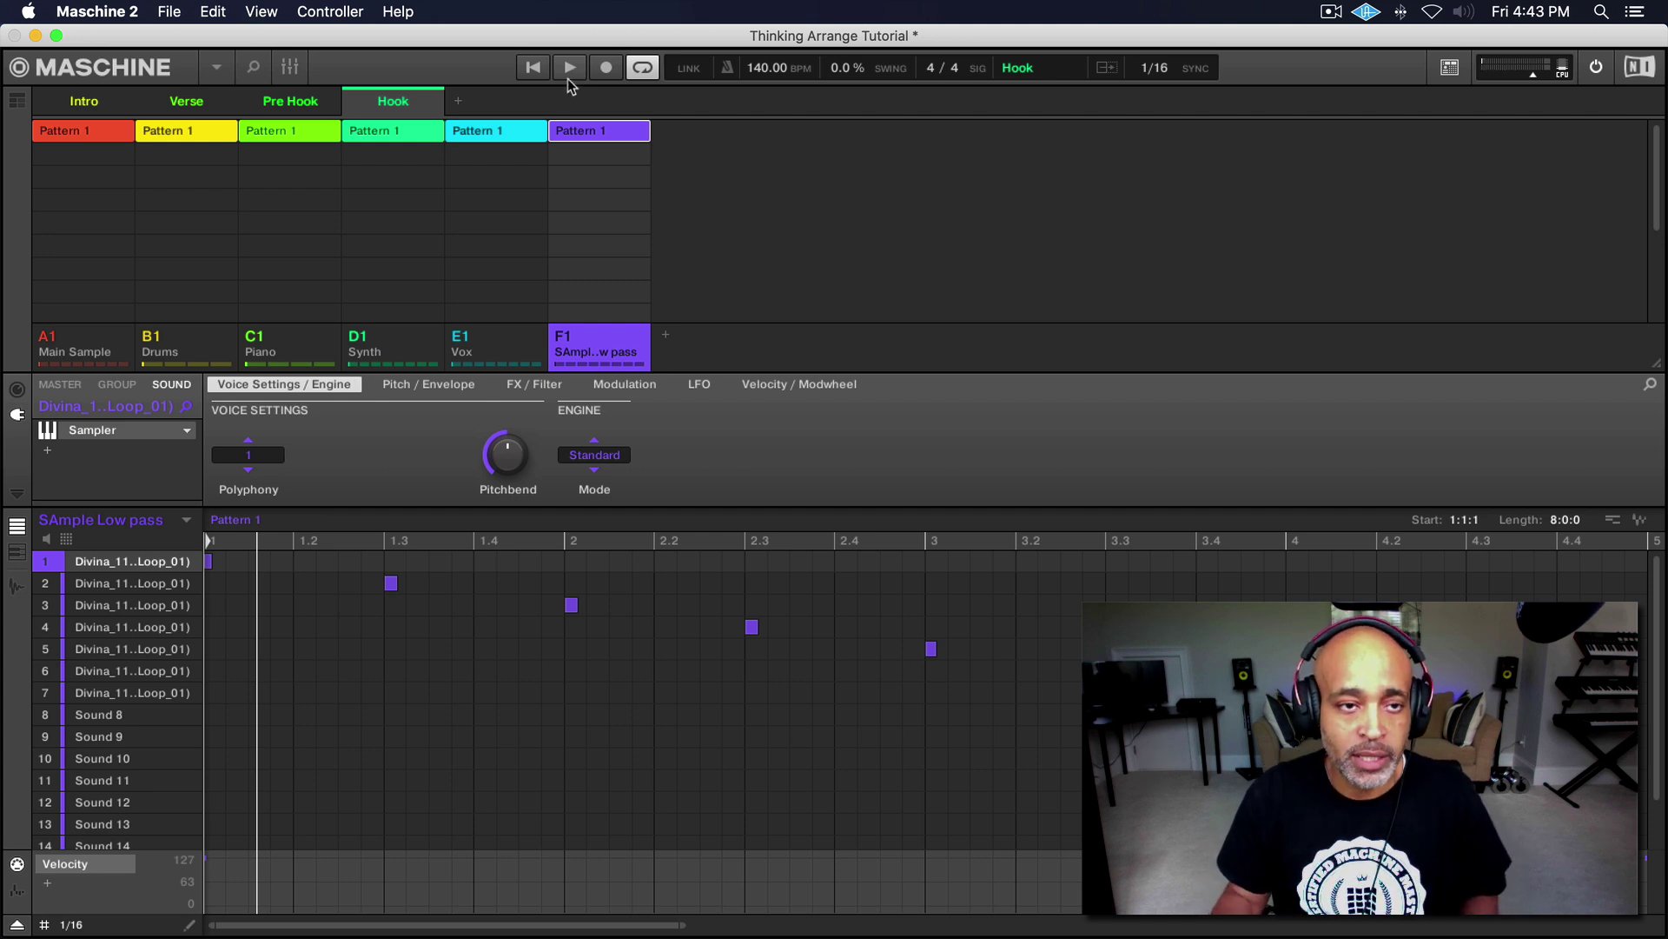
- Add a fifth scene after Hook and name it Outro
click(460, 102)
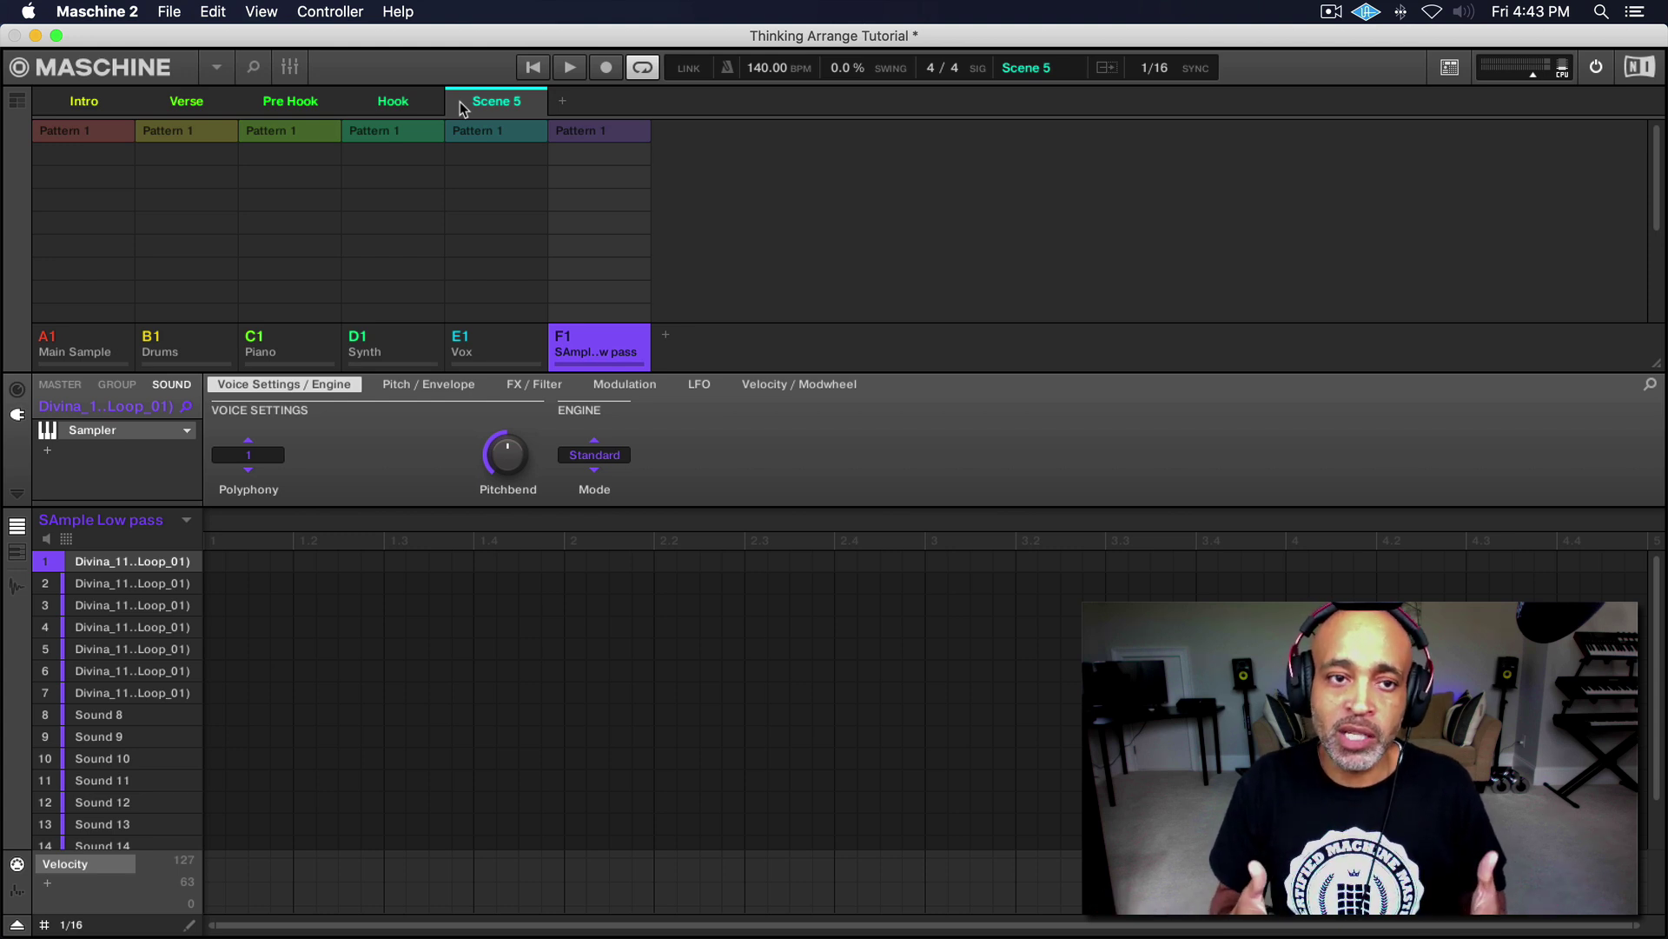
double_click(461, 102)
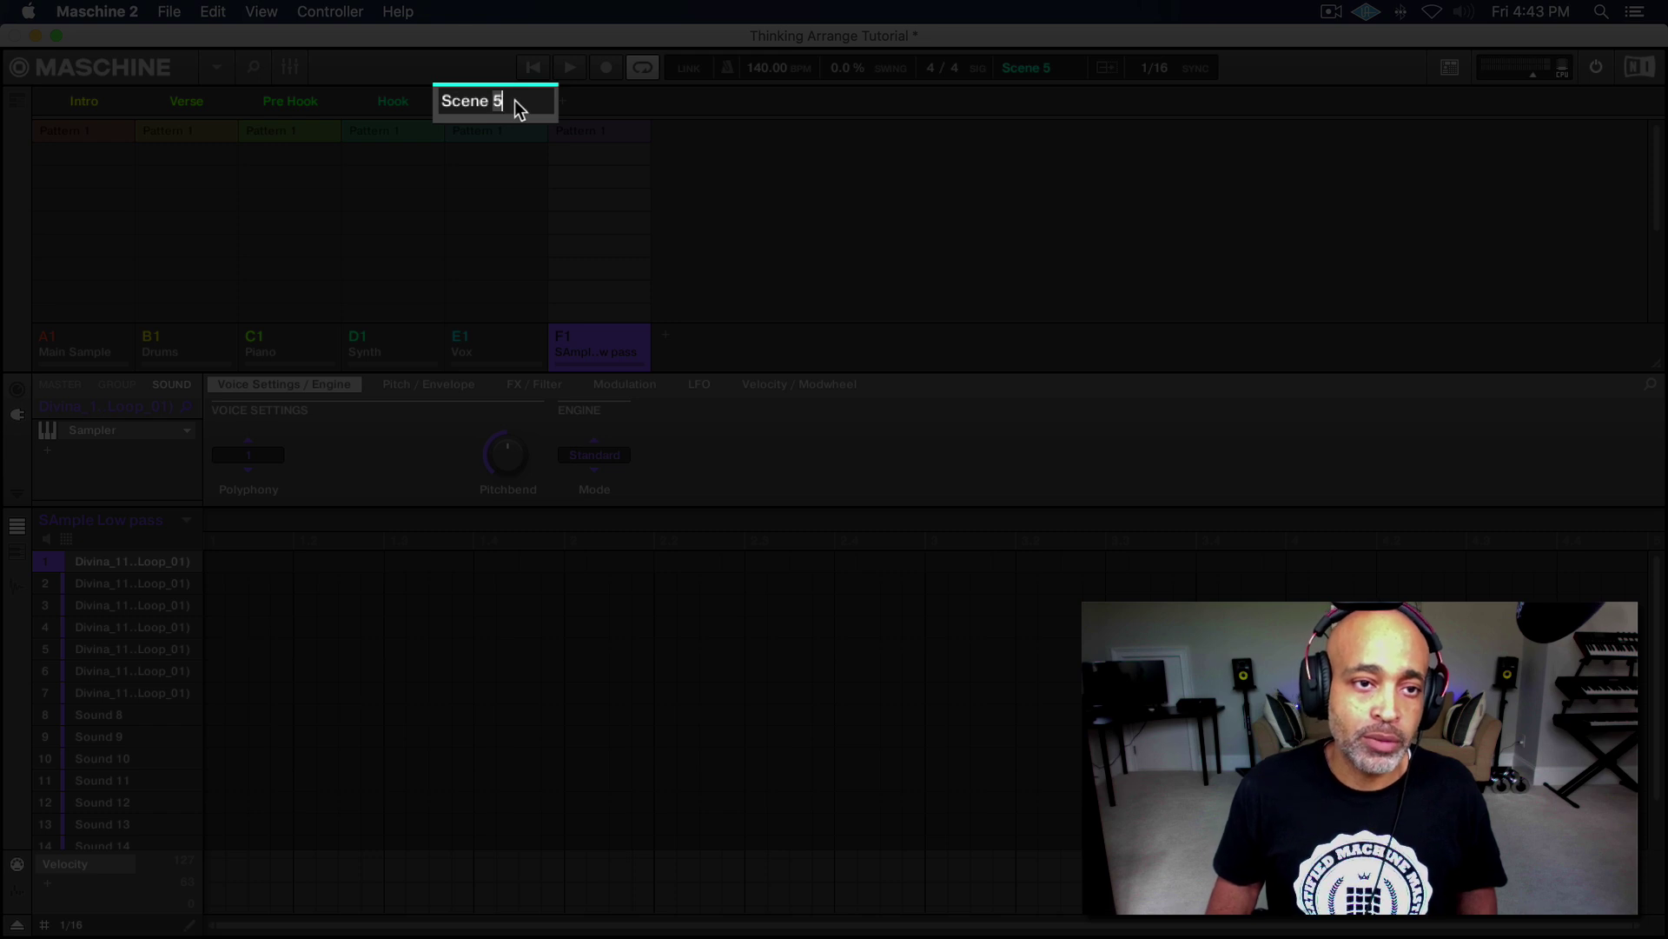
drag(502, 98, 435, 97)
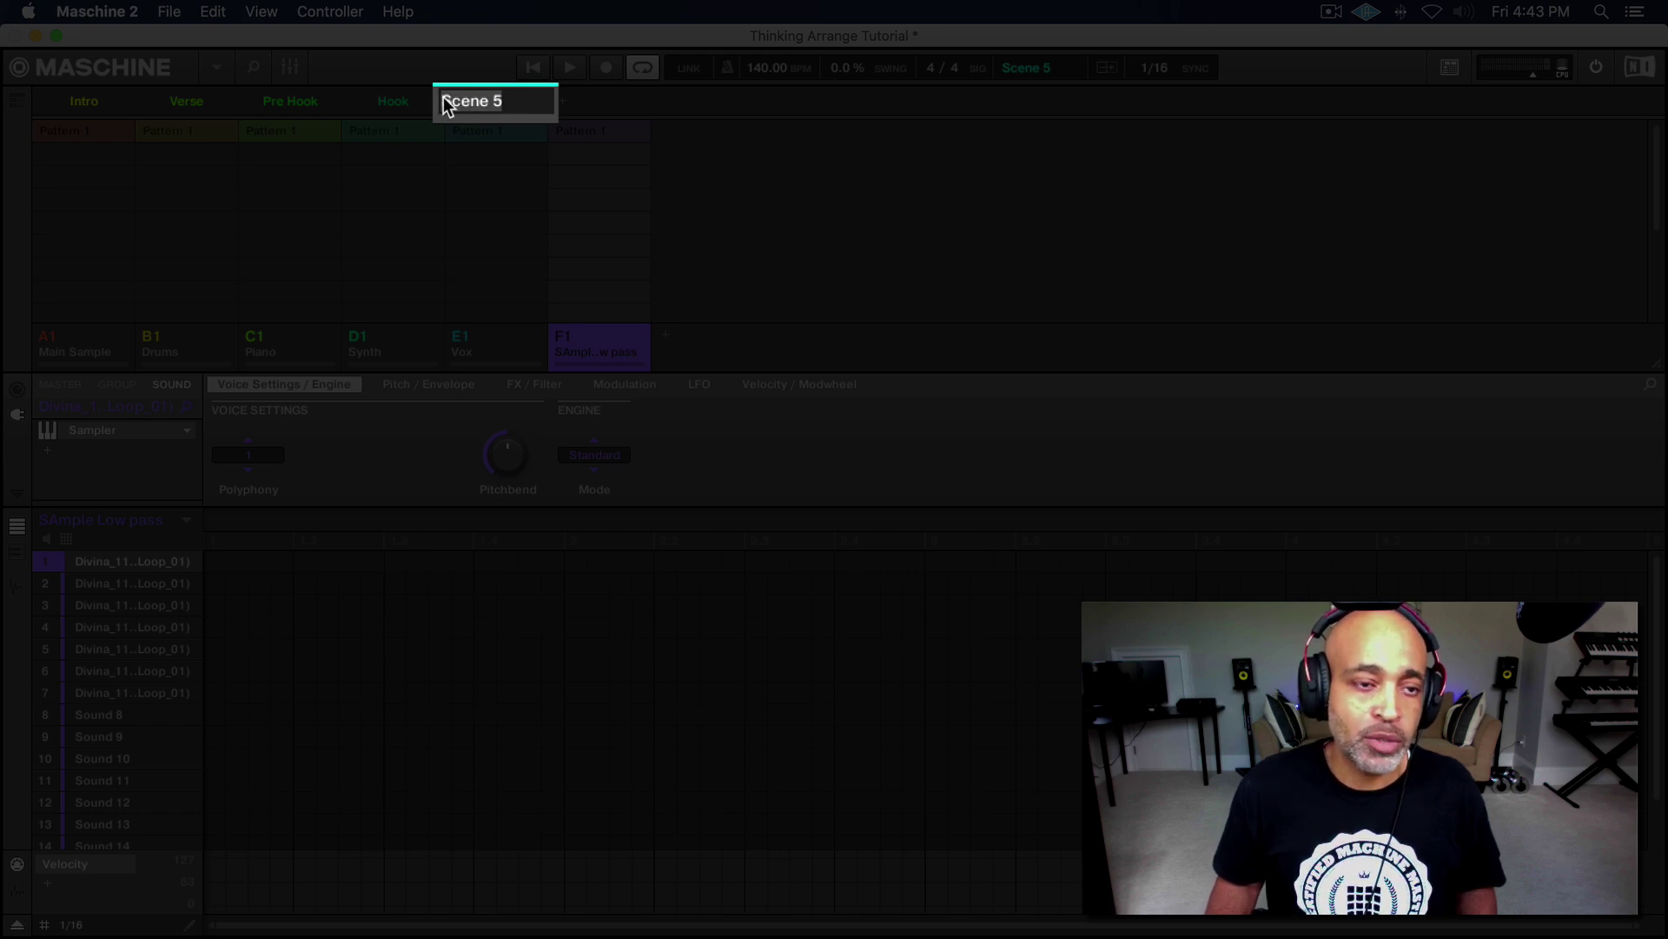
text(Outro)
key(Return)
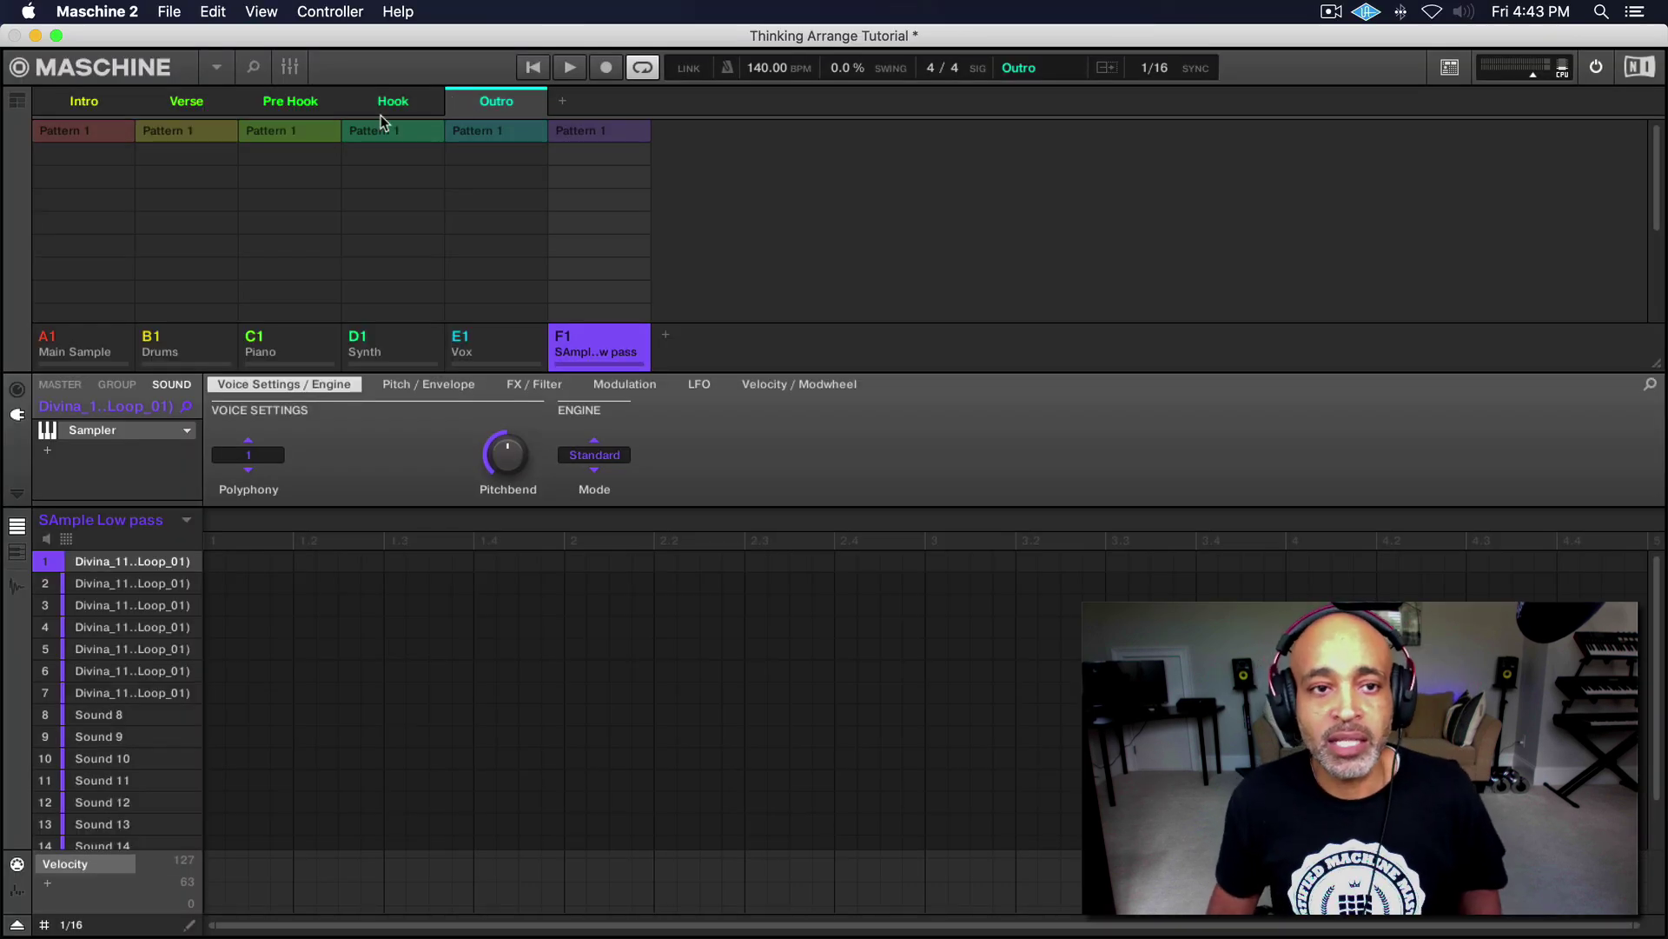
- Check the Intro scene's patterns and add the same Main Sample, Piano and SAmple Low pass Pattern 1 to the Outro scene
click(84, 100)
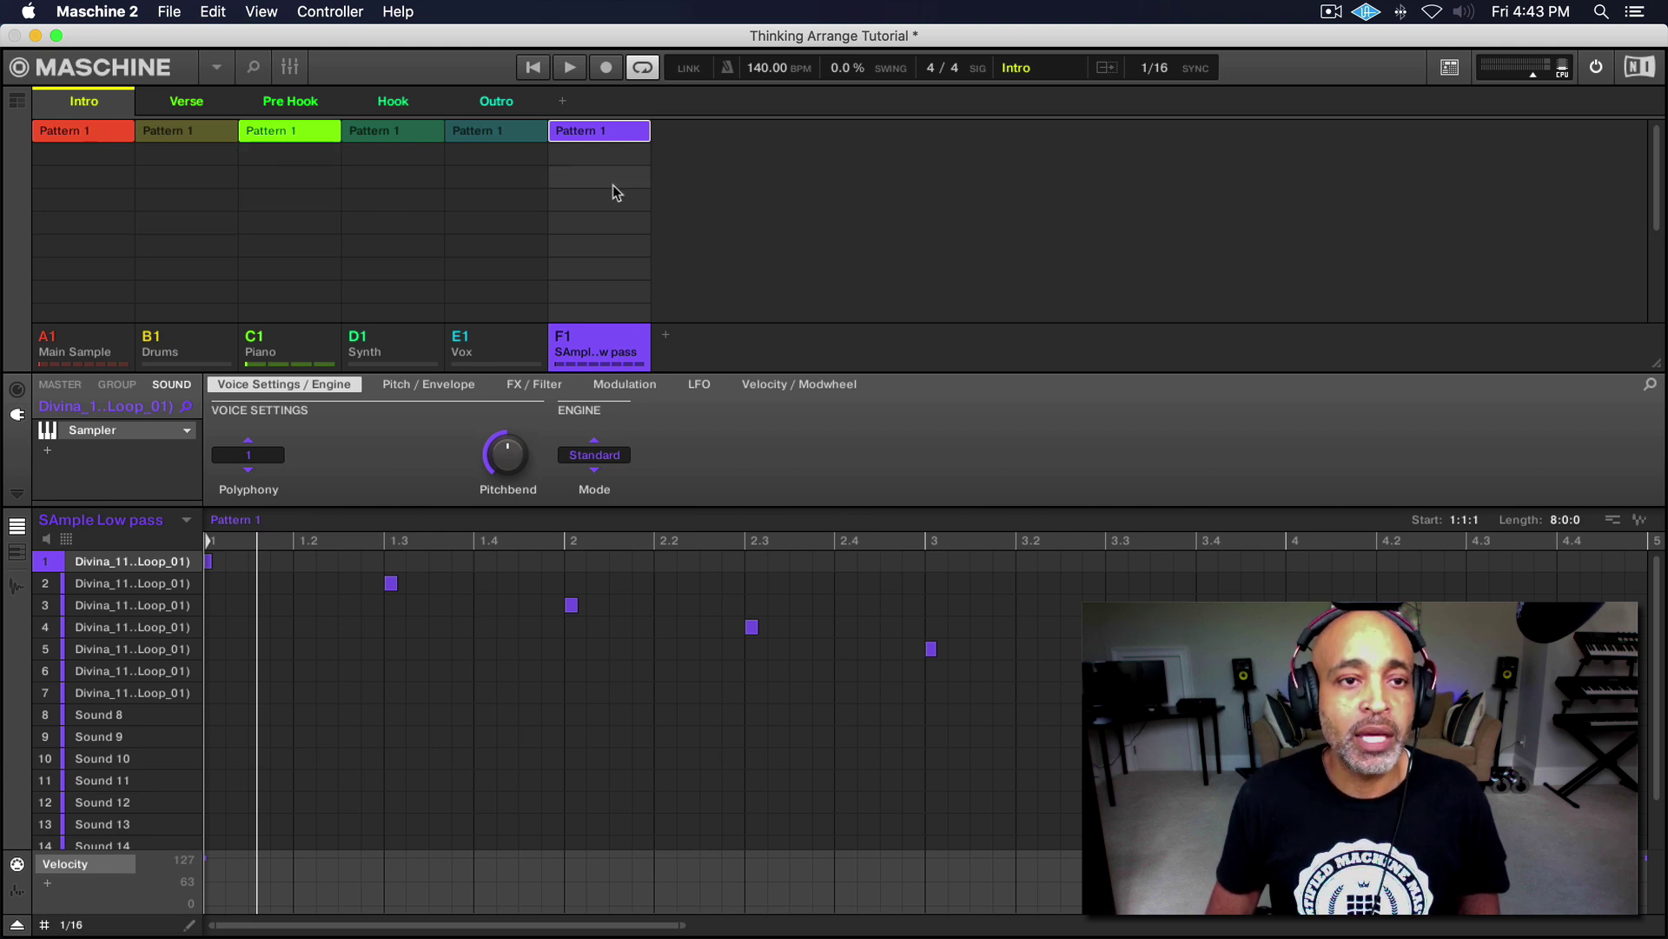
click(492, 103)
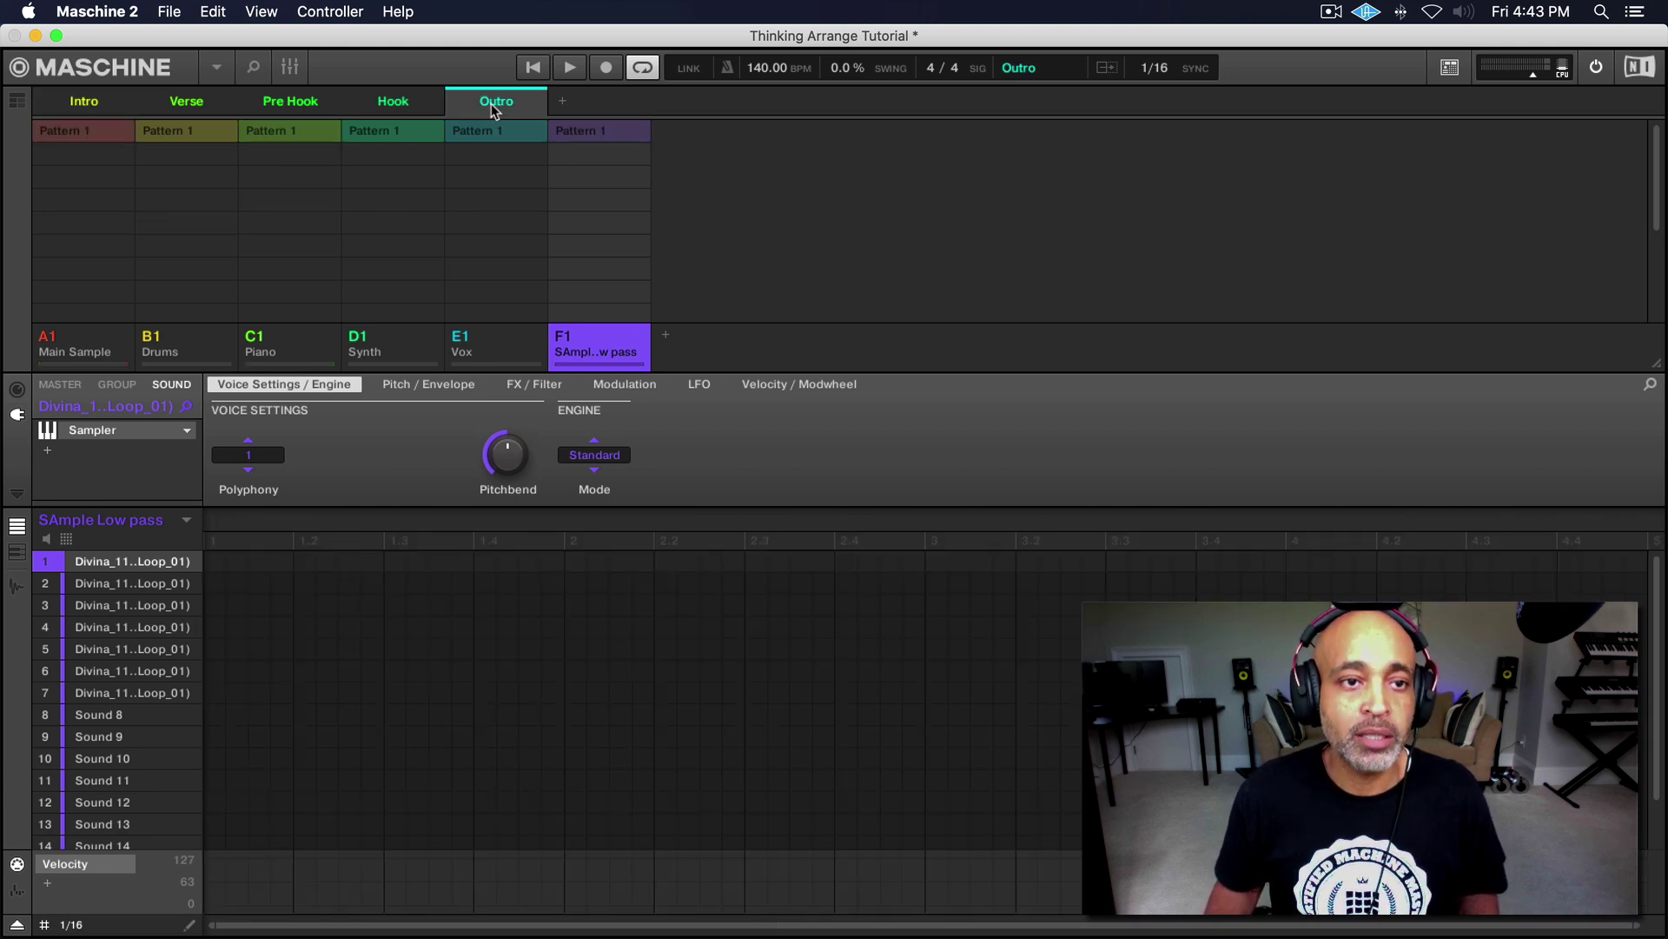
click(84, 134)
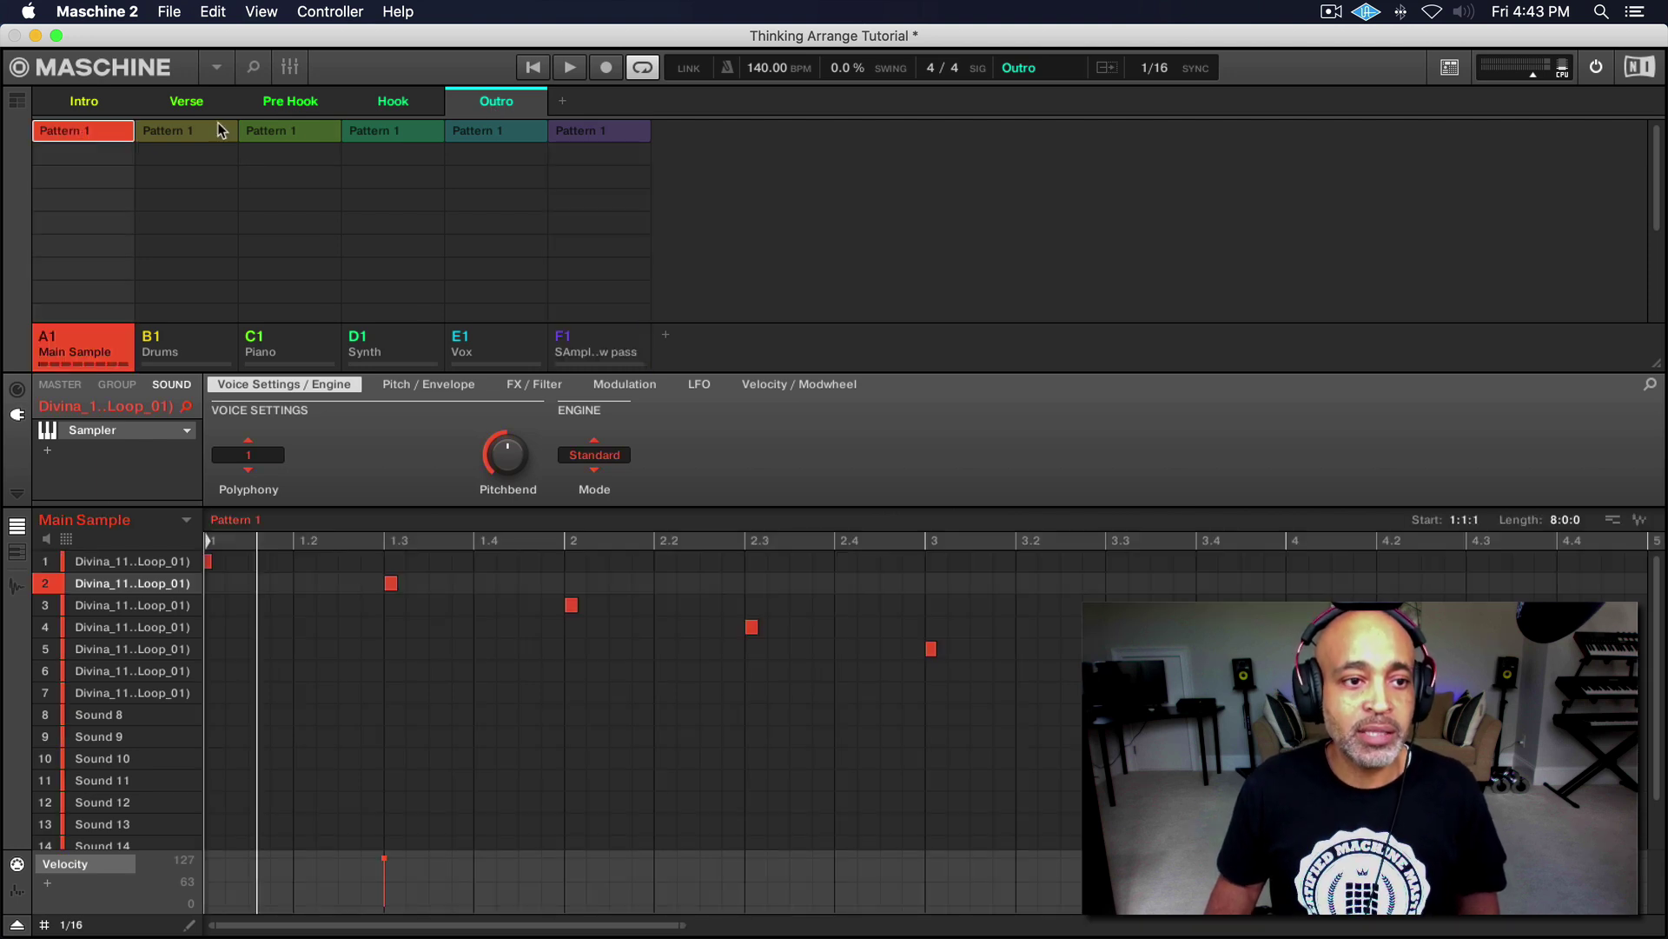
click(290, 132)
click(611, 132)
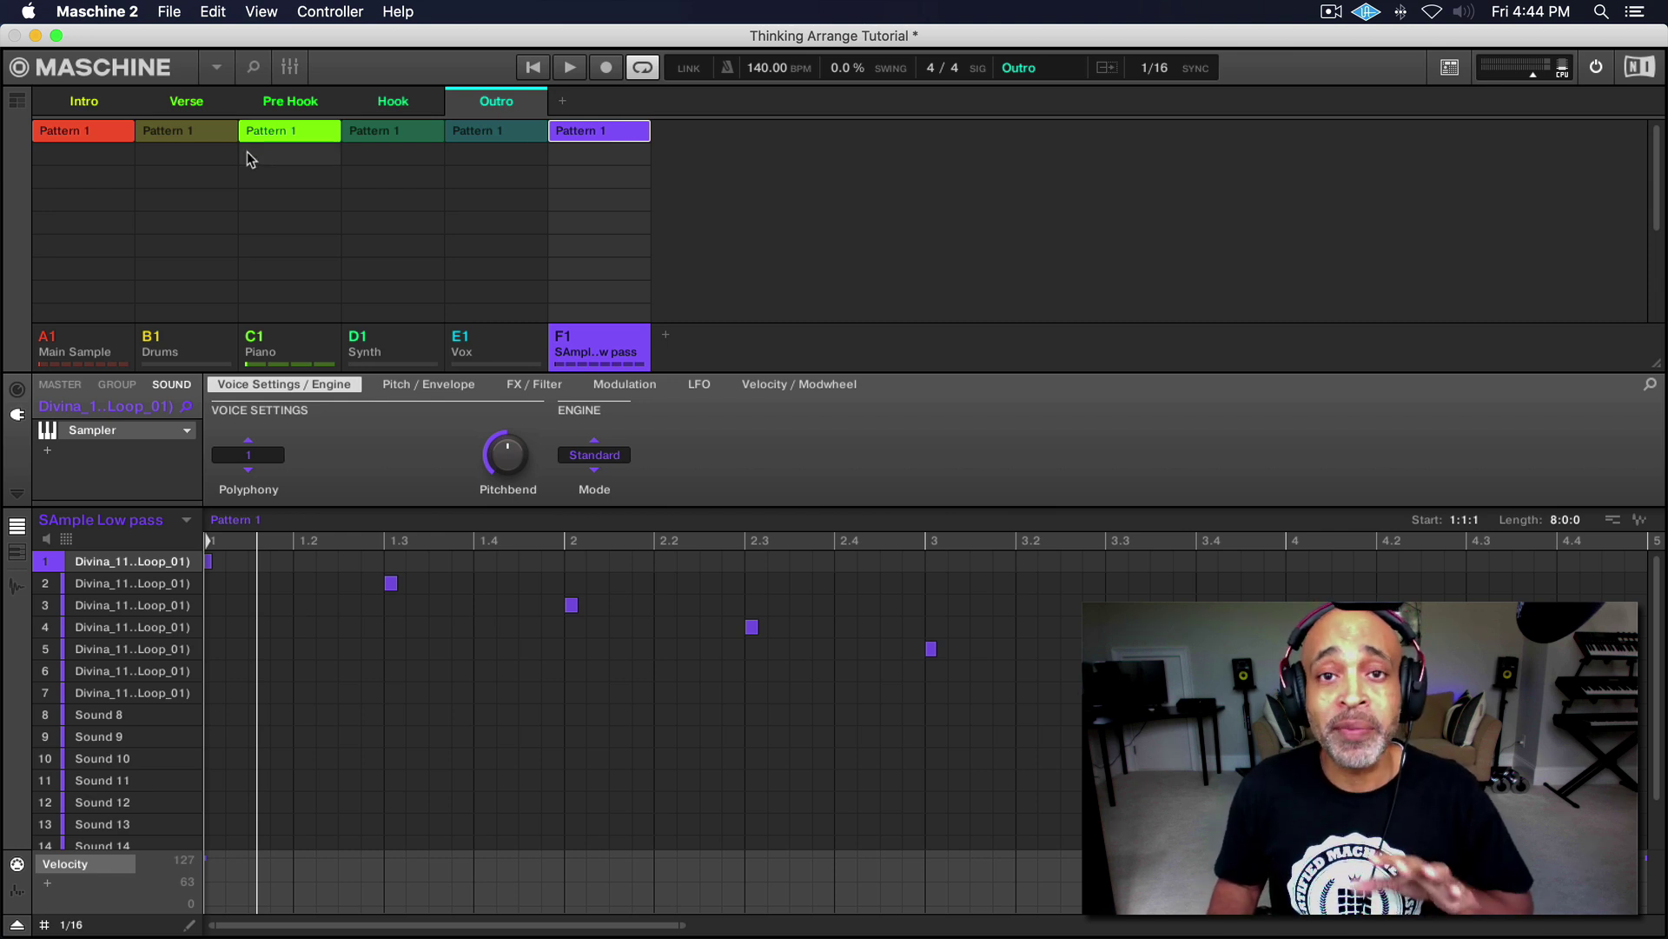
- Switch to the song timeline, create the first section at bar 1 and assign the Intro scene to it
click(15, 107)
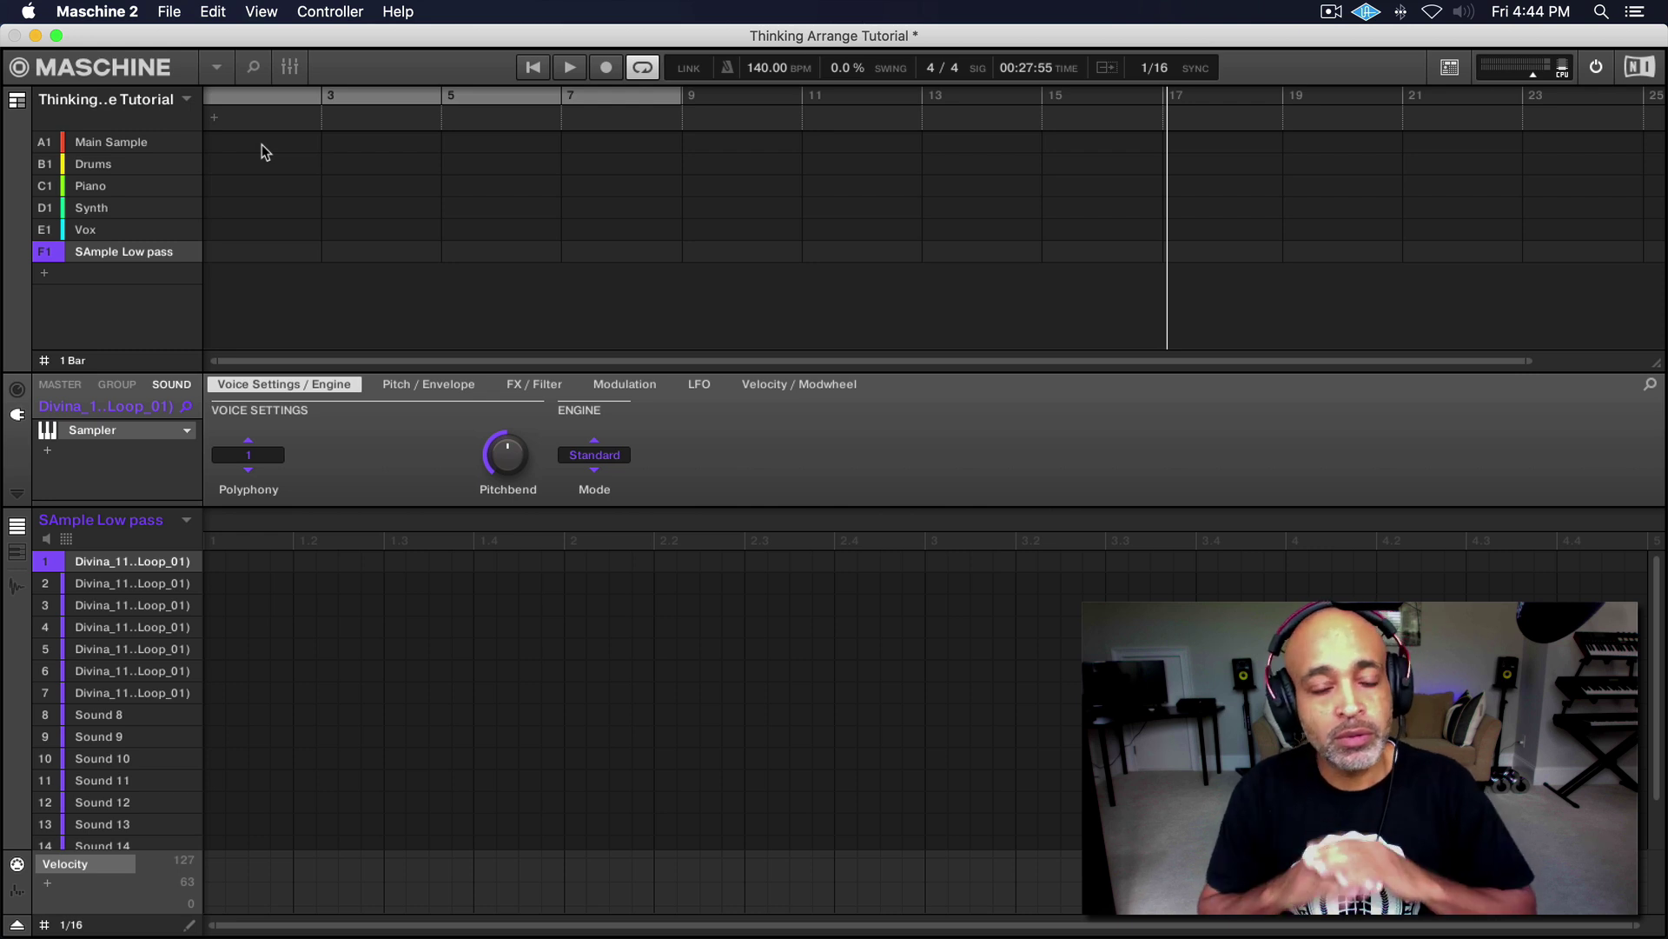
click(215, 118)
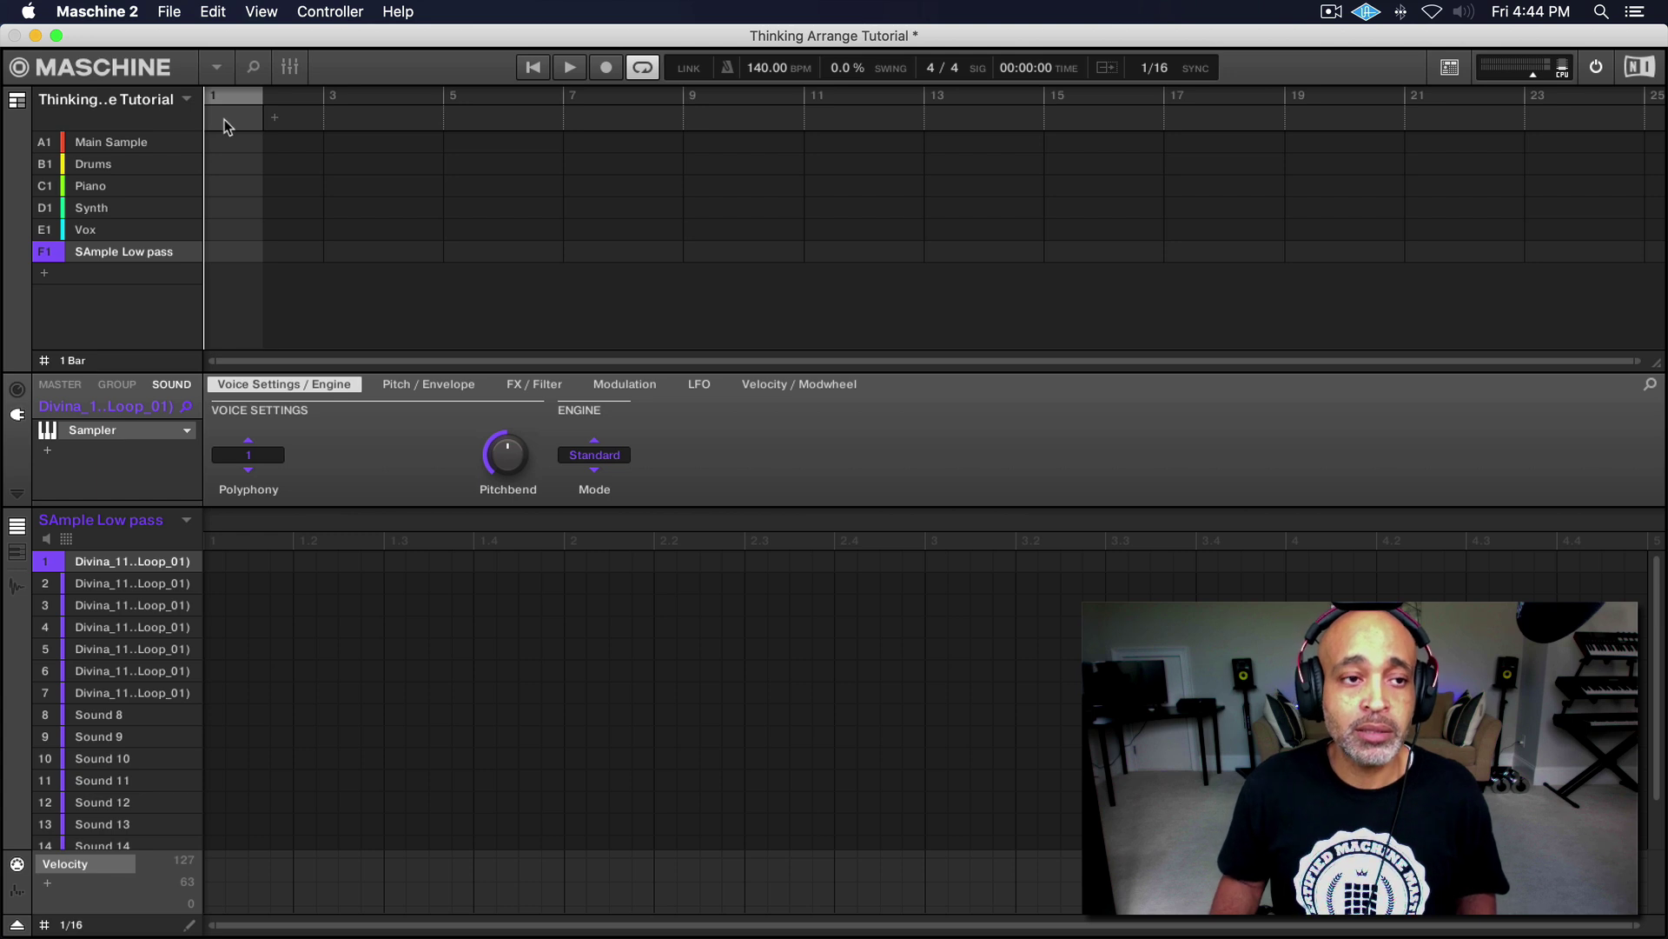
right_click(221, 117)
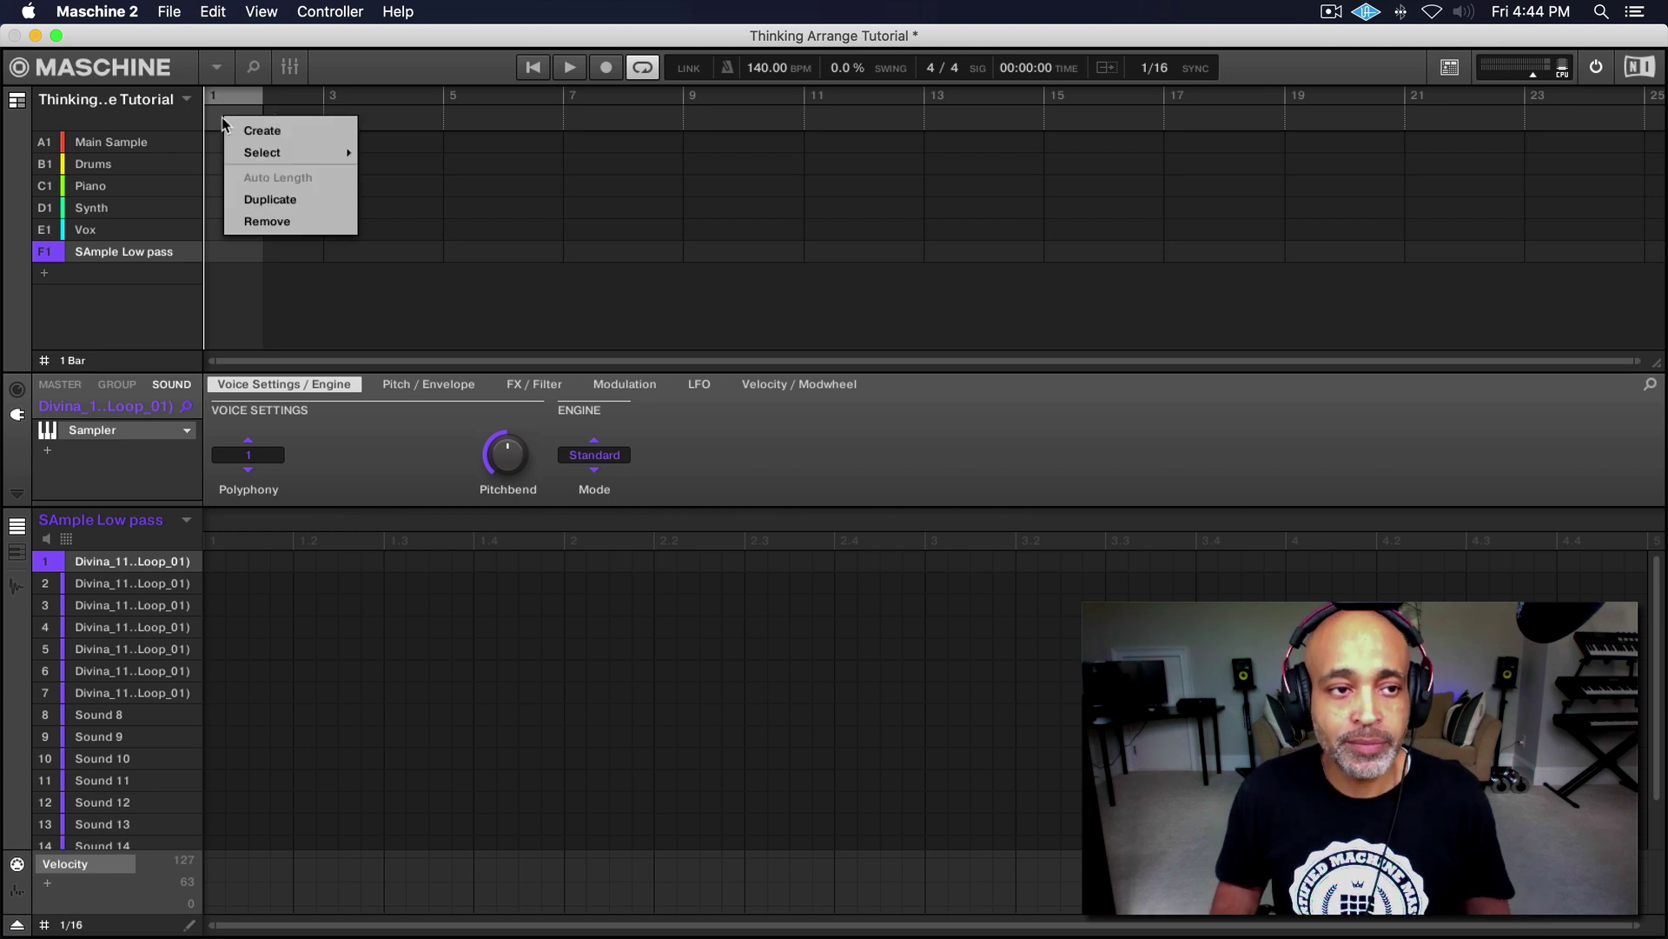
mouse_move(261, 157)
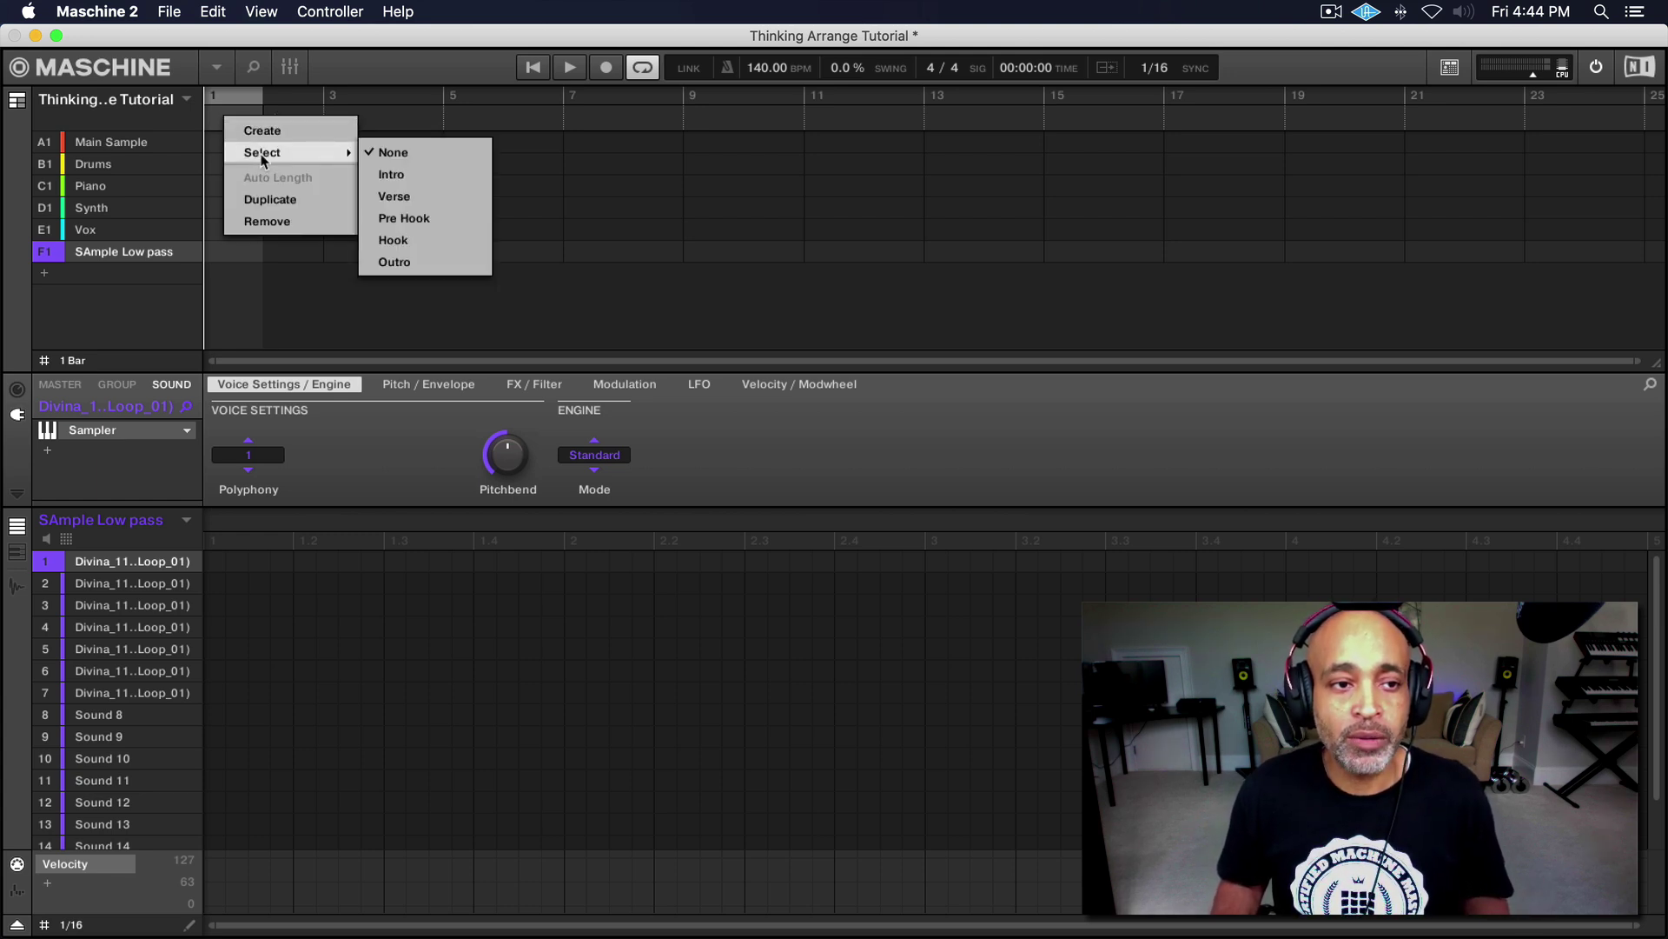
click(391, 175)
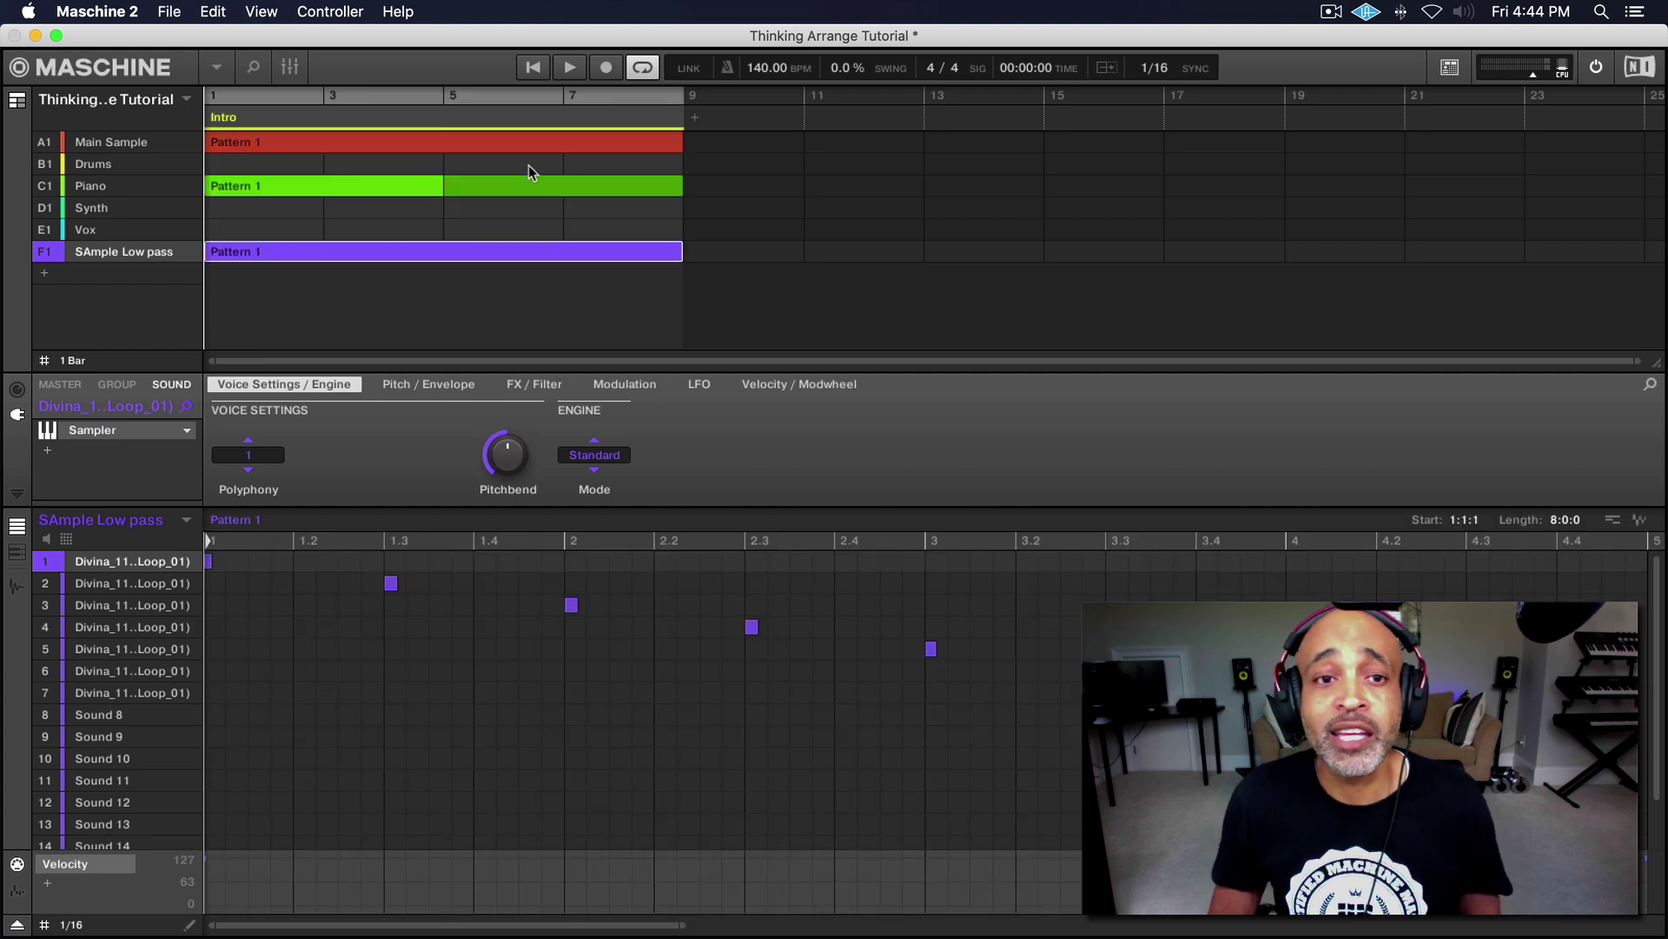
- Add a section after Intro at bar 9 and assign the Verse scene to it
click(693, 121)
right_click(690, 115)
mouse_move(751, 152)
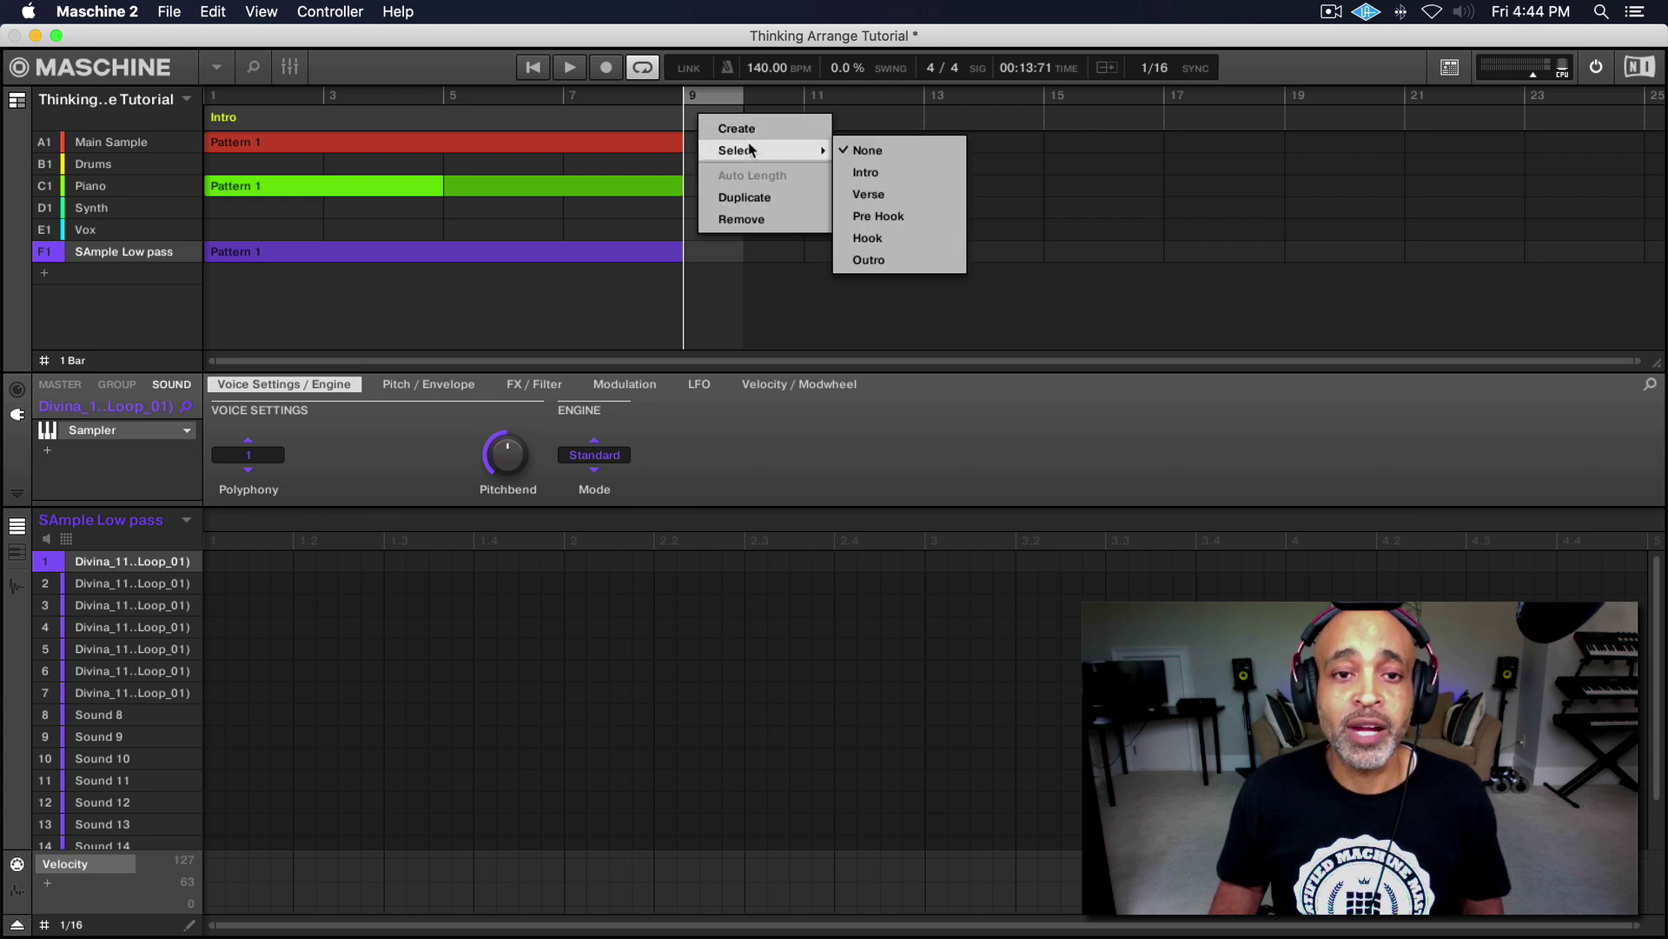
click(884, 195)
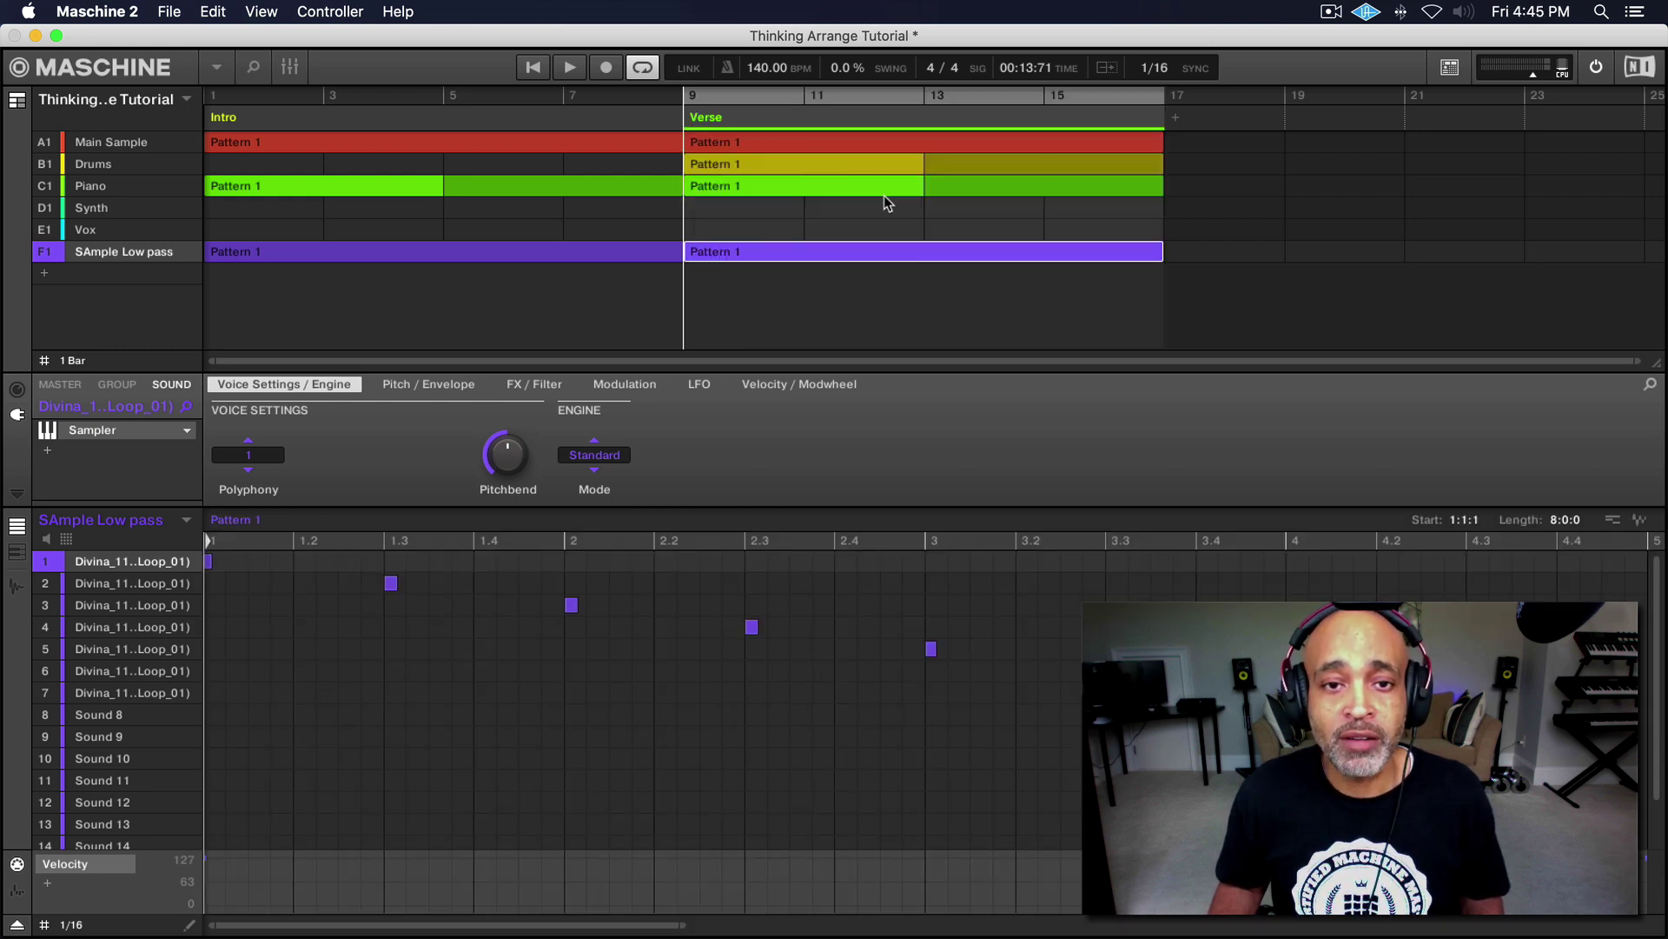
- Add a section after Verse at bar 17 and assign the Pre Hook scene to it
click(1175, 117)
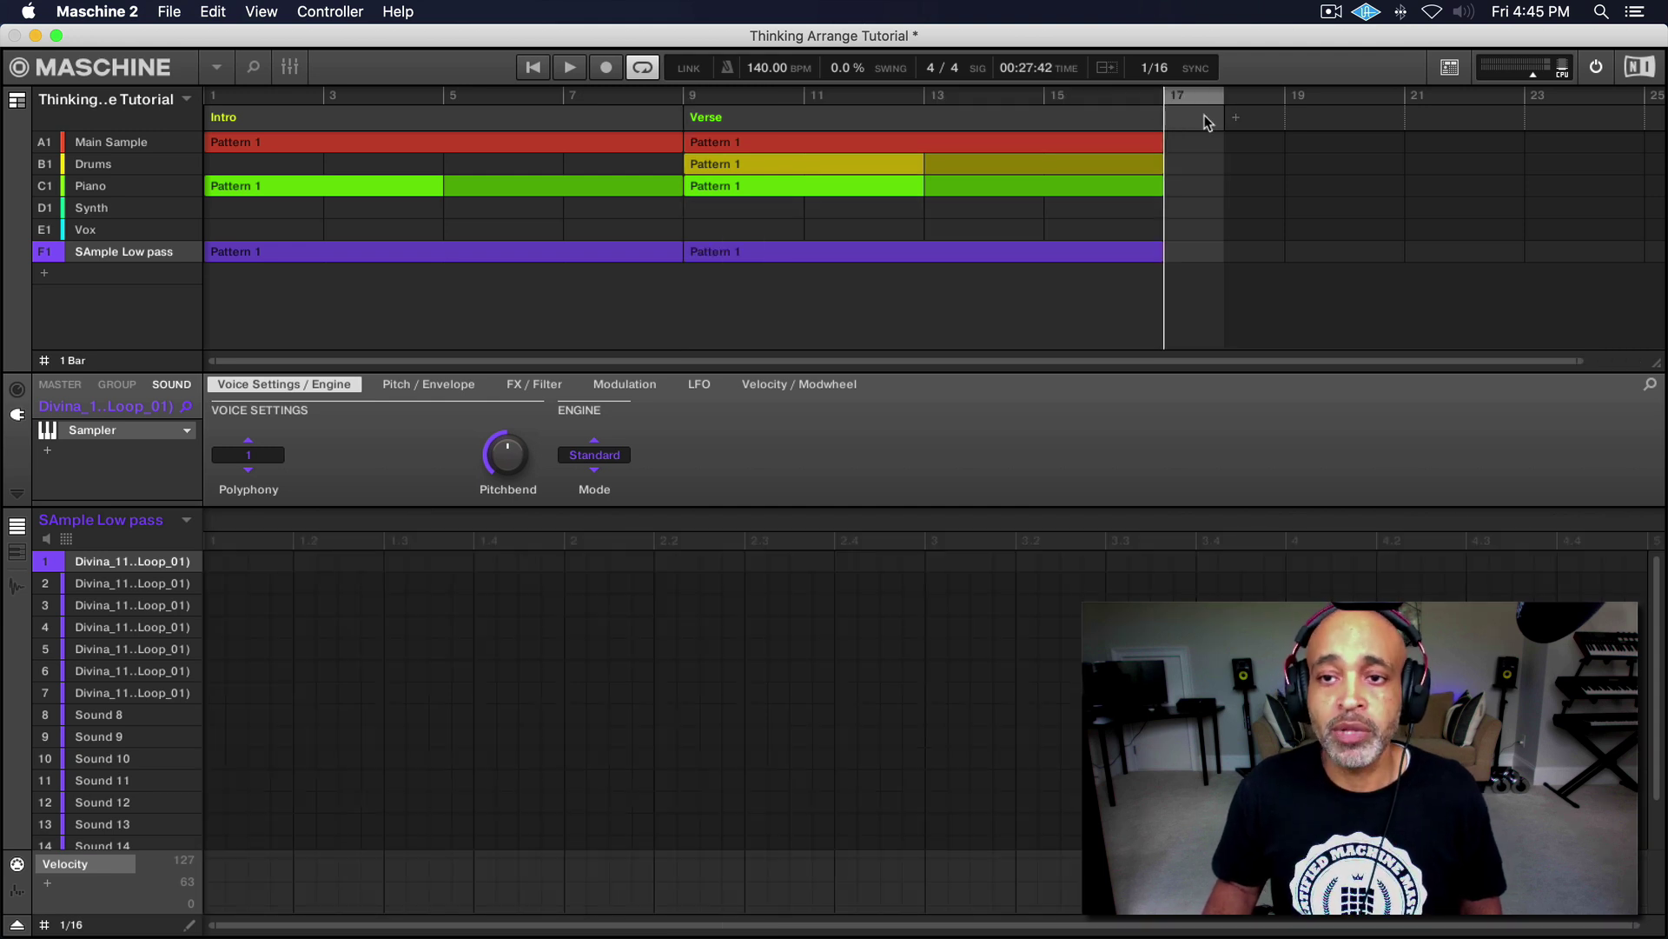
right_click(1206, 116)
mouse_move(1247, 150)
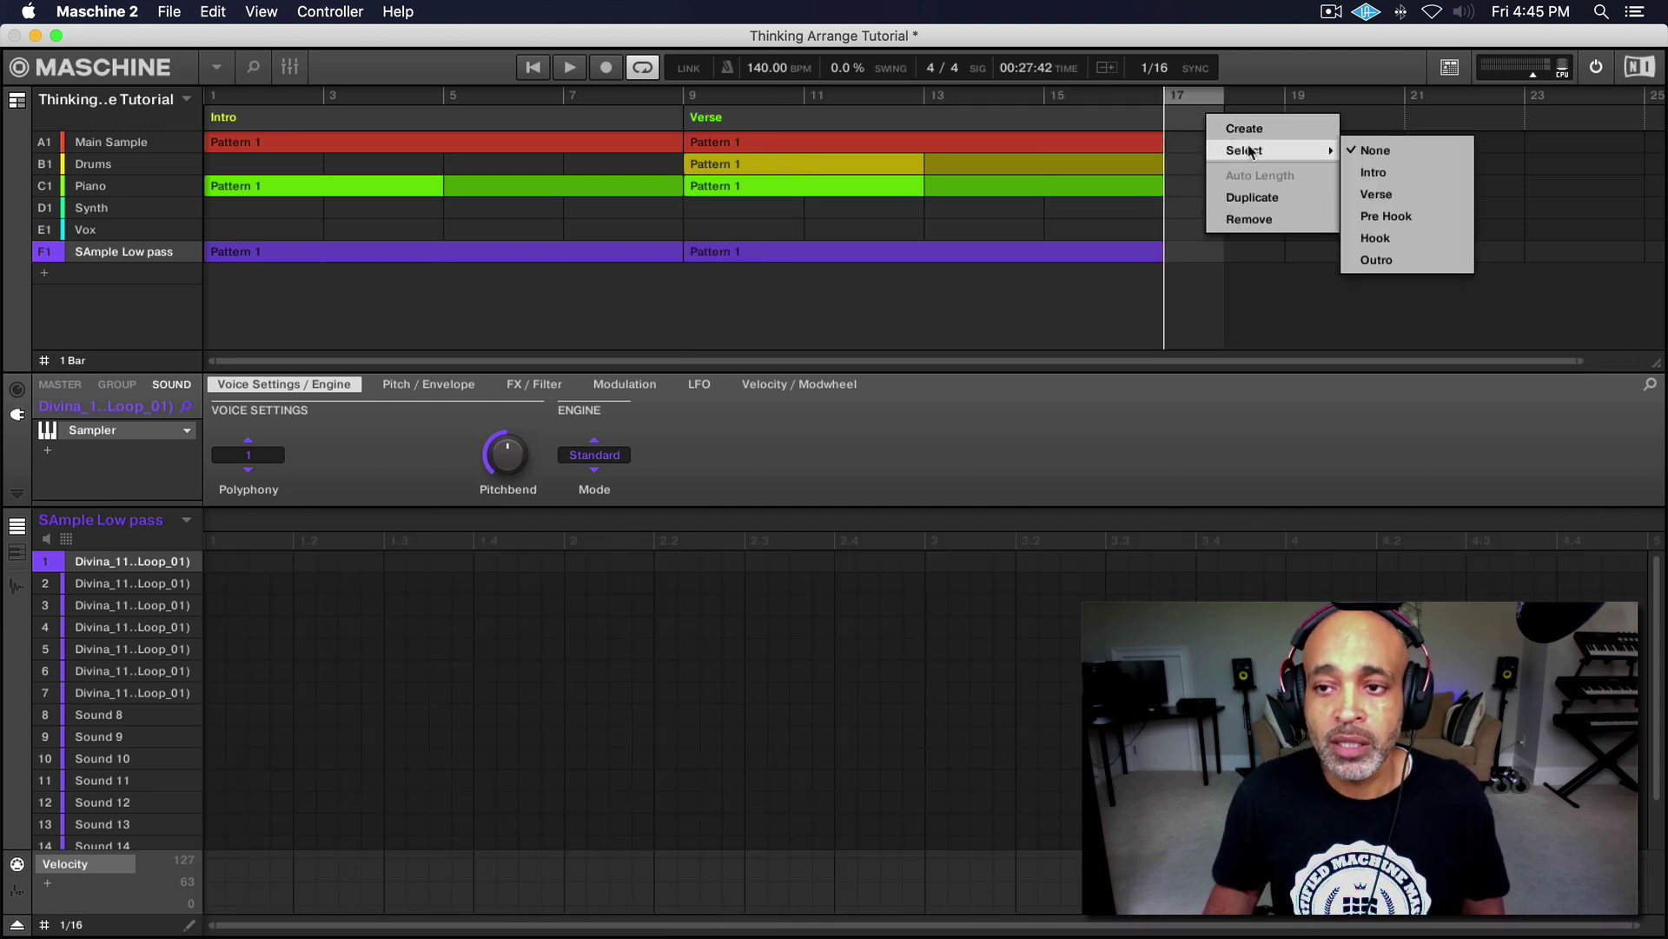
click(1389, 218)
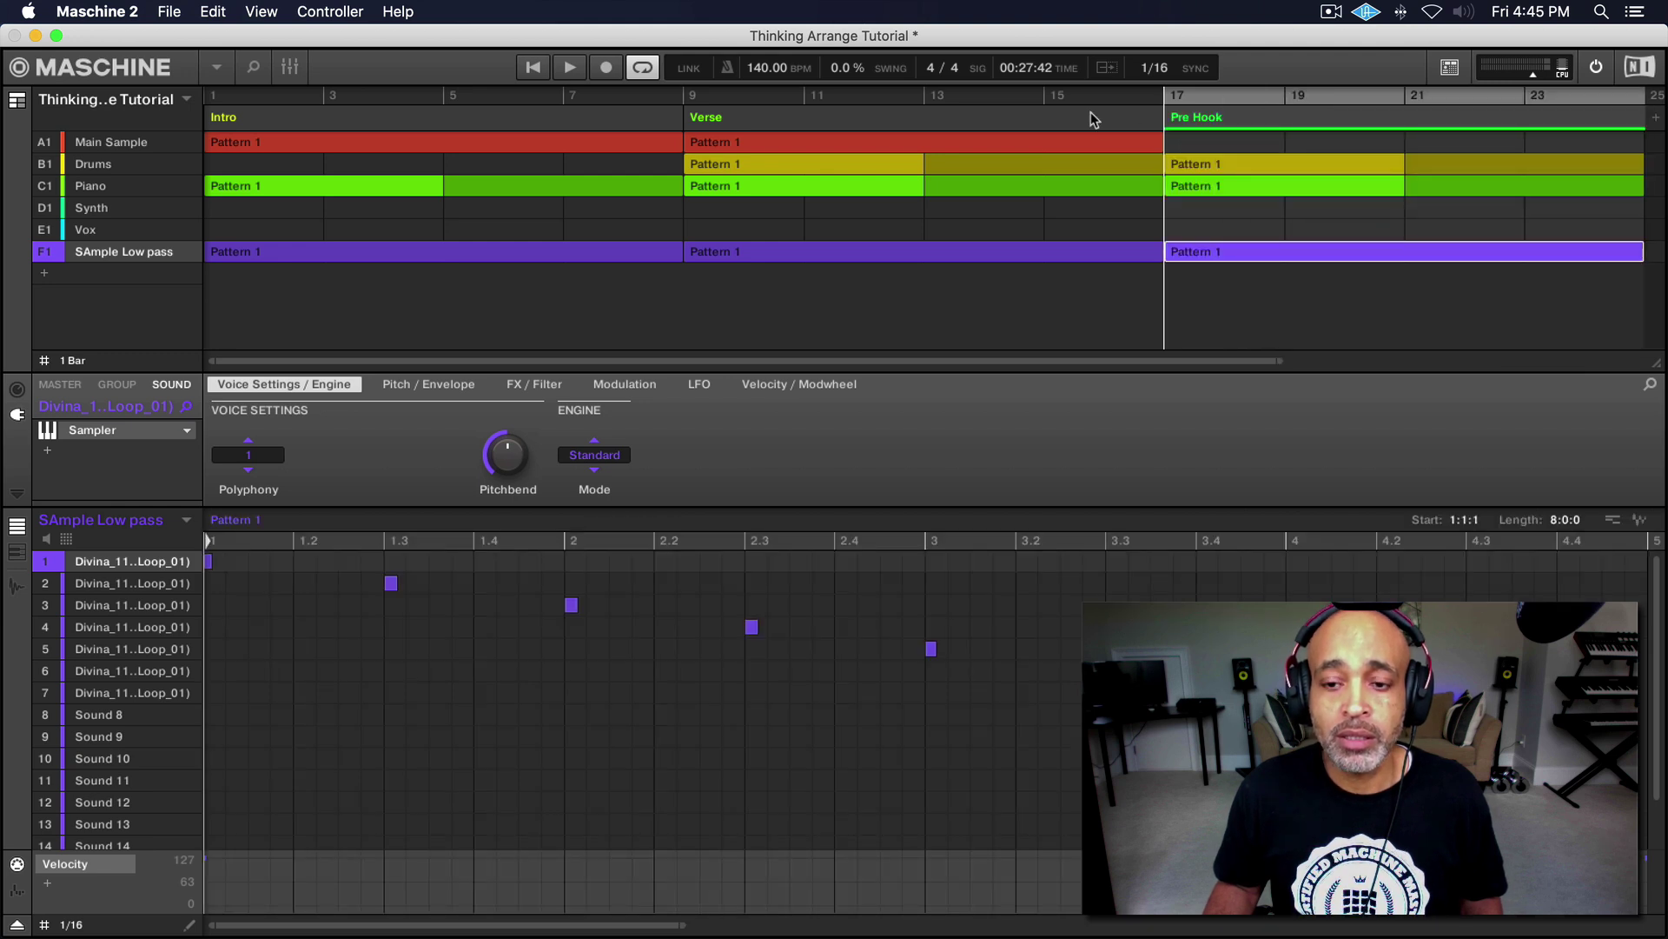
- Add a section after Pre Hook at bar 25 and assign the Hook scene to it
drag(909, 360, 909, 400)
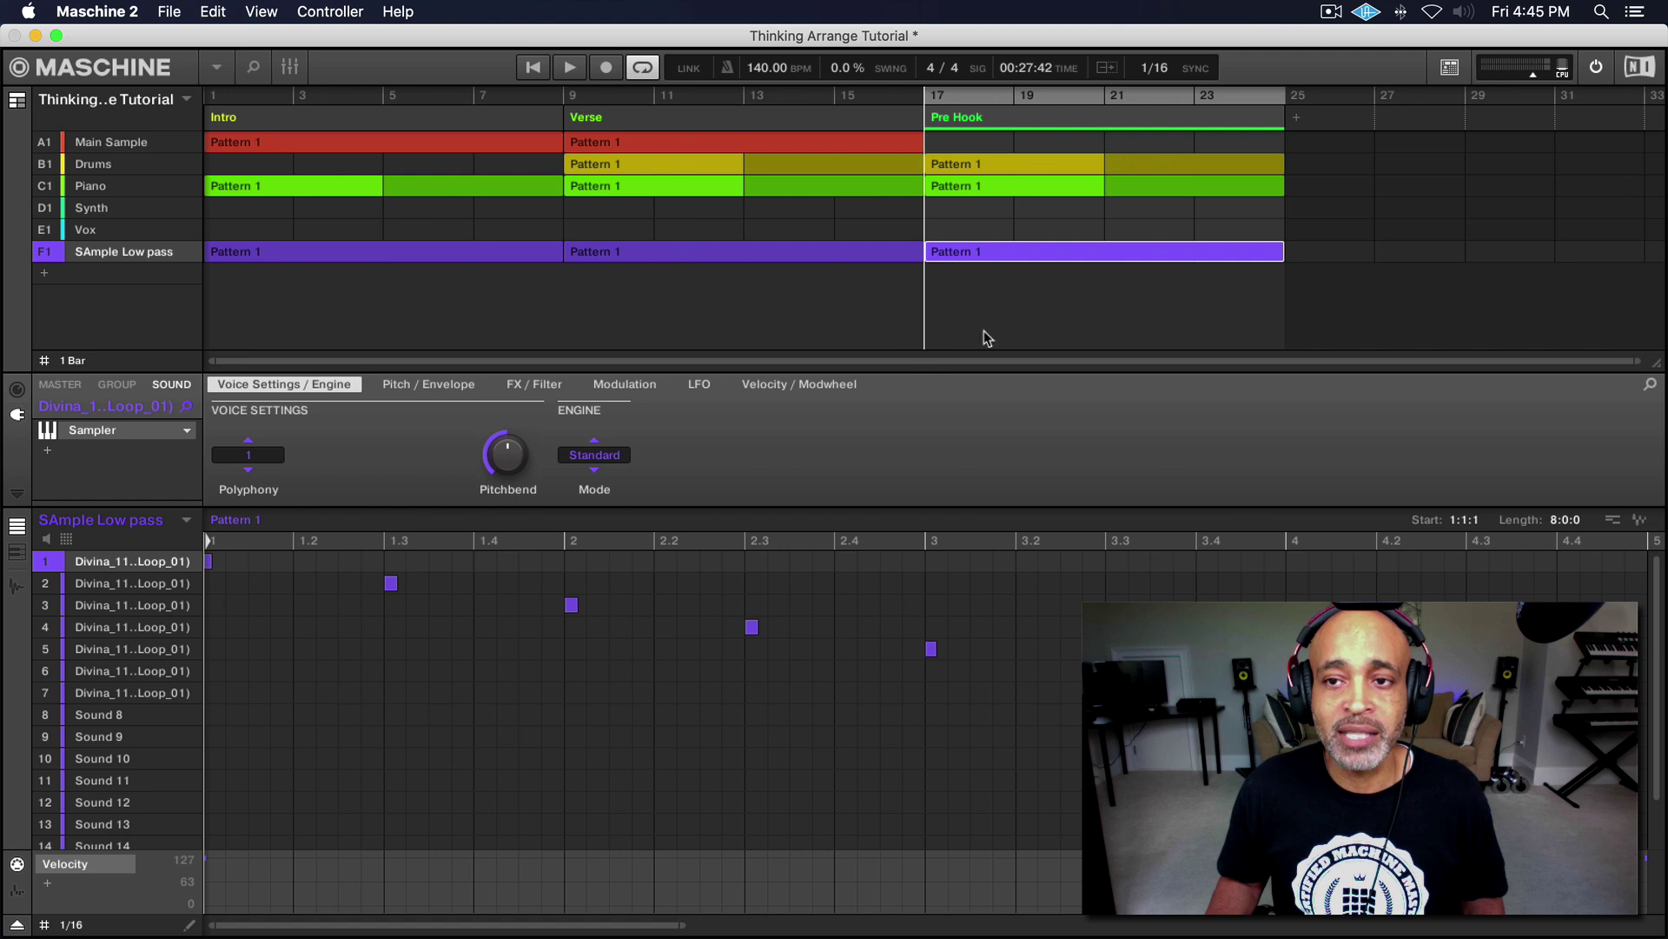
click(1299, 124)
right_click(1299, 124)
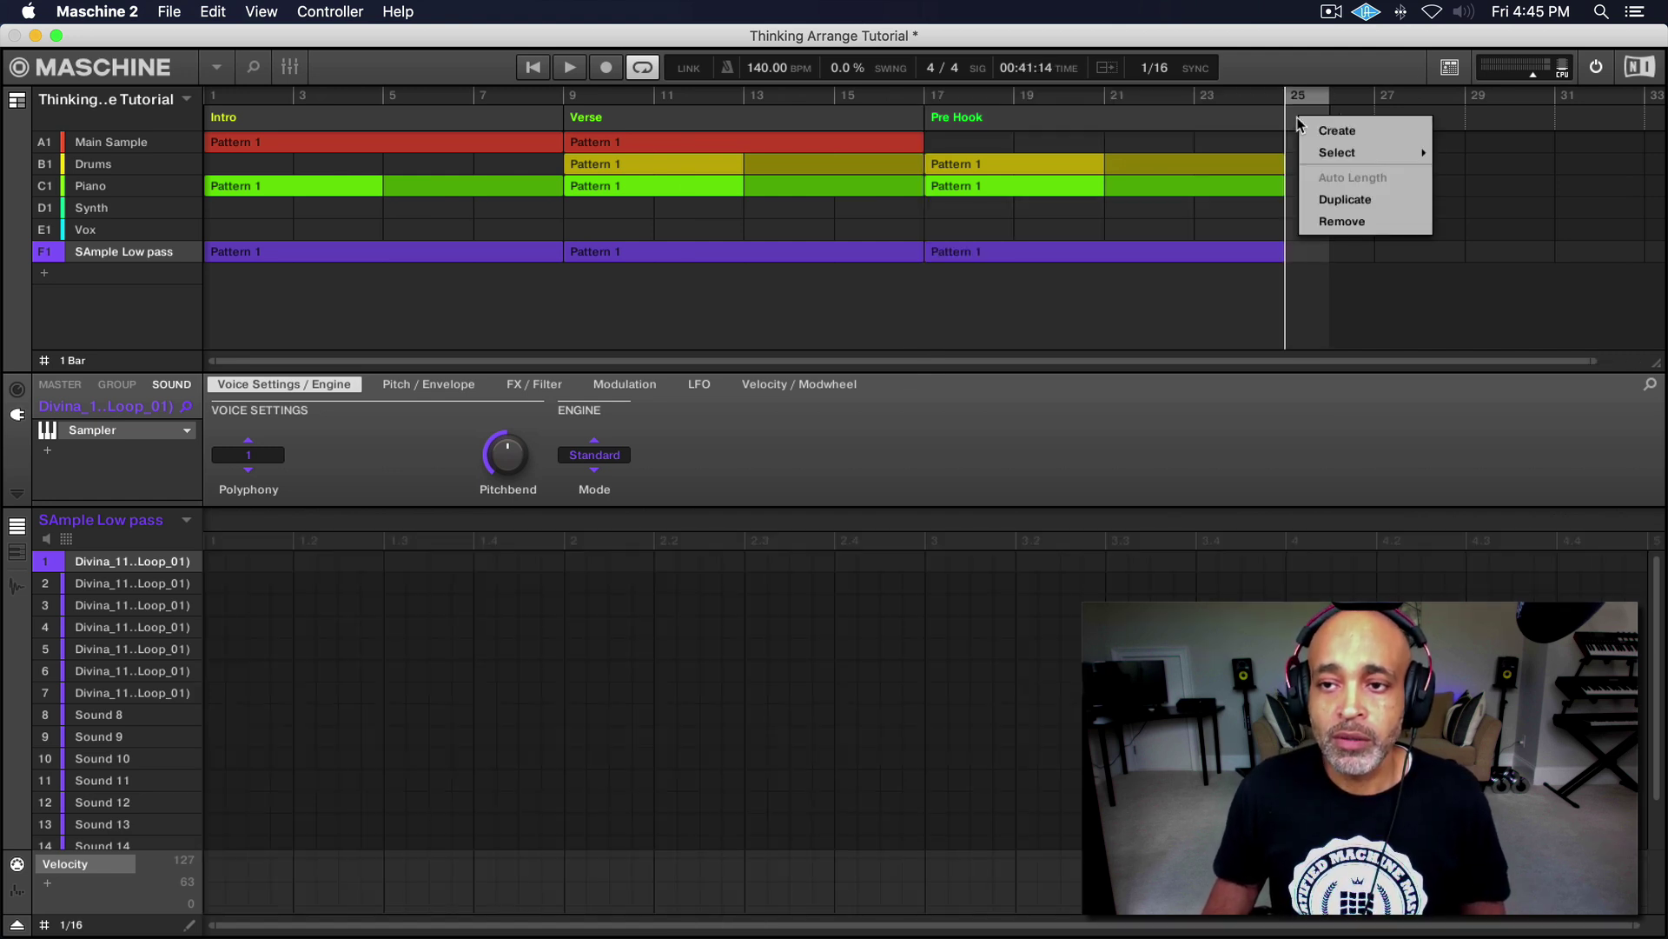
mouse_move(1348, 154)
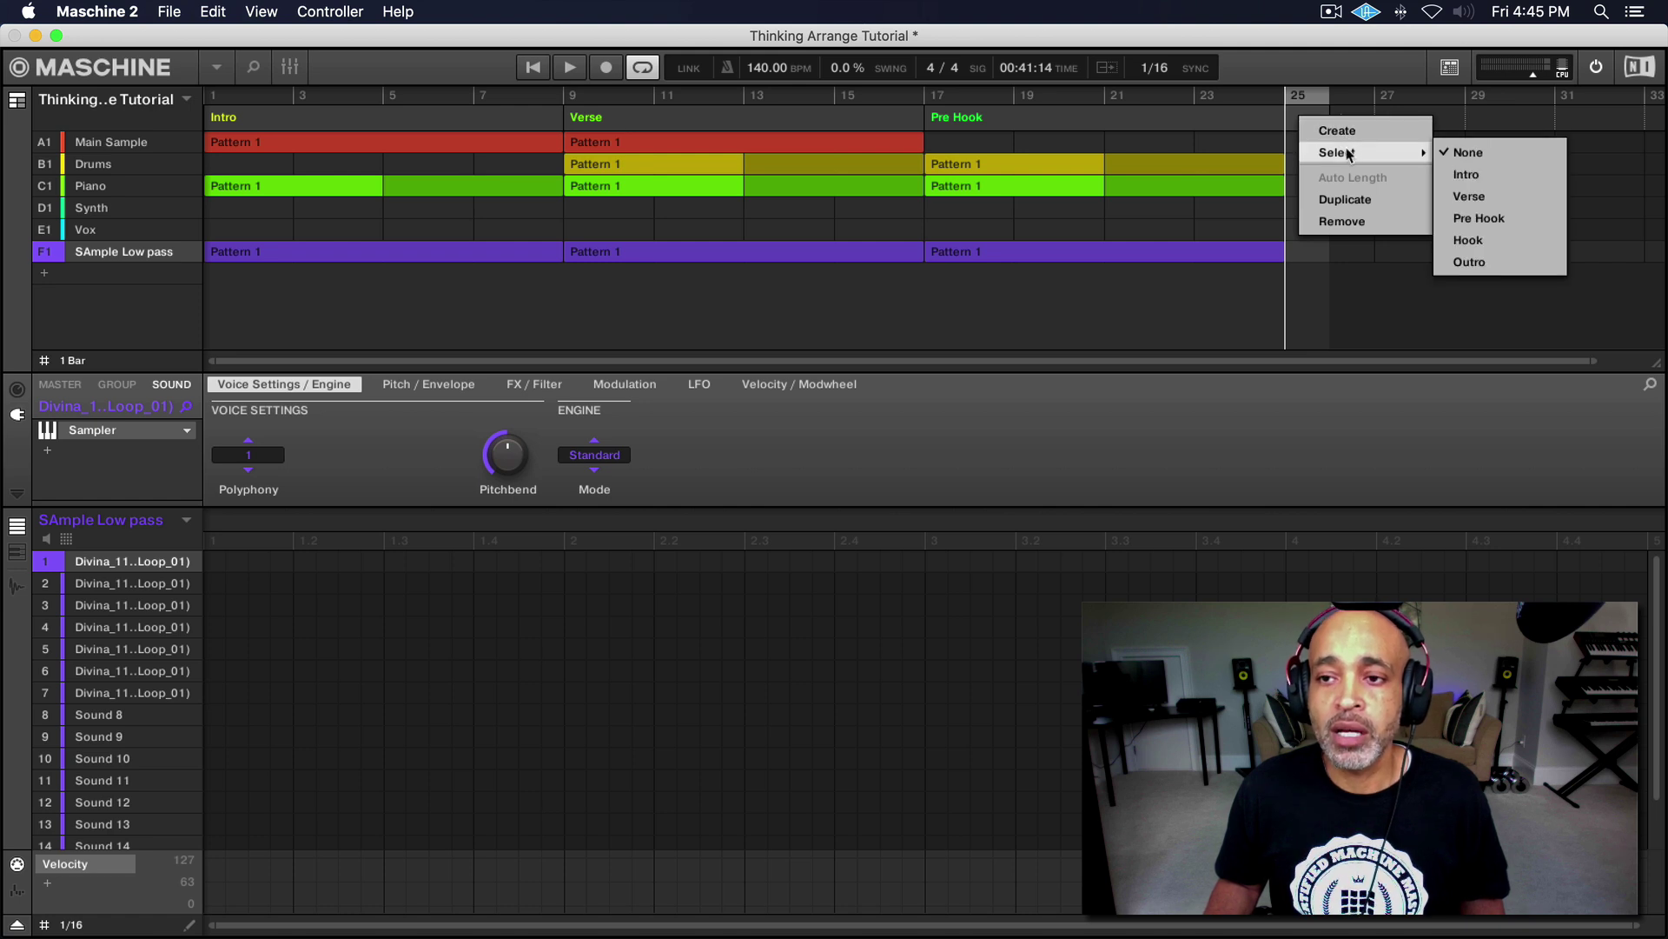
click(1469, 240)
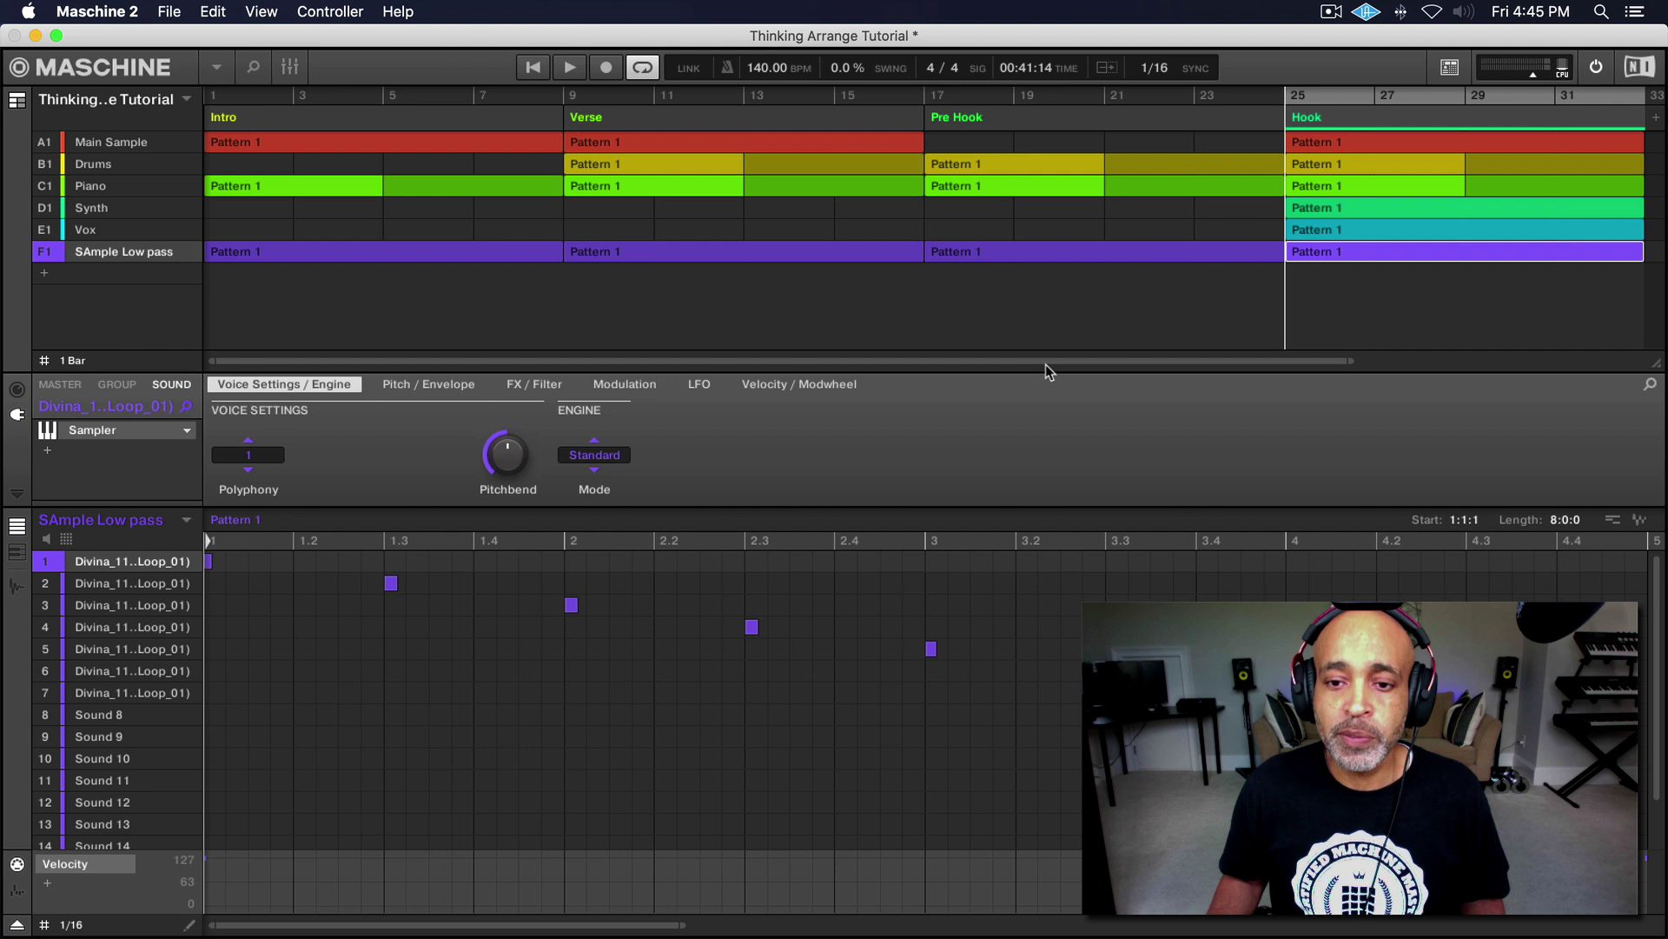
- Add a section after Hook at bar 33 and assign the Hook scene to it again
drag(1041, 358, 1041, 408)
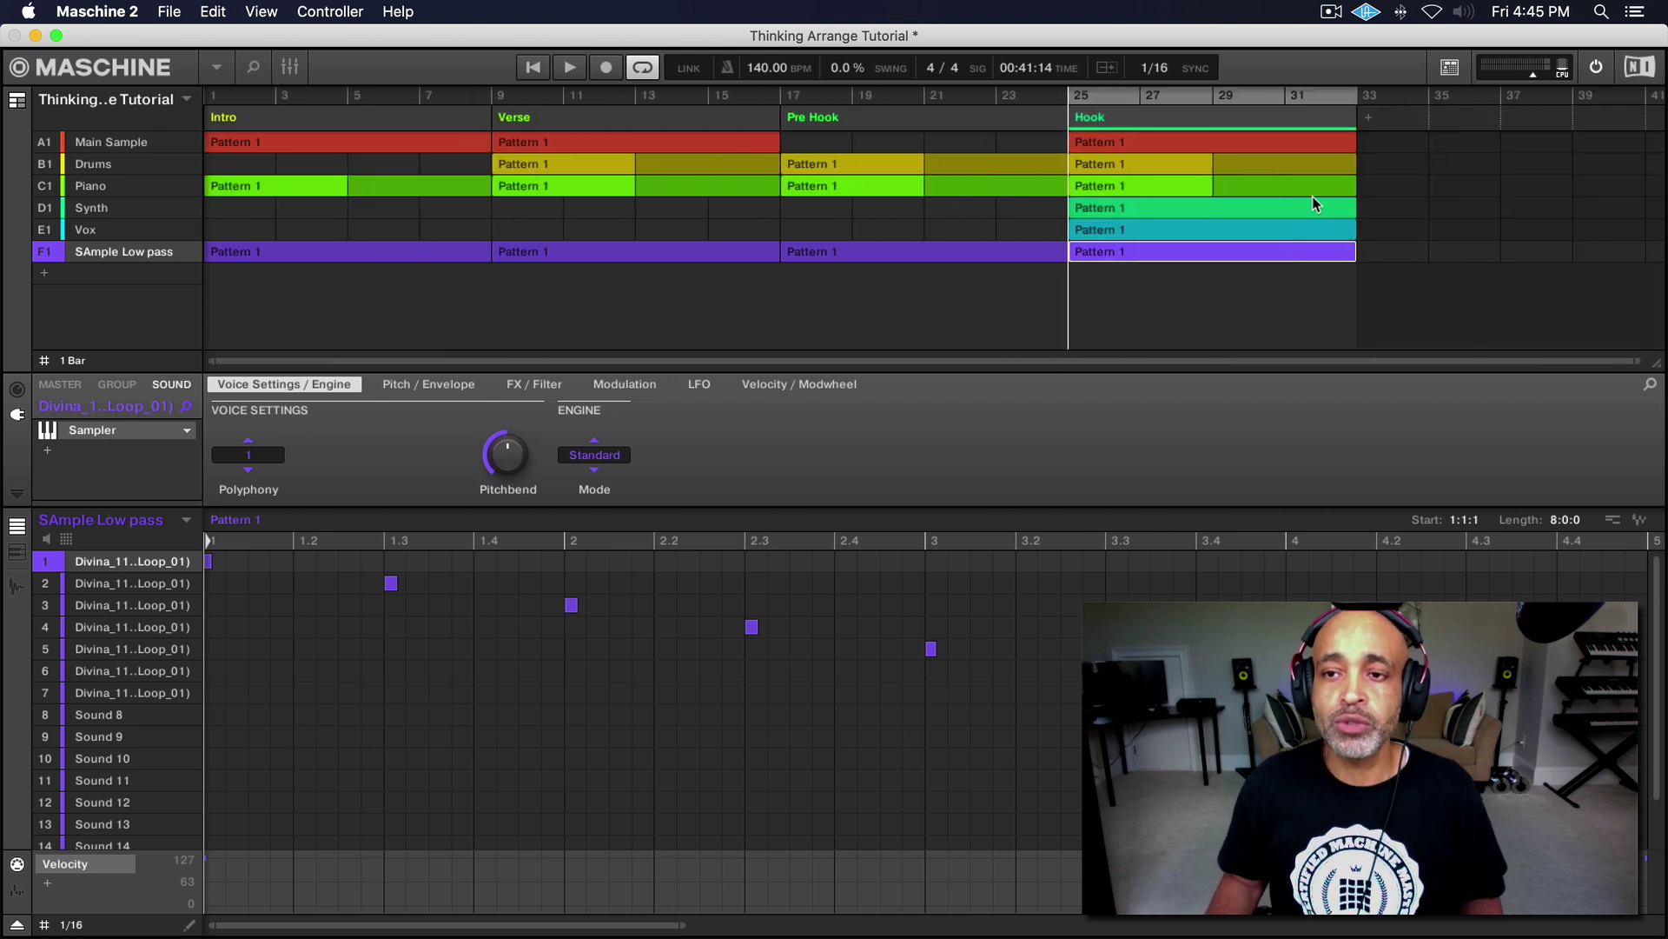
click(1369, 121)
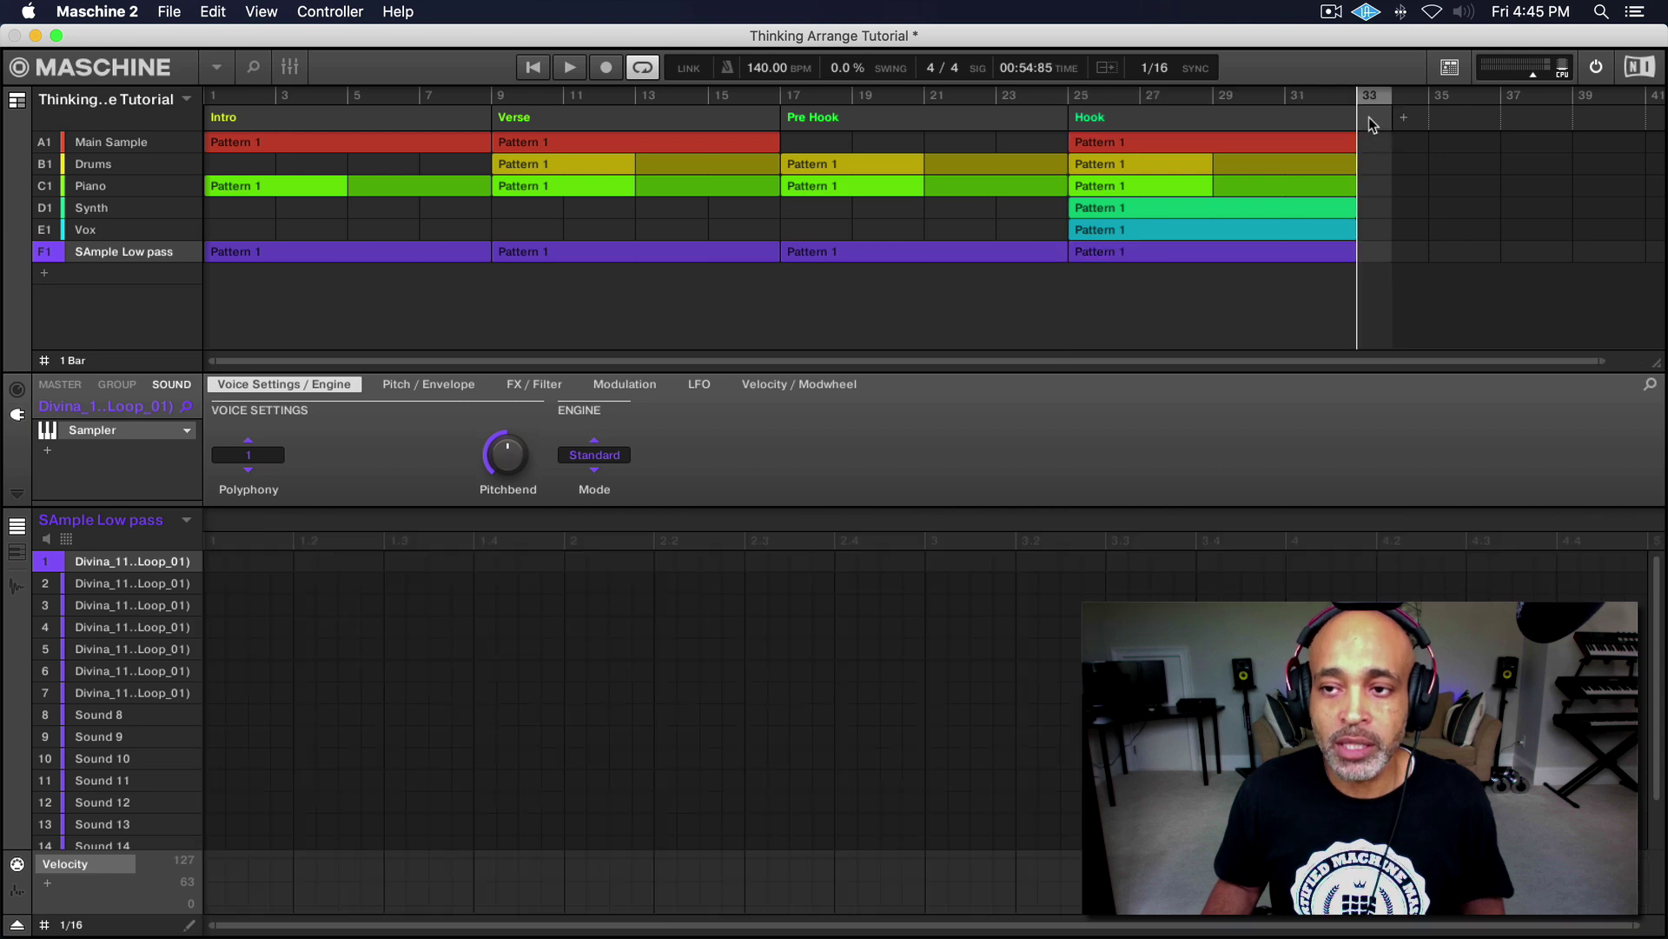
click(1368, 122)
mouse_move(1408, 156)
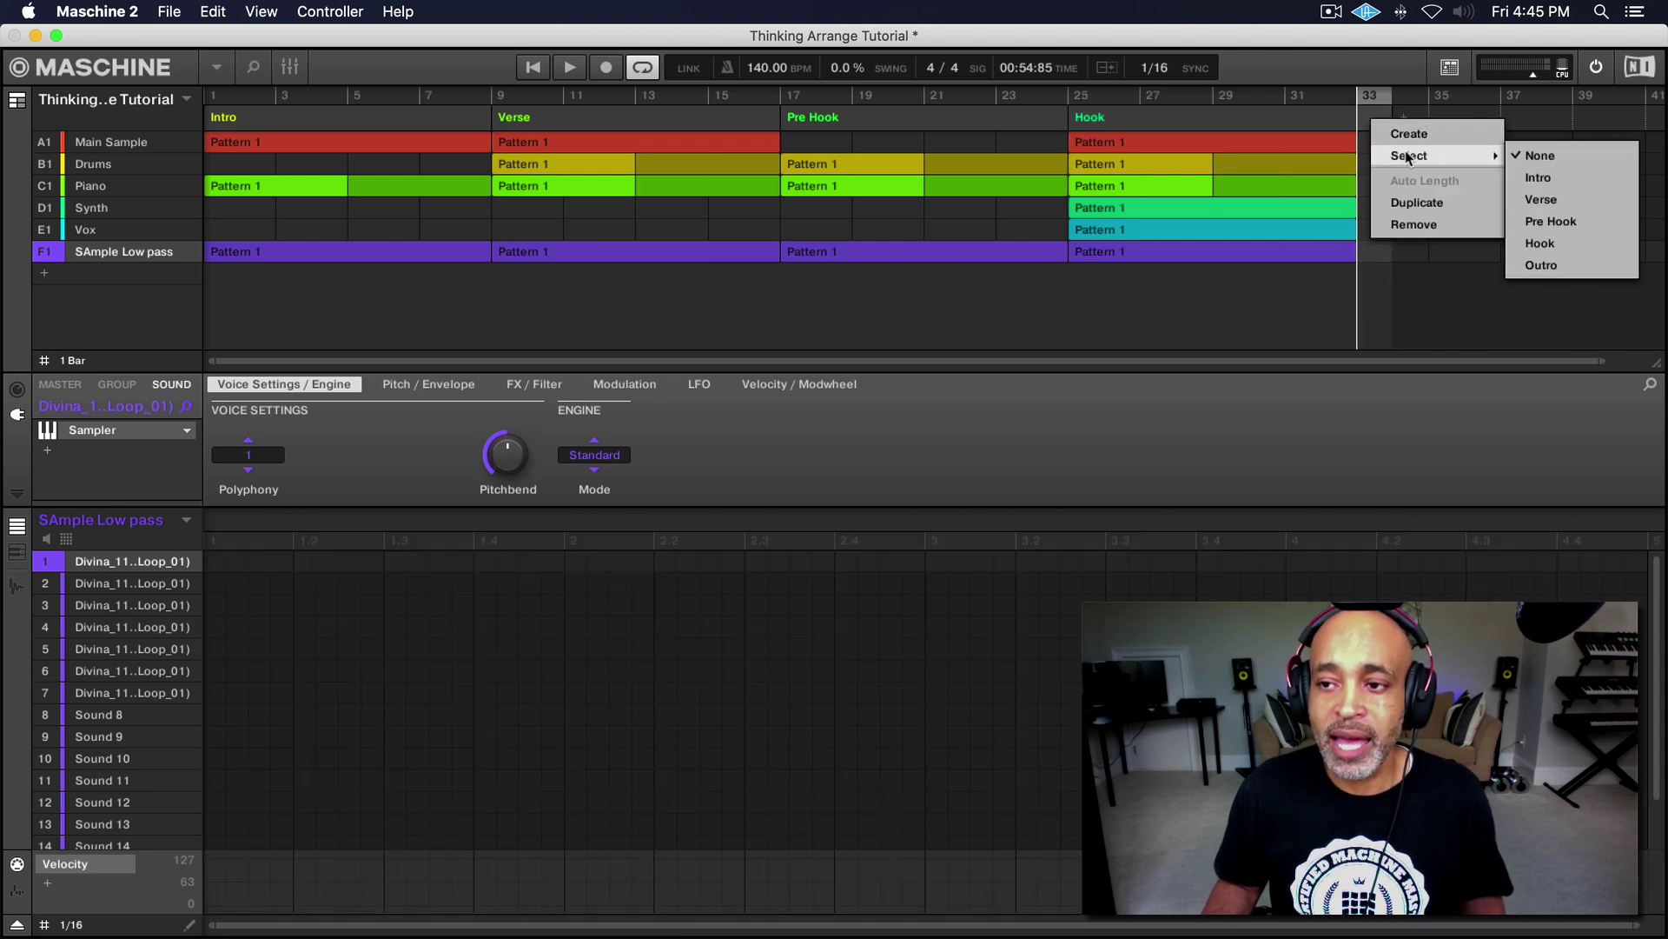
click(1552, 245)
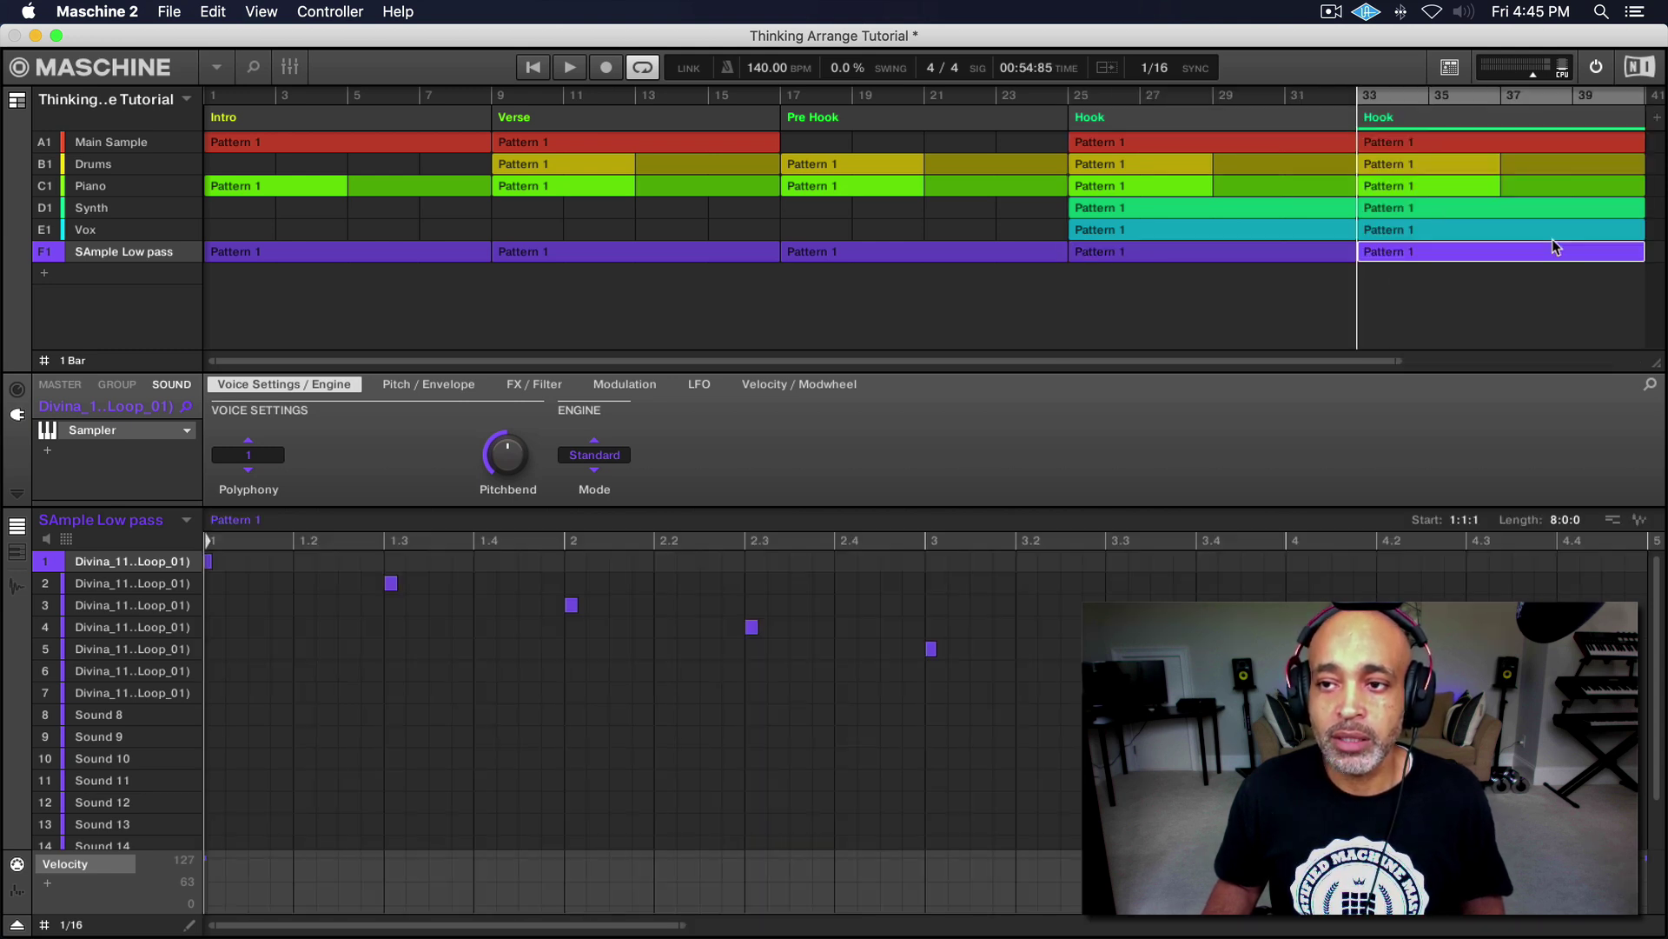
- Add a closing section at bar 73 after the last Hook and assign the Outro scene to it
scroll(1243, 144, right, 5)
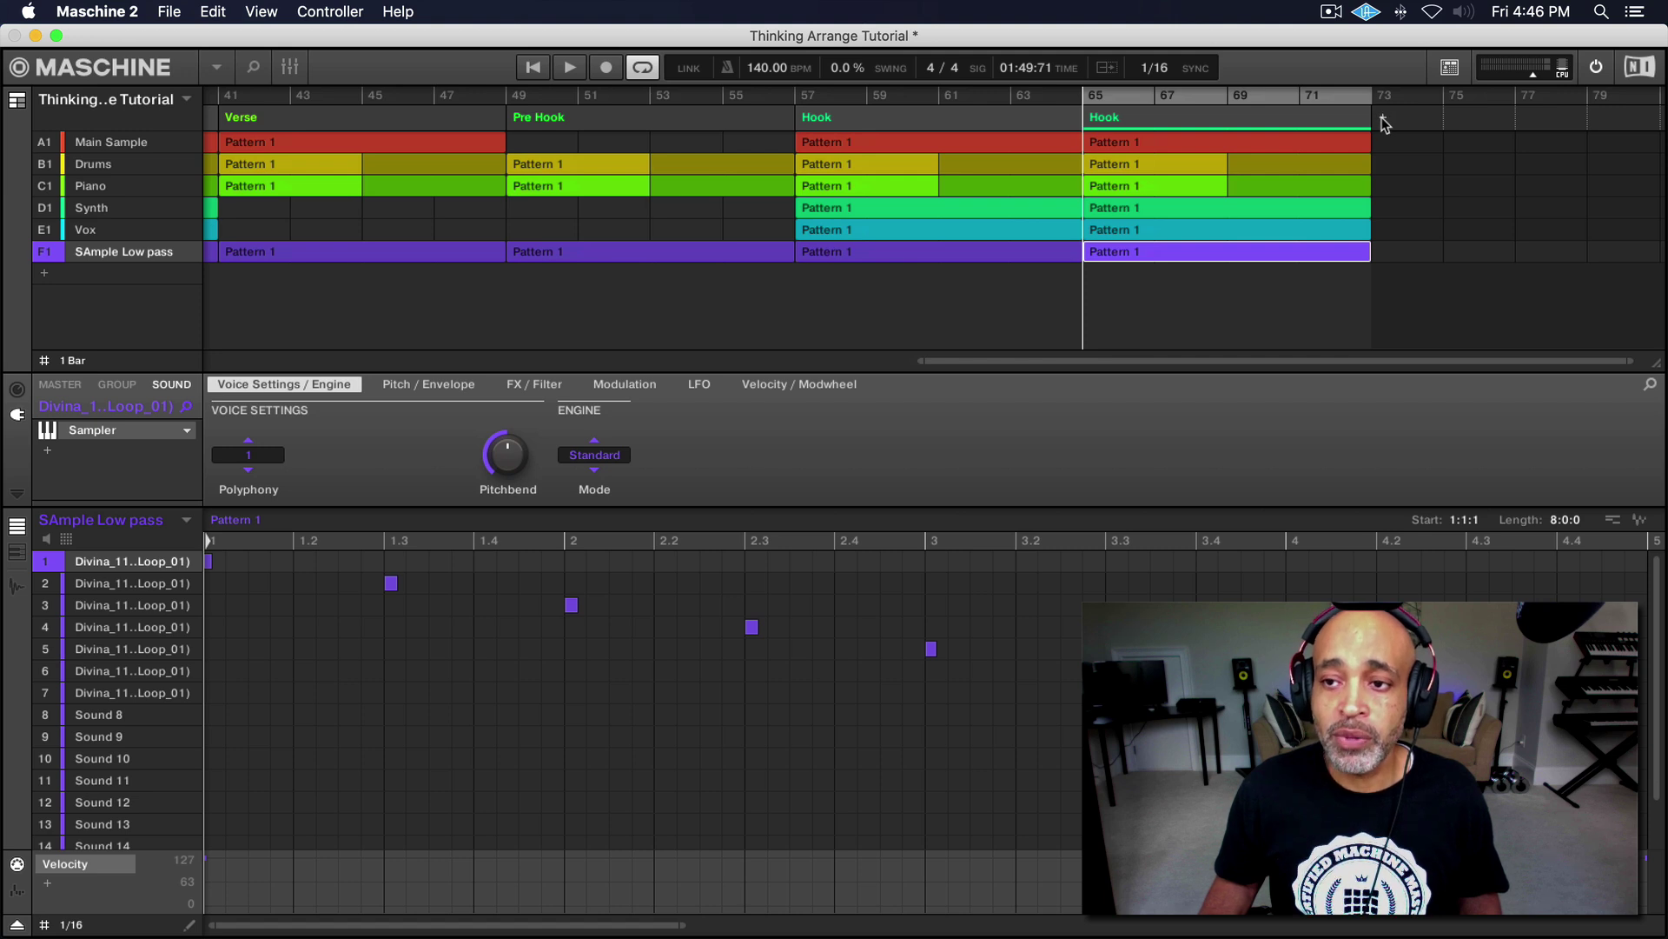
click(1385, 122)
right_click(1380, 116)
mouse_move(1416, 153)
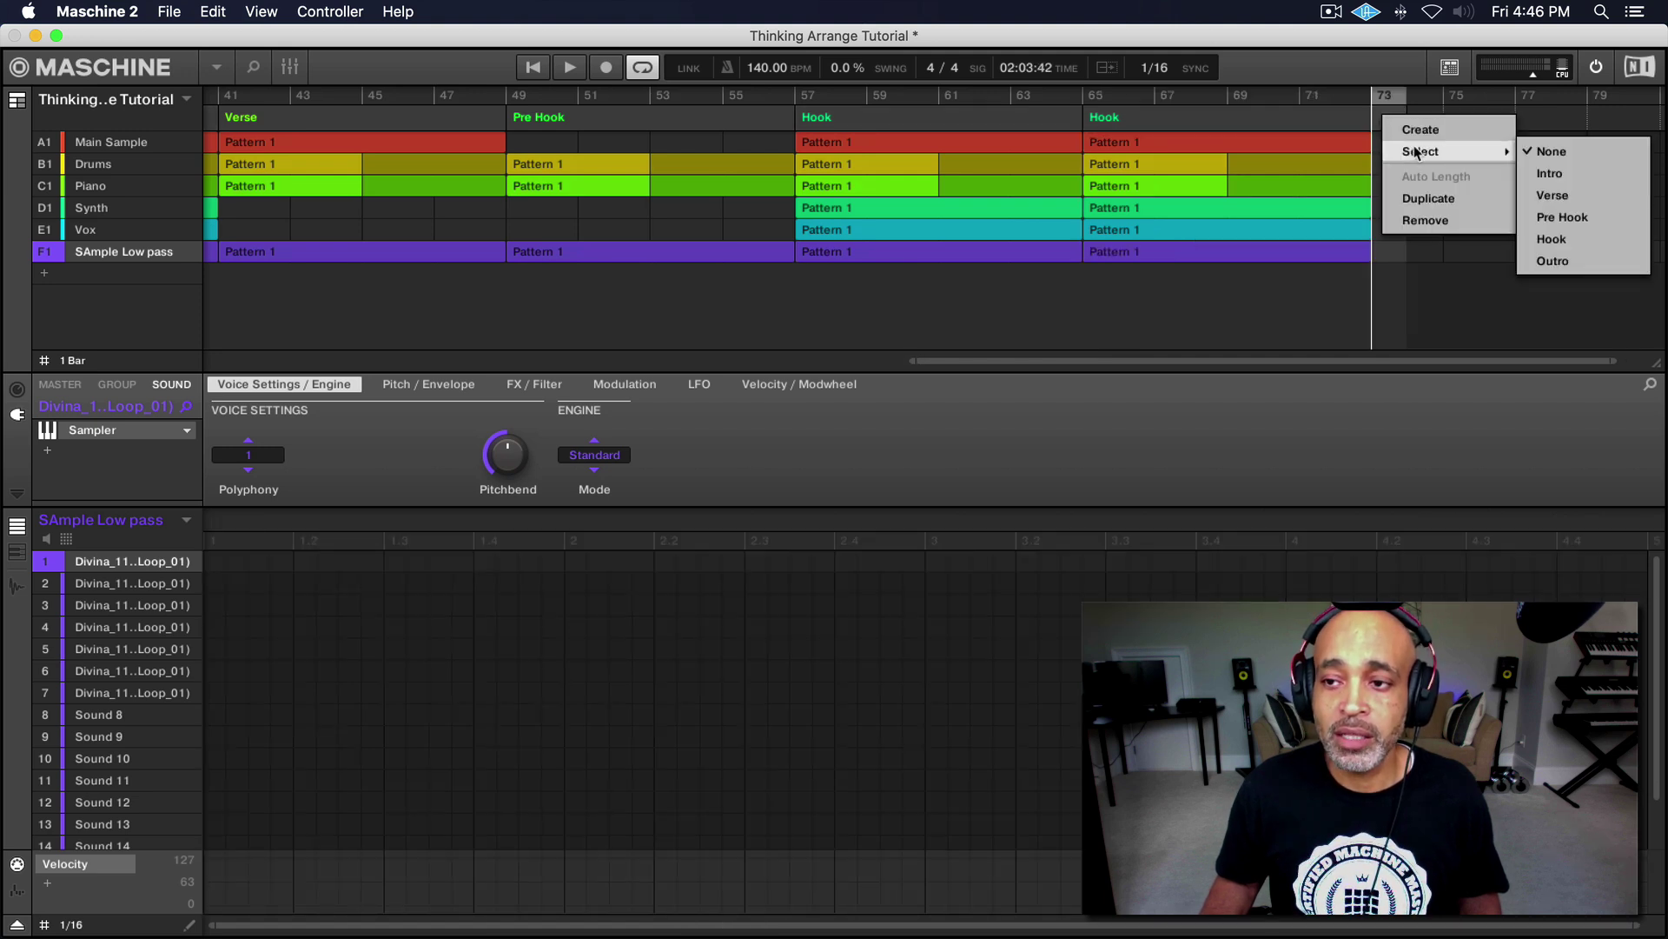
click(1555, 261)
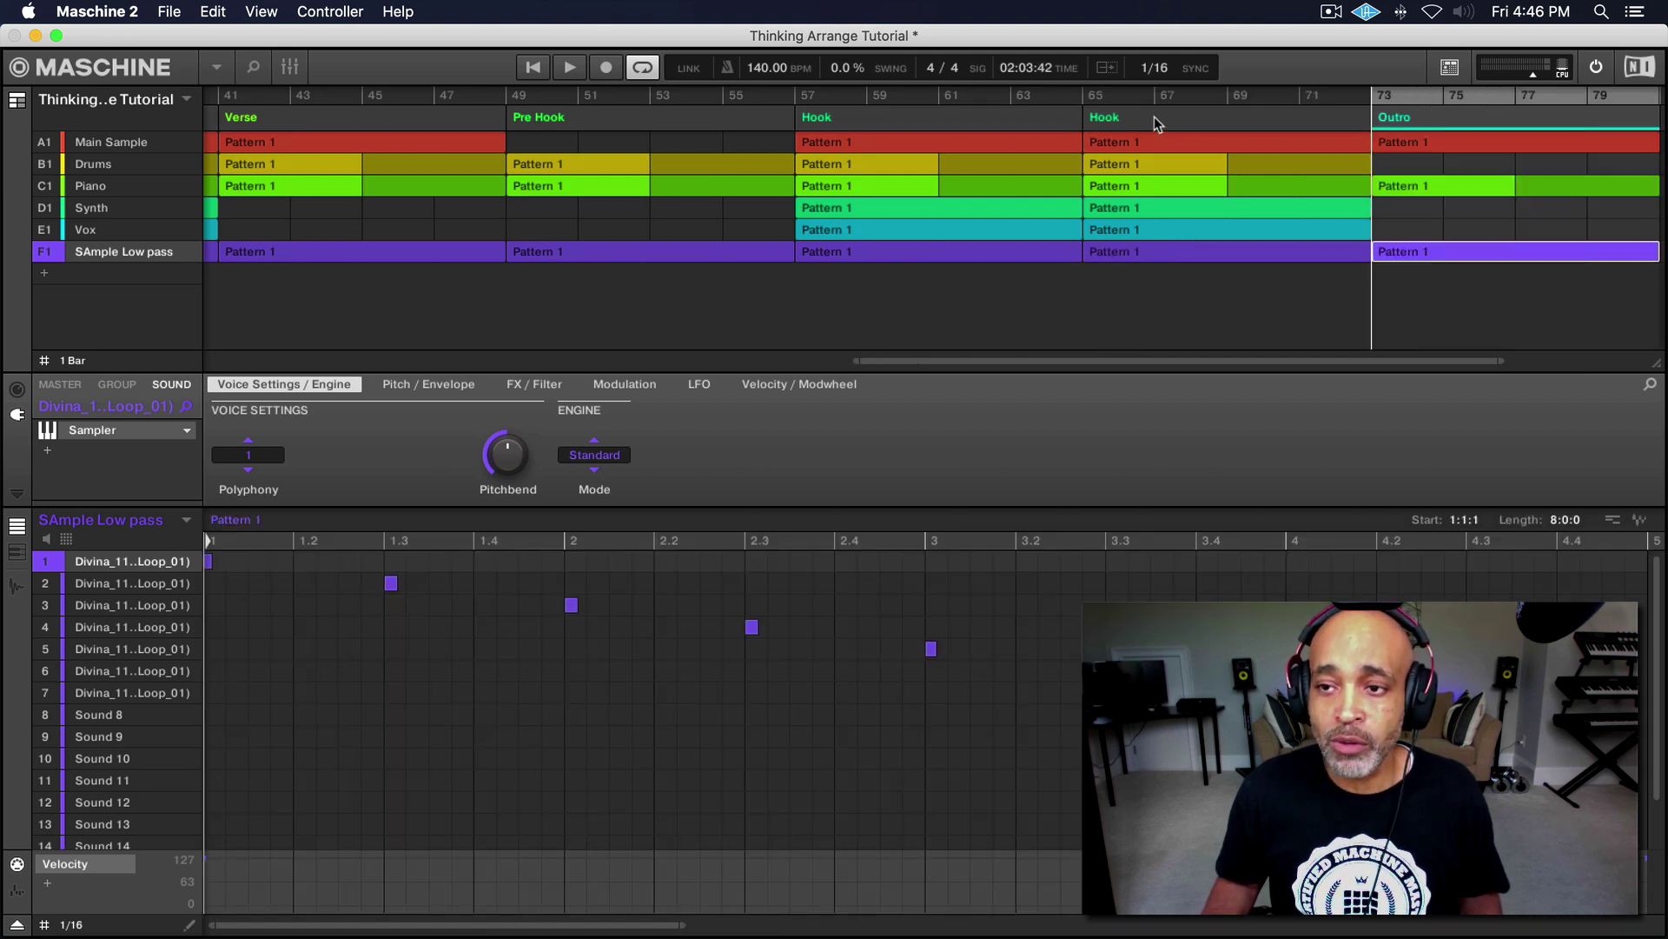
- Play the whole song arrangement from bar 1
drag(1025, 362, 1024, 409)
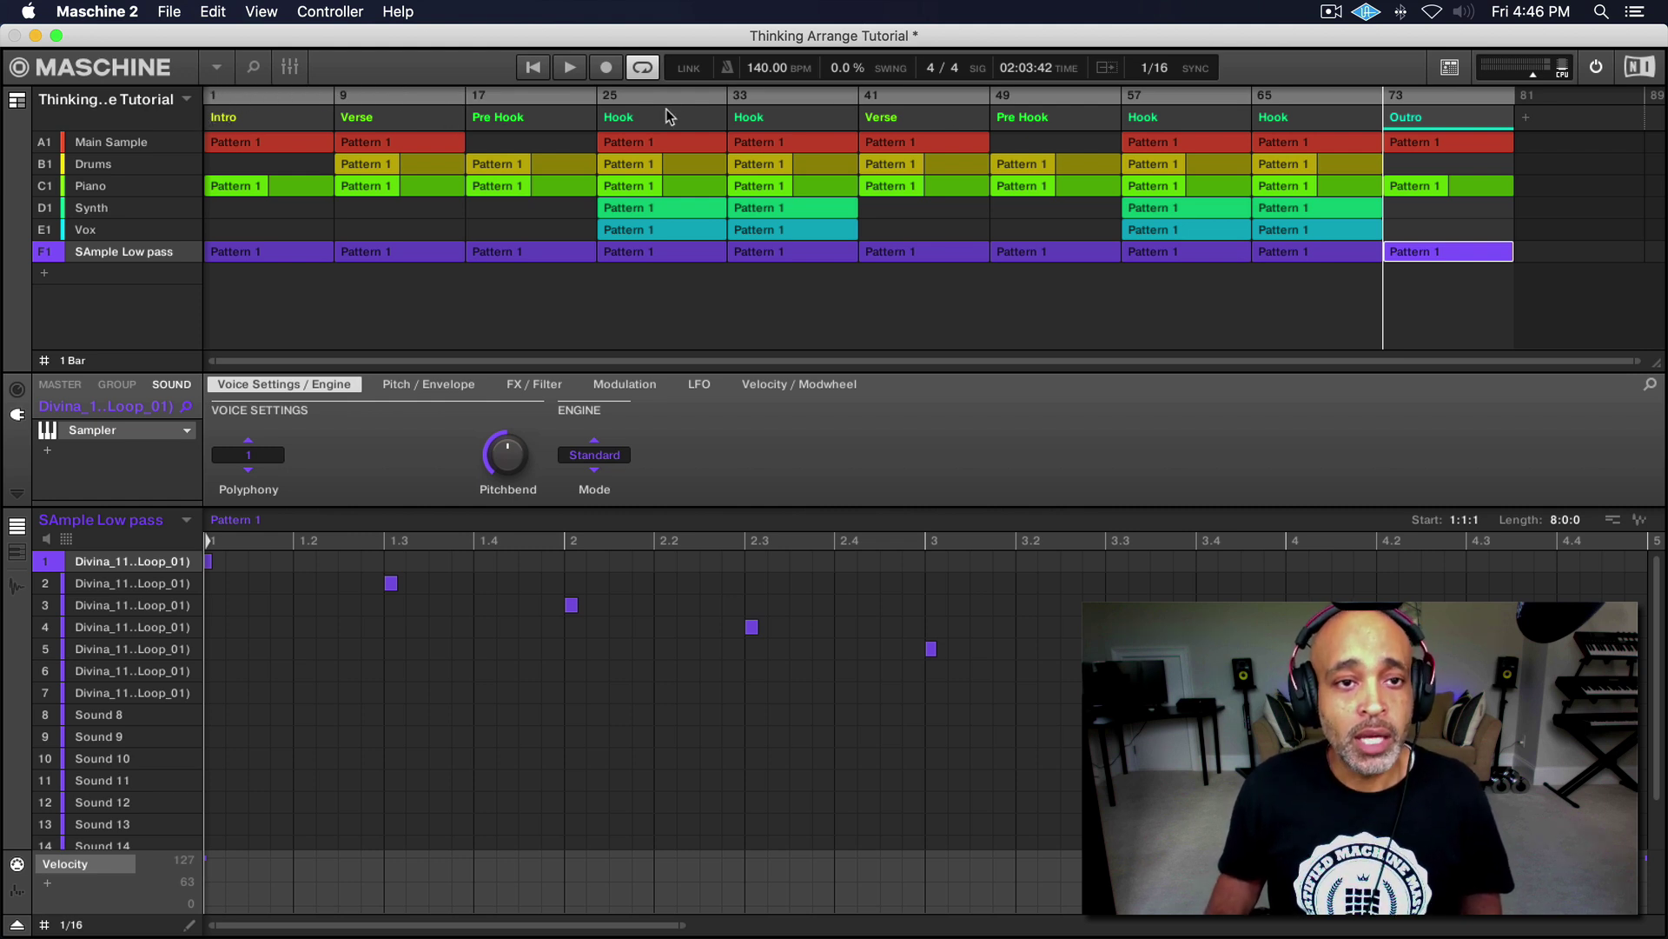
click(533, 68)
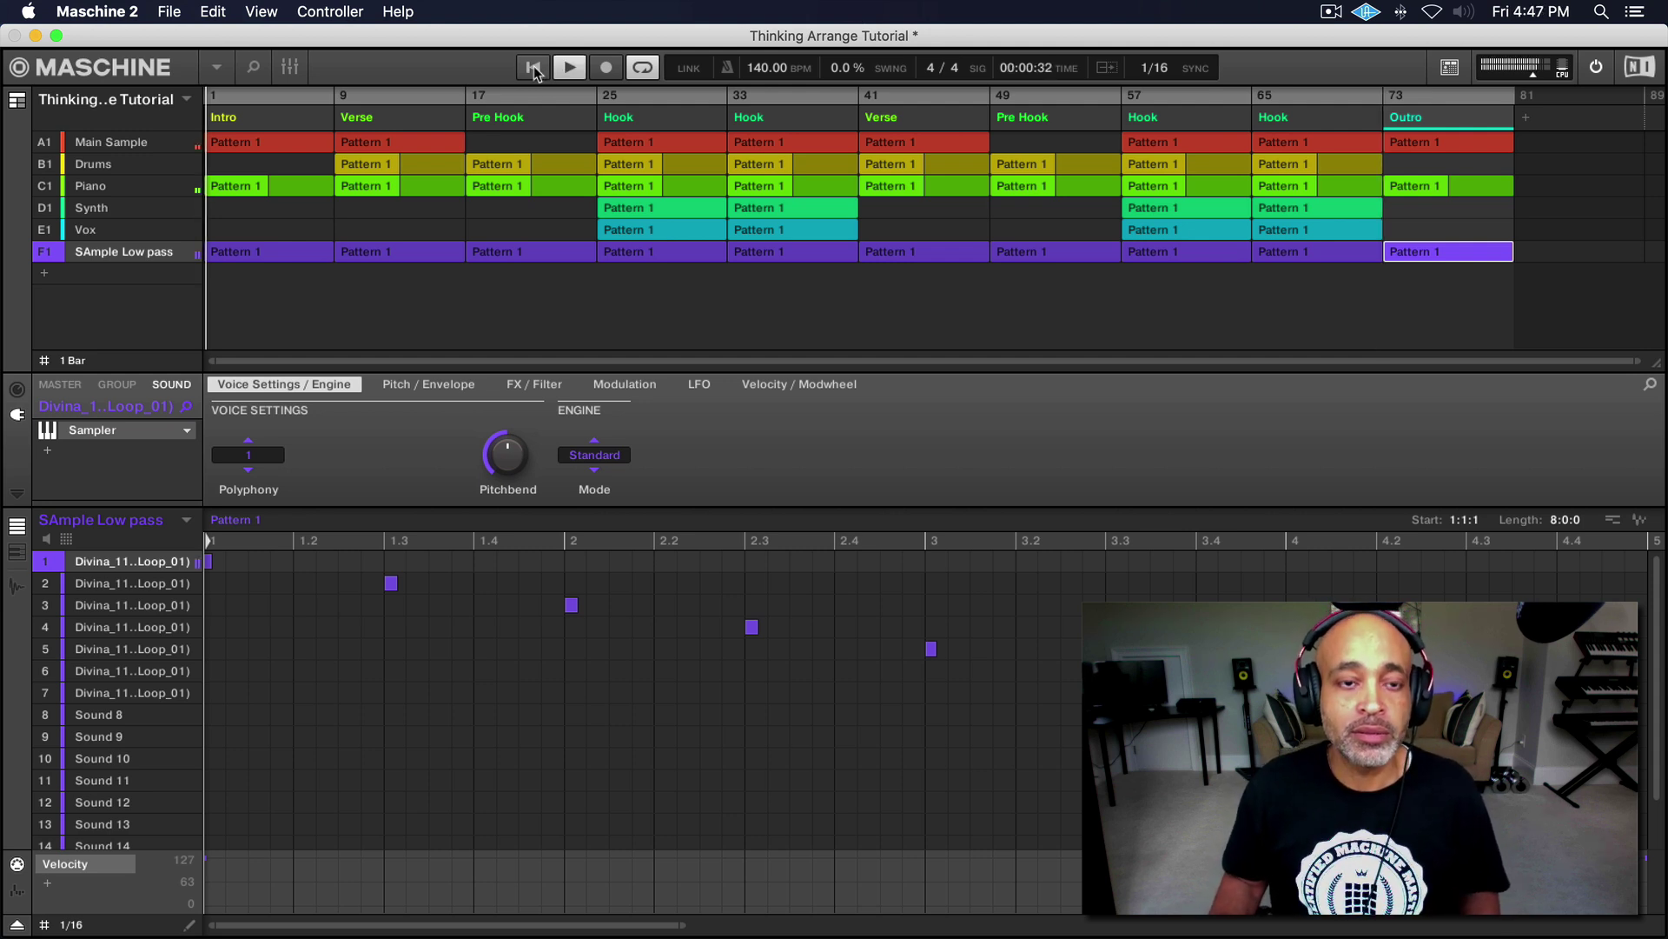